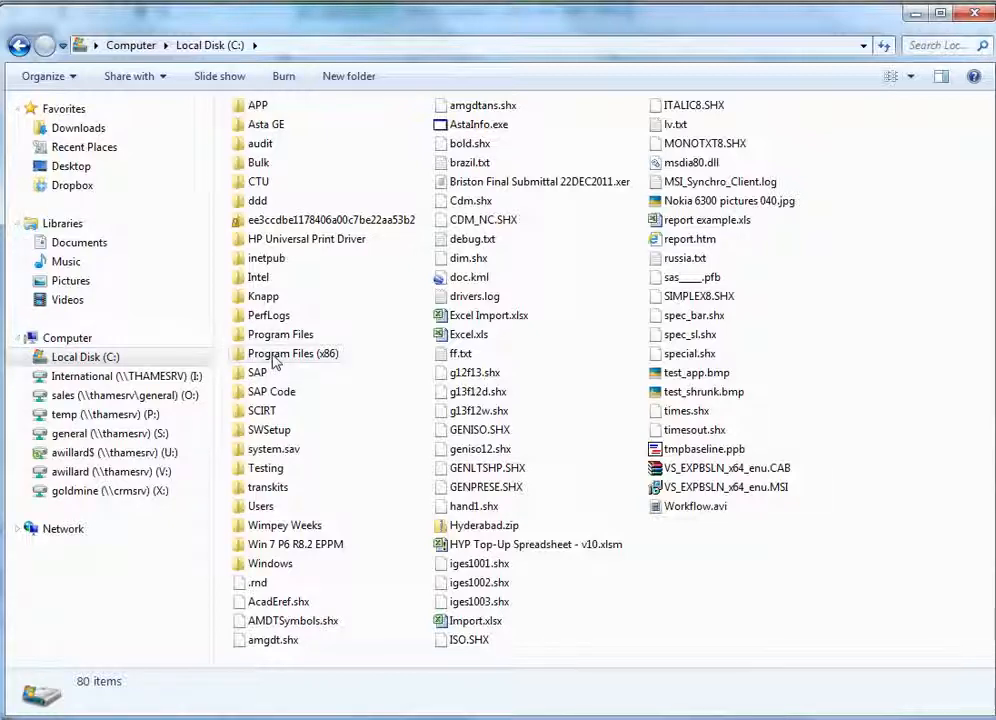
- Browse to the AddIns folder under Program Files (x86) > Asta > Asta Powerproject and close the file window
{"action": "double_click", "coordinate": [276, 356]}
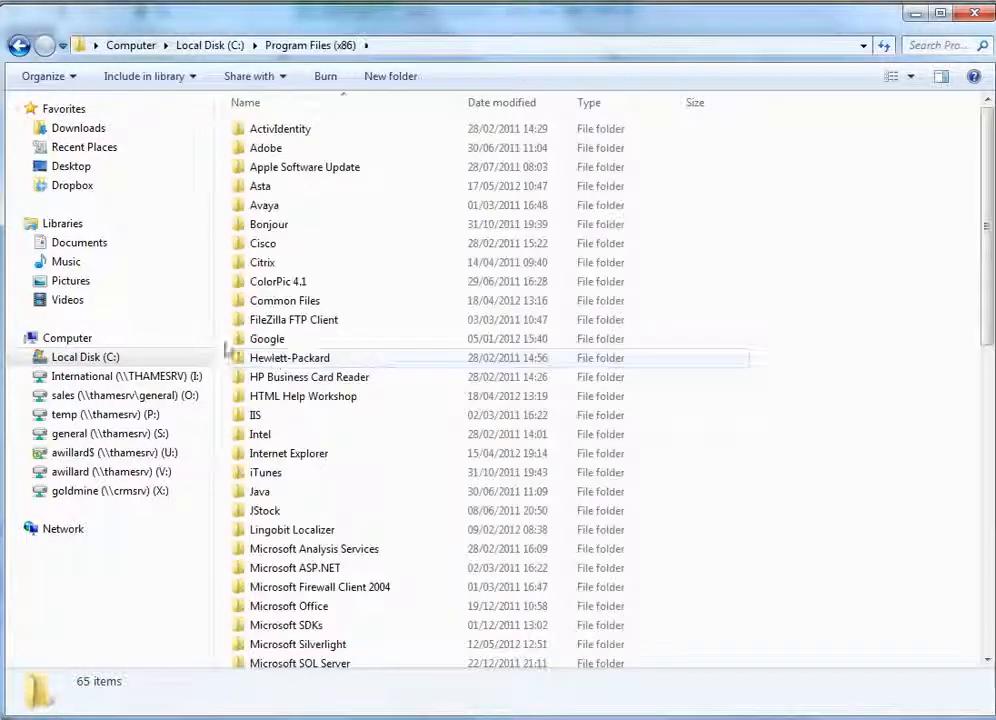
{"action": "left_click", "coordinate": [262, 191]}
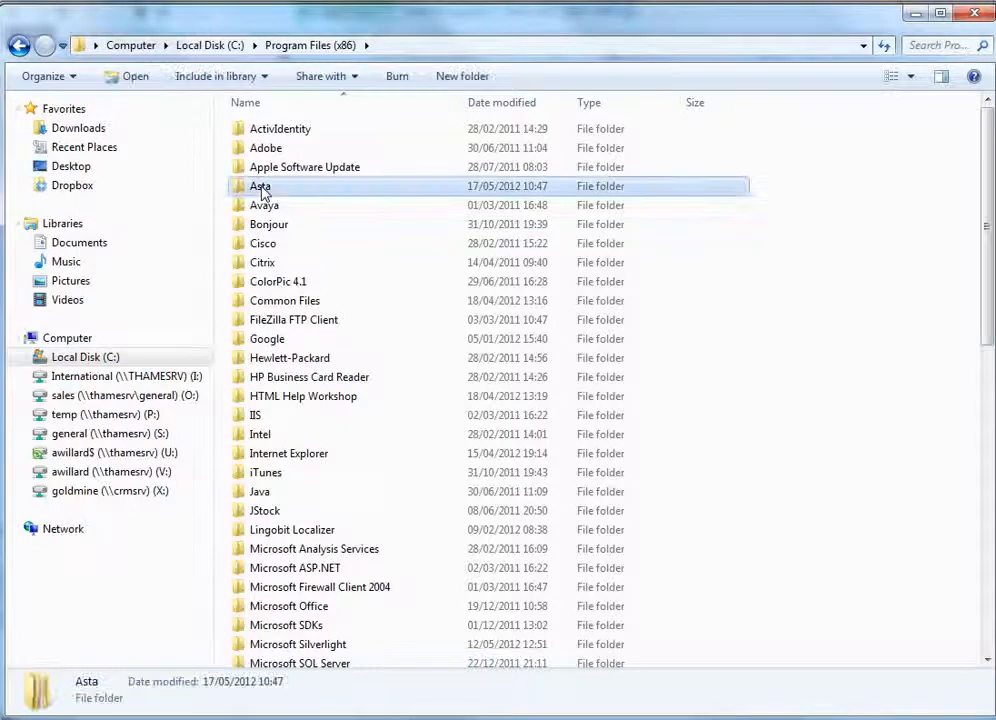
{"action": "double_click", "coordinate": [262, 191]}
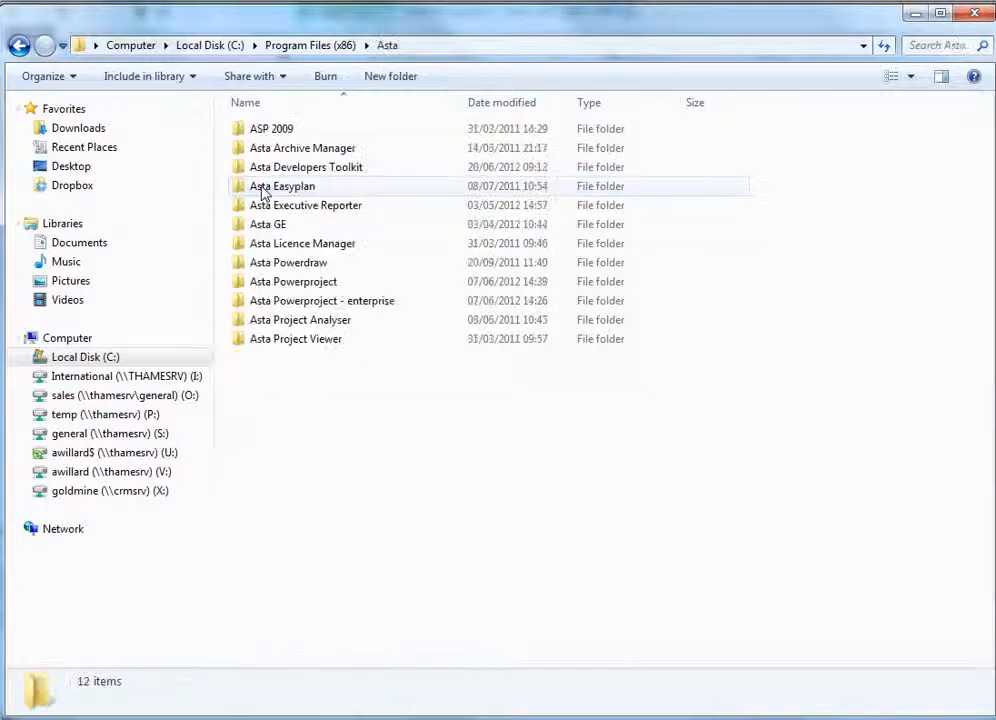
{"action": "double_click", "coordinate": [312, 286]}
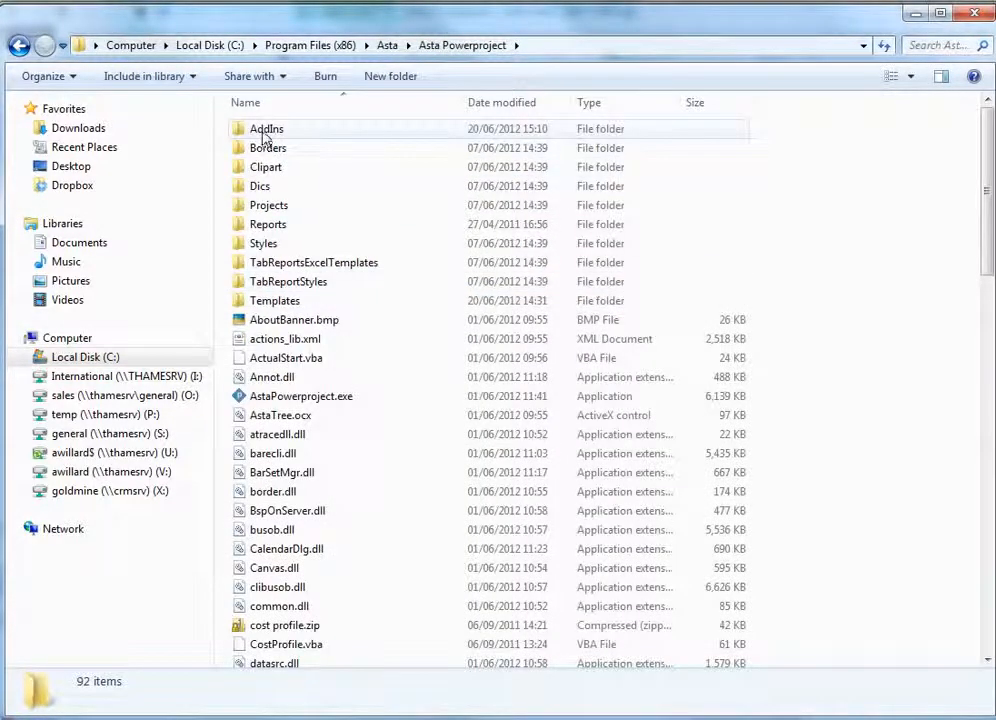
{"action": "double_click", "coordinate": [265, 135]}
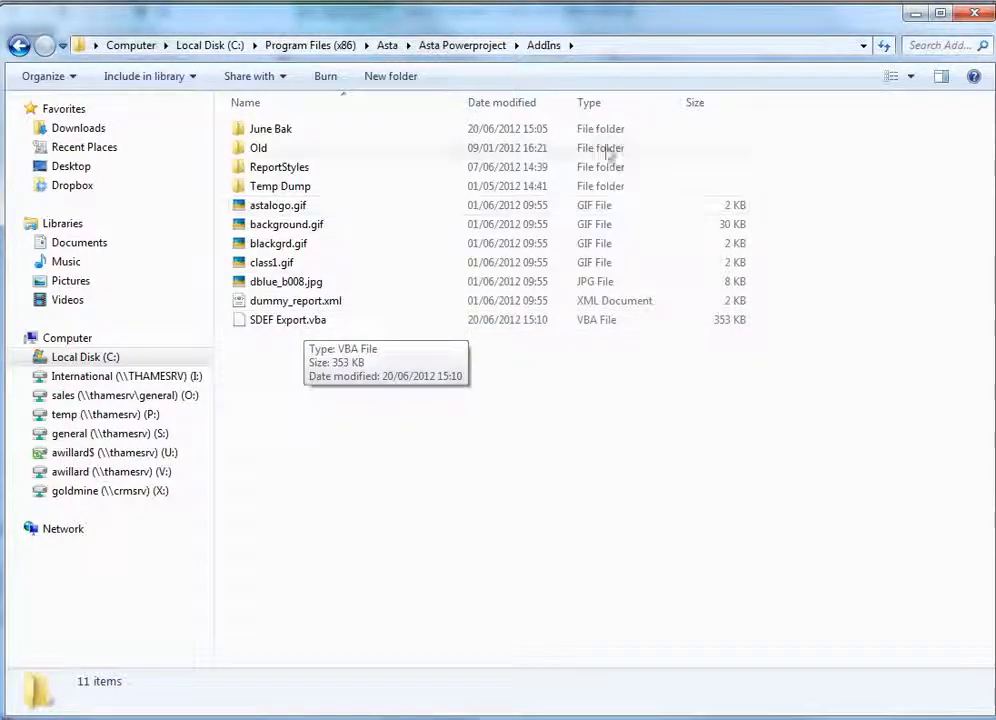
{"action": "left_click", "coordinate": [970, 15]}
{"action": "left_click", "coordinate": [913, 11]}
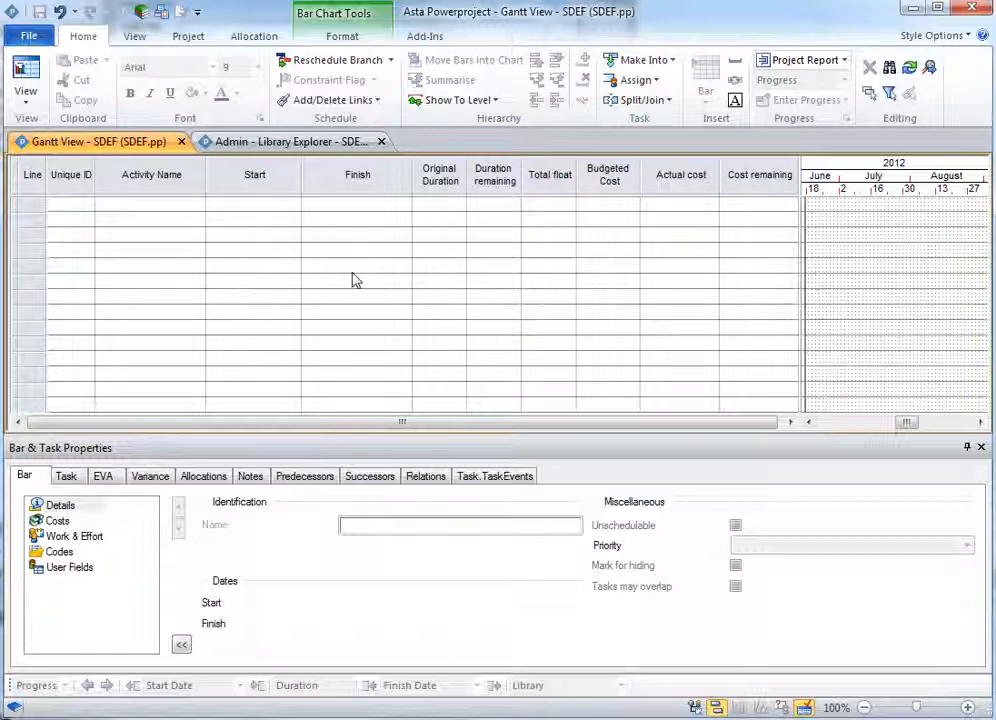
- Open the customisation dialog from the Quick Access Toolbar and switch to ribbon customisation
{"action": "right_click", "coordinate": [210, 12]}
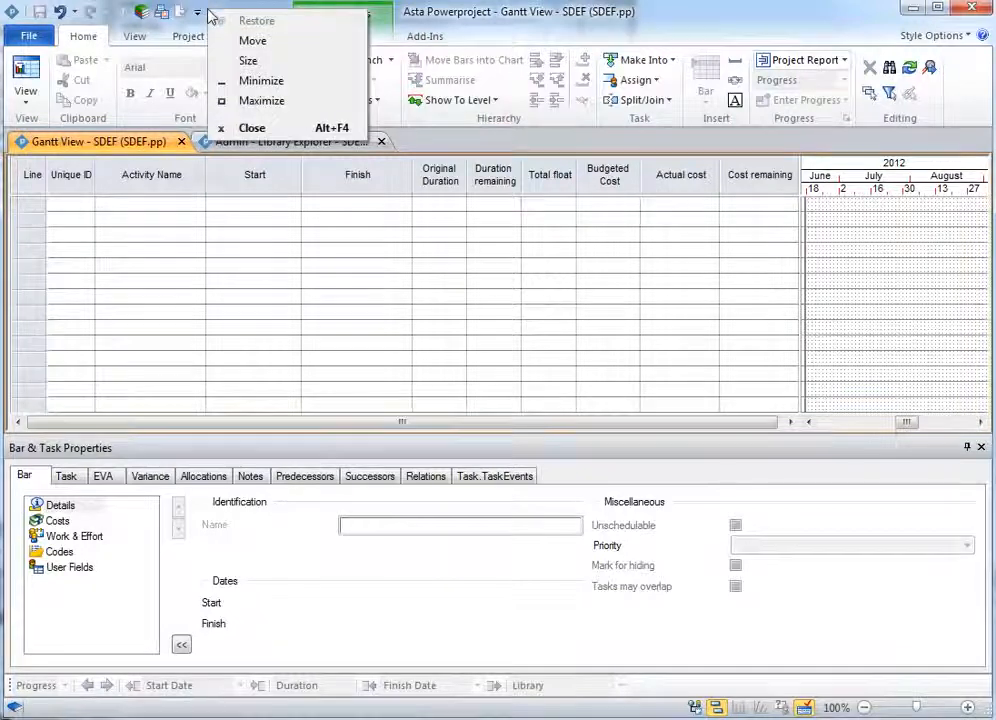
{"action": "left_click", "coordinate": [207, 13]}
{"action": "right_click", "coordinate": [205, 20]}
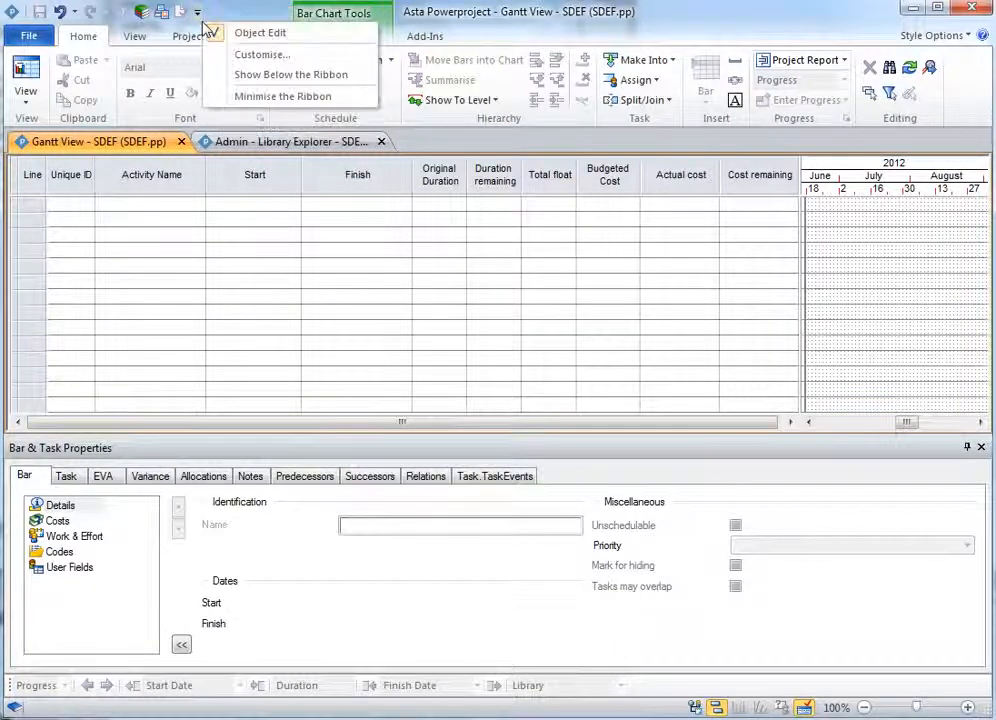
{"action": "left_click", "coordinate": [260, 55]}
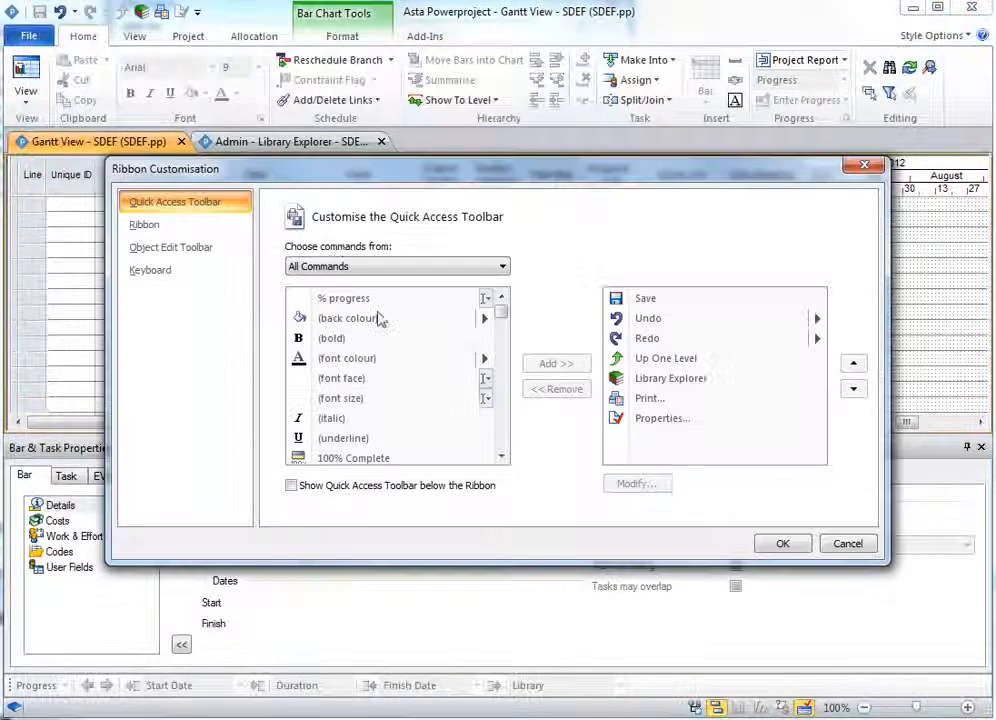
{"action": "left_click", "coordinate": [155, 233]}
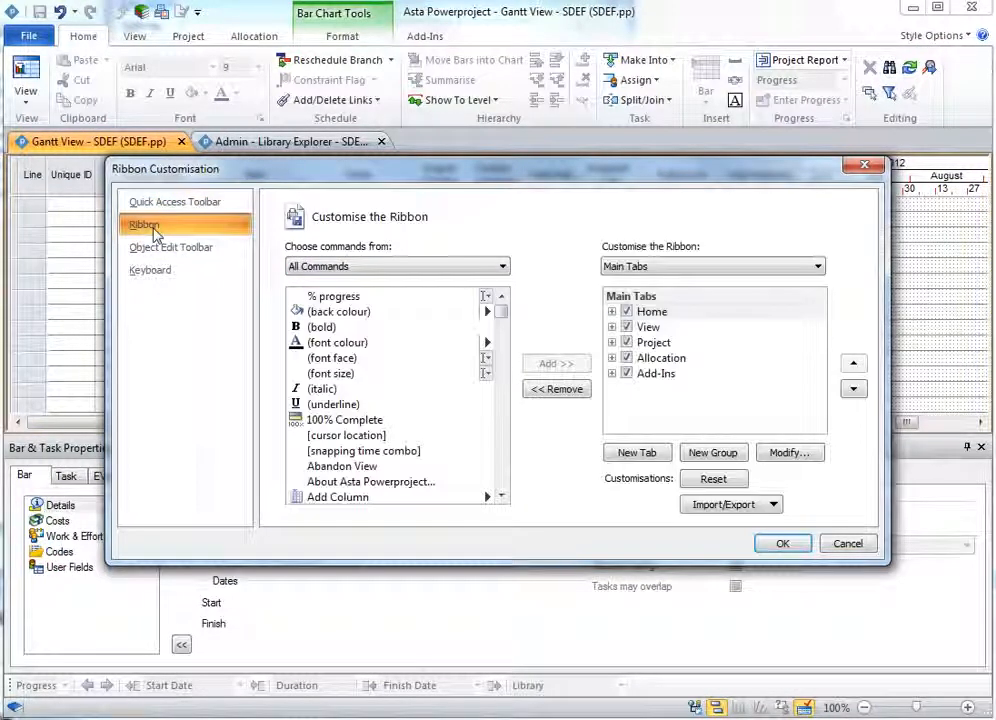
- Add the modSDEF.CreateSDEF macro to the Data group of the Project tab
{"action": "left_click", "coordinate": [612, 342]}
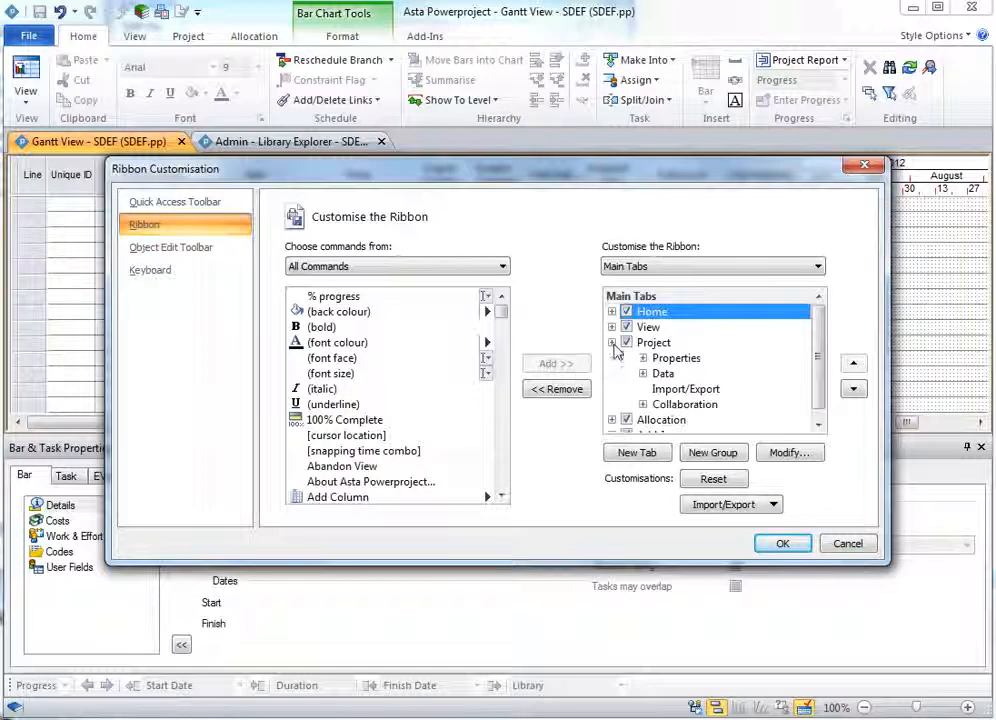
{"action": "left_click", "coordinate": [660, 373]}
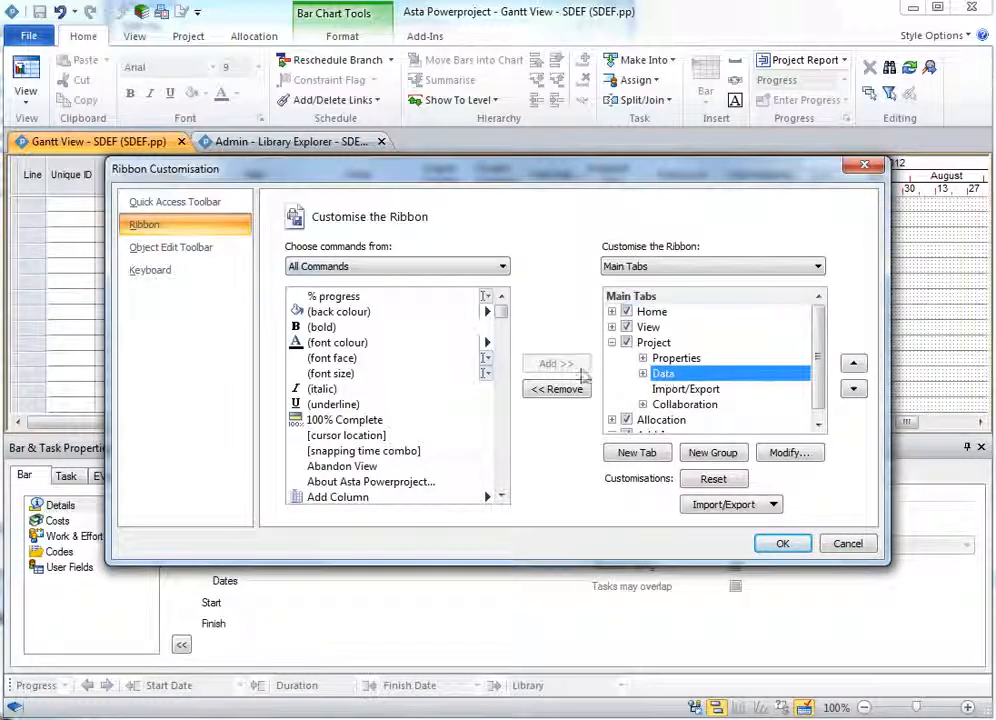
{"action": "left_click", "coordinate": [348, 267]}
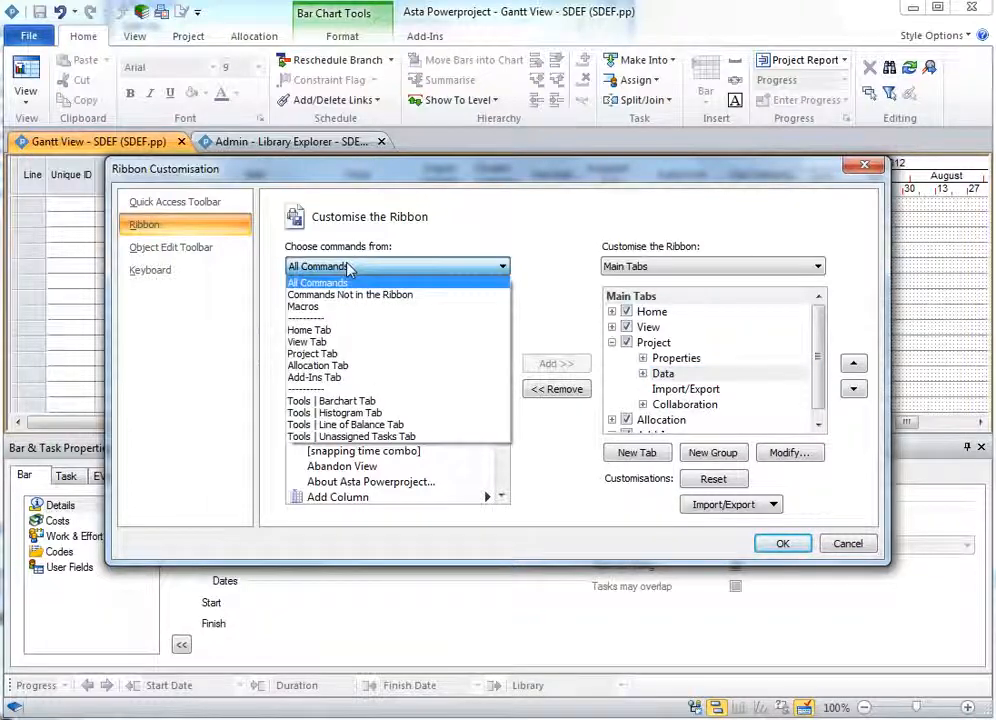
{"action": "left_click", "coordinate": [333, 308]}
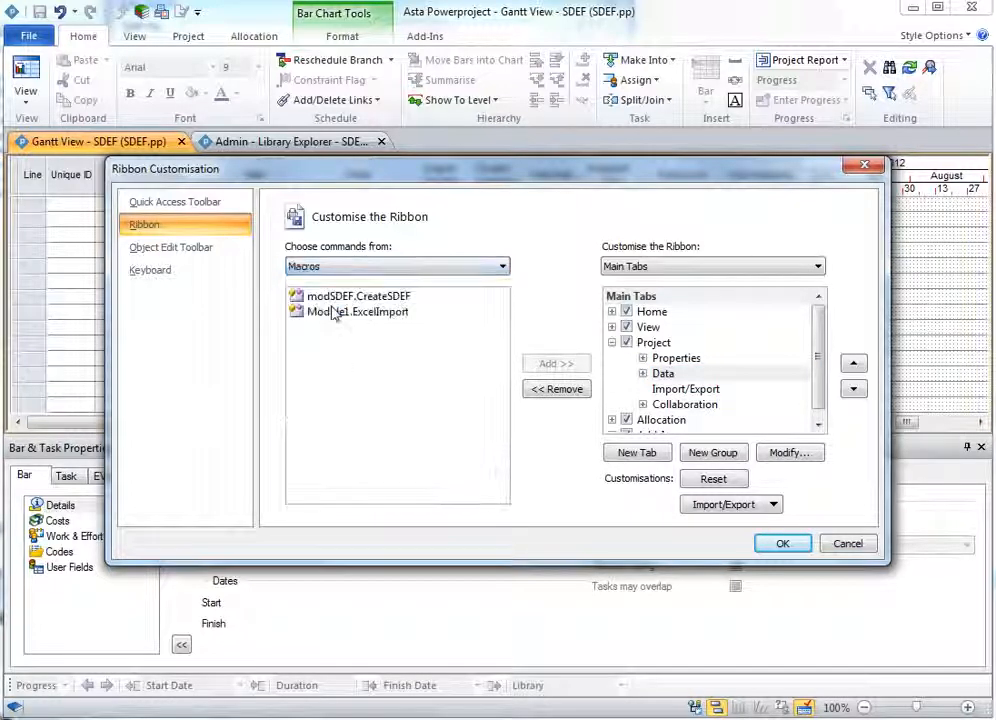
{"action": "left_click", "coordinate": [373, 299]}
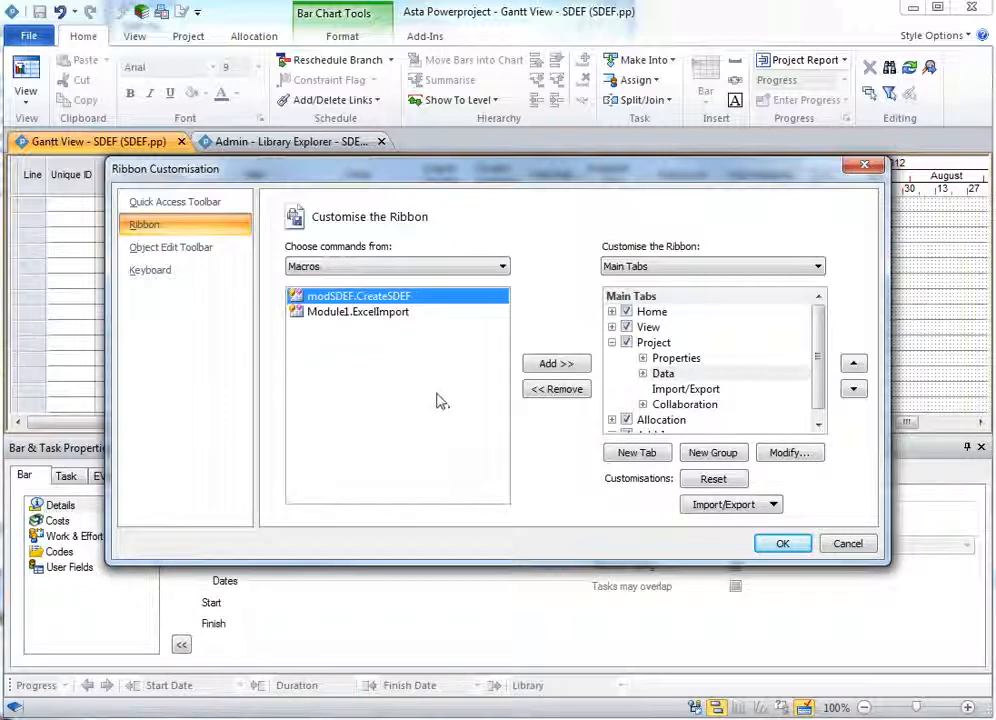
{"action": "left_click", "coordinate": [557, 364]}
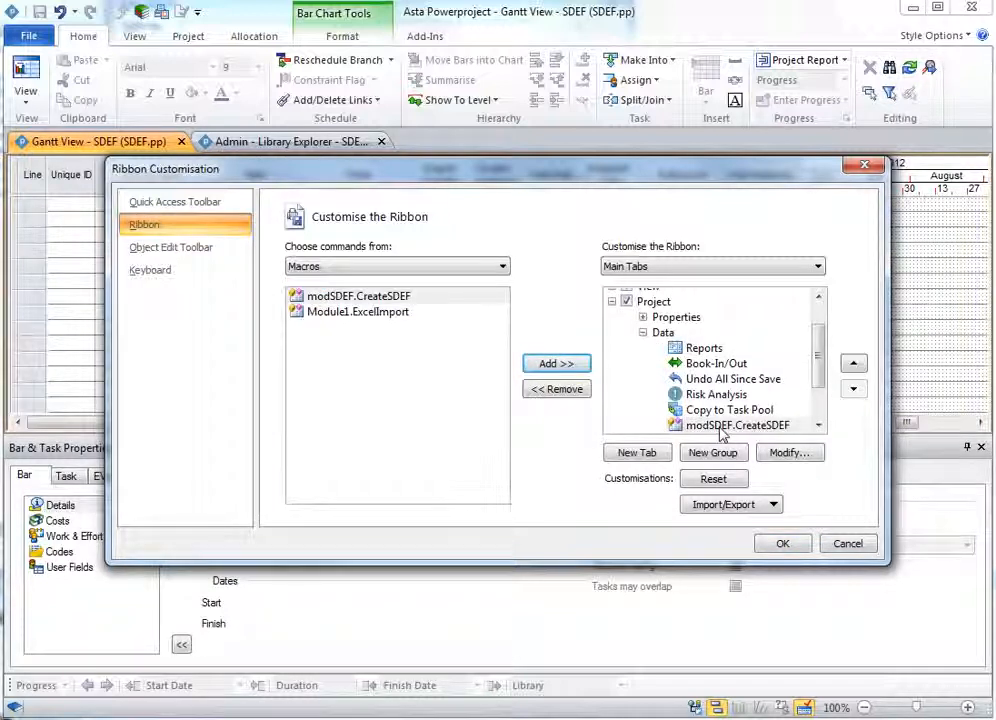
- Rename the added macro command's display name to Create SDEF and apply the ribbon changes
{"action": "left_click", "coordinate": [789, 453]}
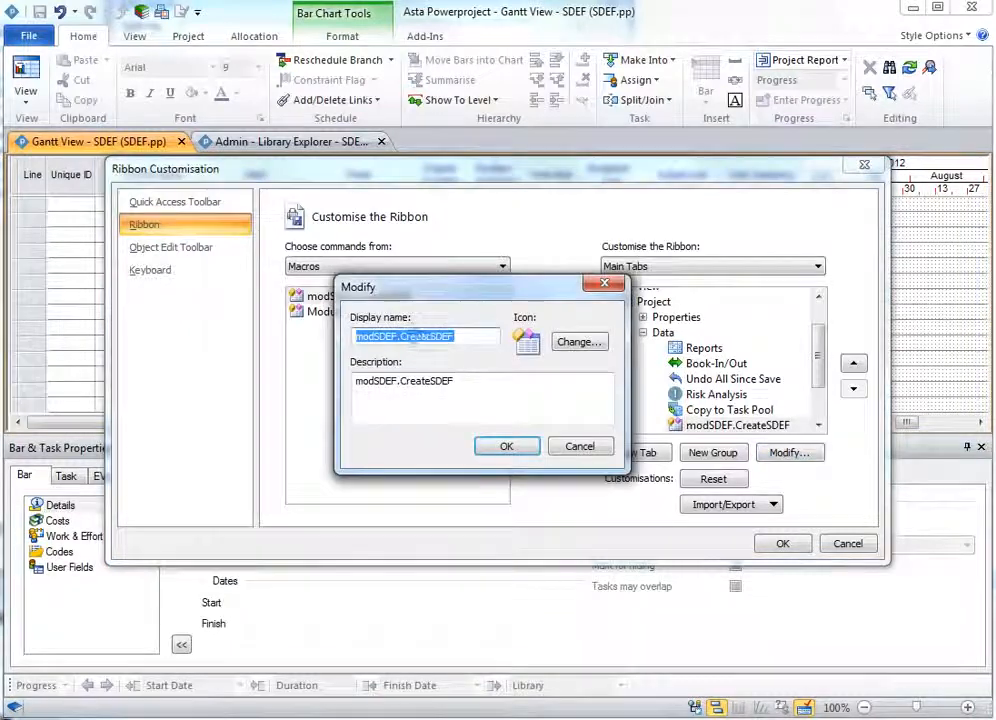
{"action": "left_click_drag", "start_coordinate": [405, 335], "coordinate": [344, 335]}
{"action": "key", "text": "Delete"}
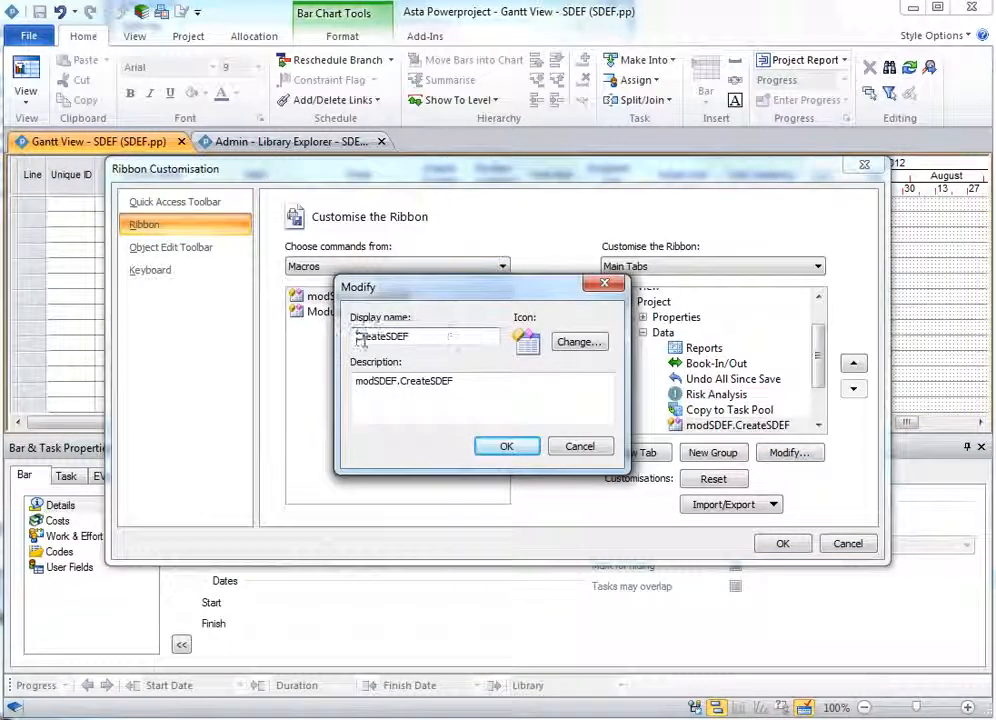
{"action": "left_click", "coordinate": [389, 336]}
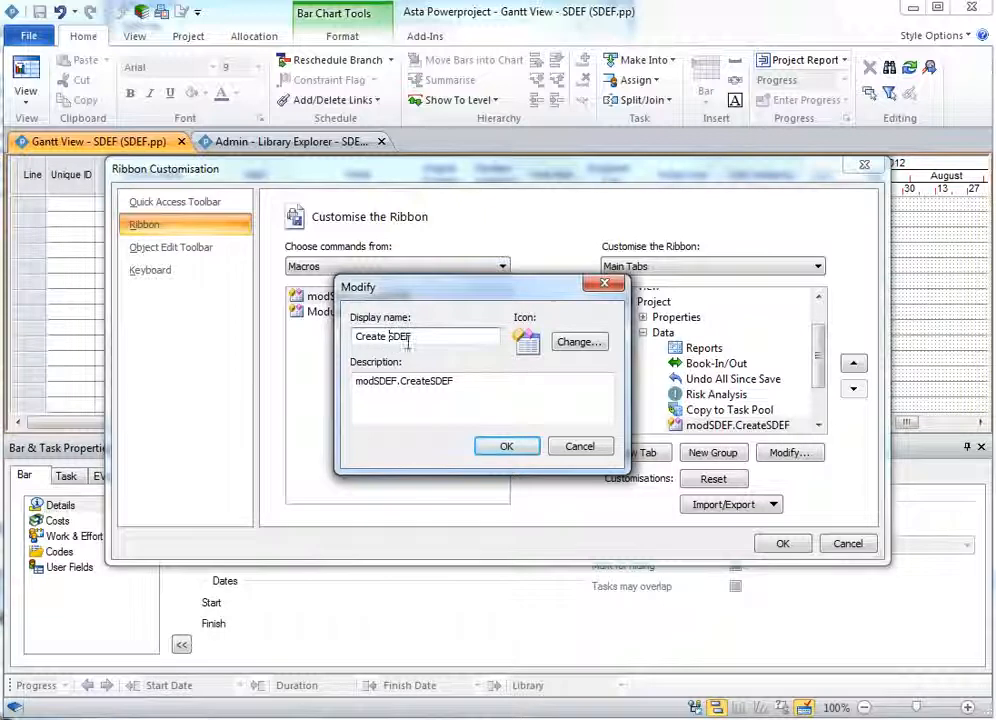
{"action": "left_click", "coordinate": [508, 448]}
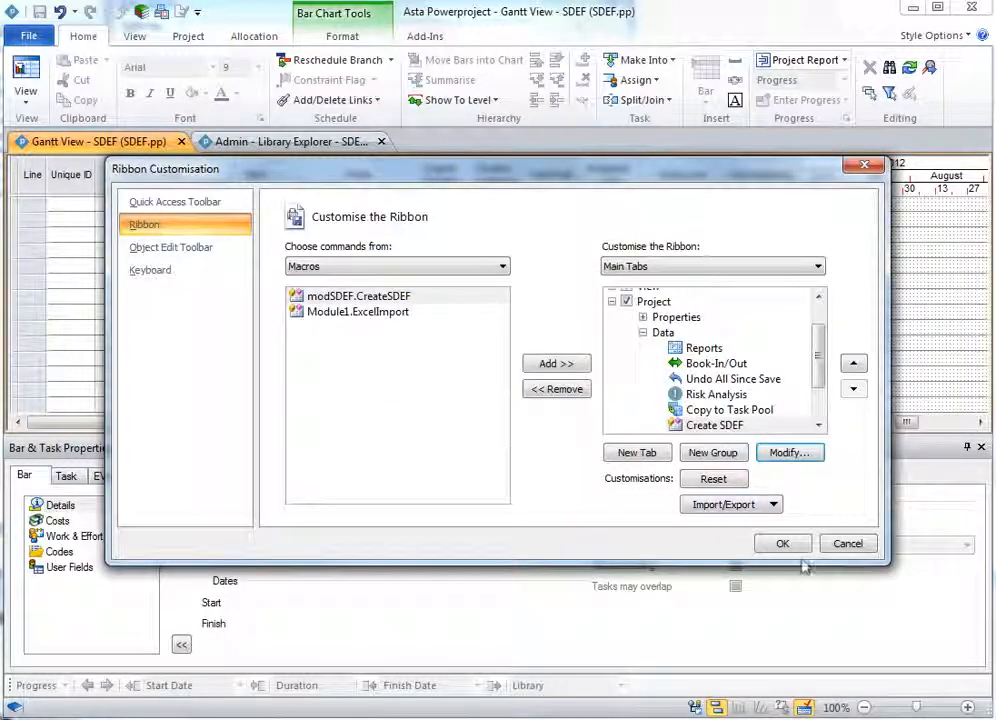
{"action": "left_click", "coordinate": [789, 544]}
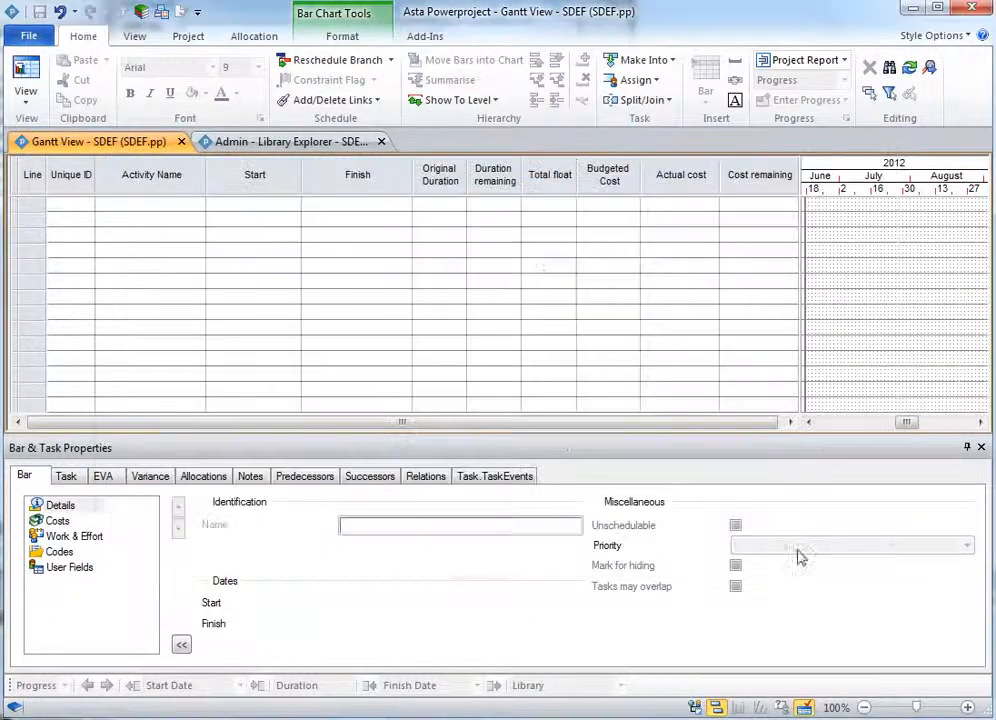
- Check the Project tab, then open the Library Explorer and browse the existing Code Library folders
{"action": "left_click", "coordinate": [185, 36]}
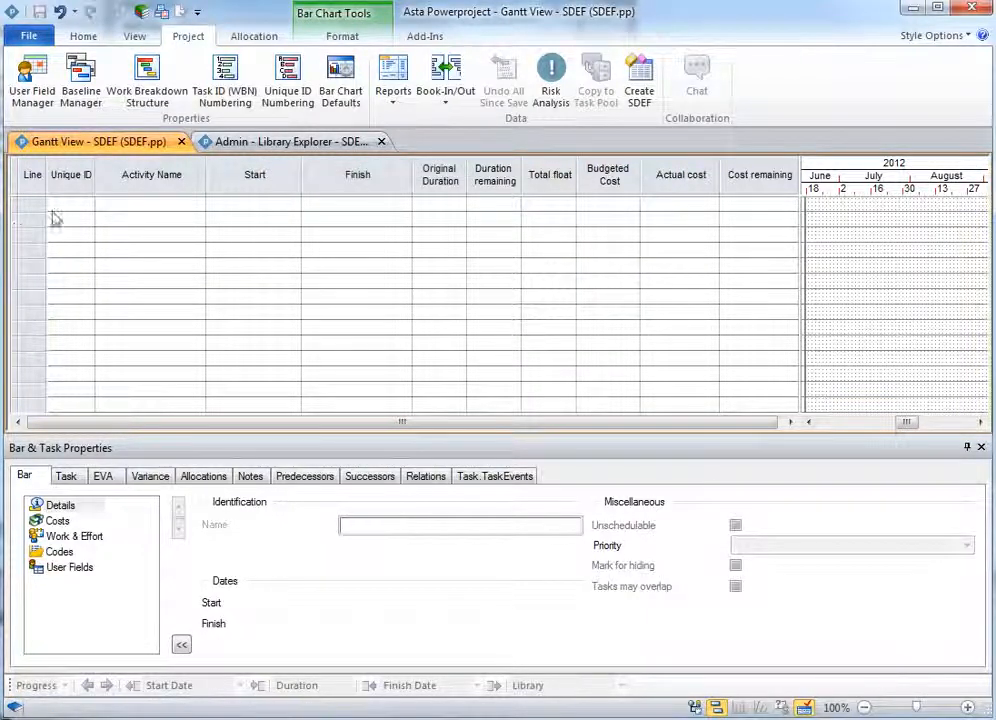
{"action": "left_click", "coordinate": [276, 143]}
{"action": "left_click", "coordinate": [62, 219]}
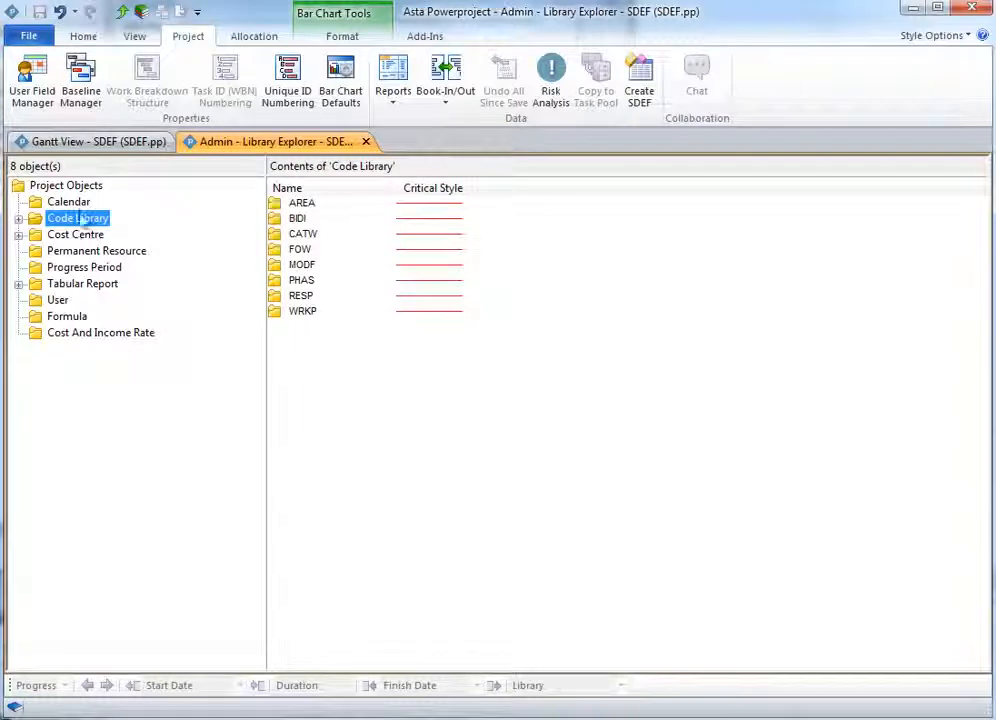
{"action": "left_click", "coordinate": [19, 218]}
{"action": "left_click", "coordinate": [77, 235]}
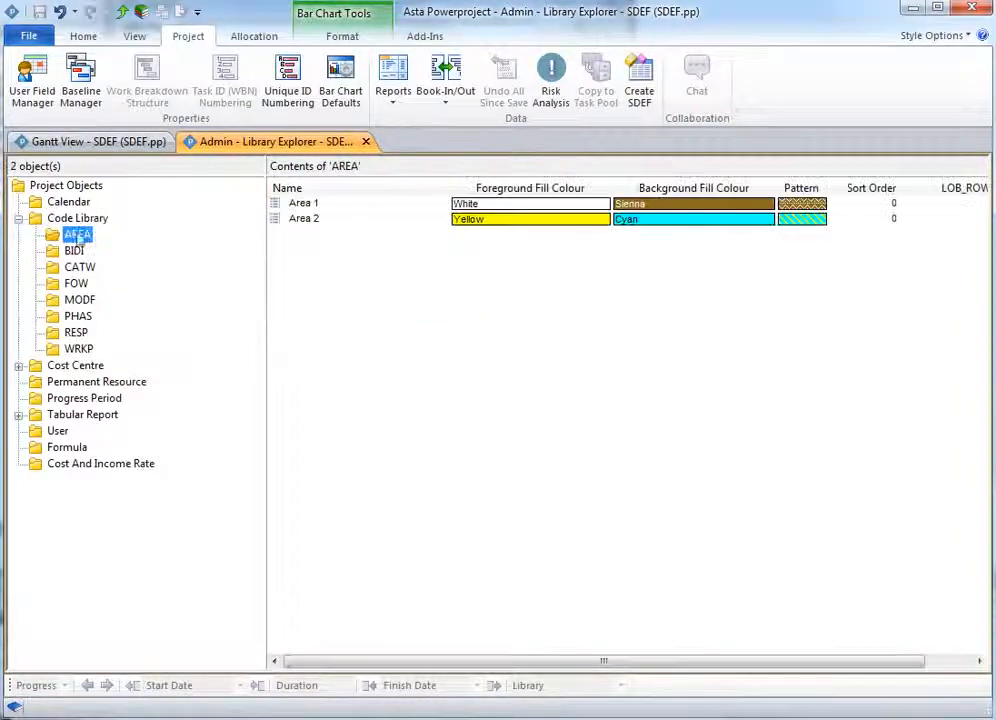
{"action": "left_click", "coordinate": [75, 251]}
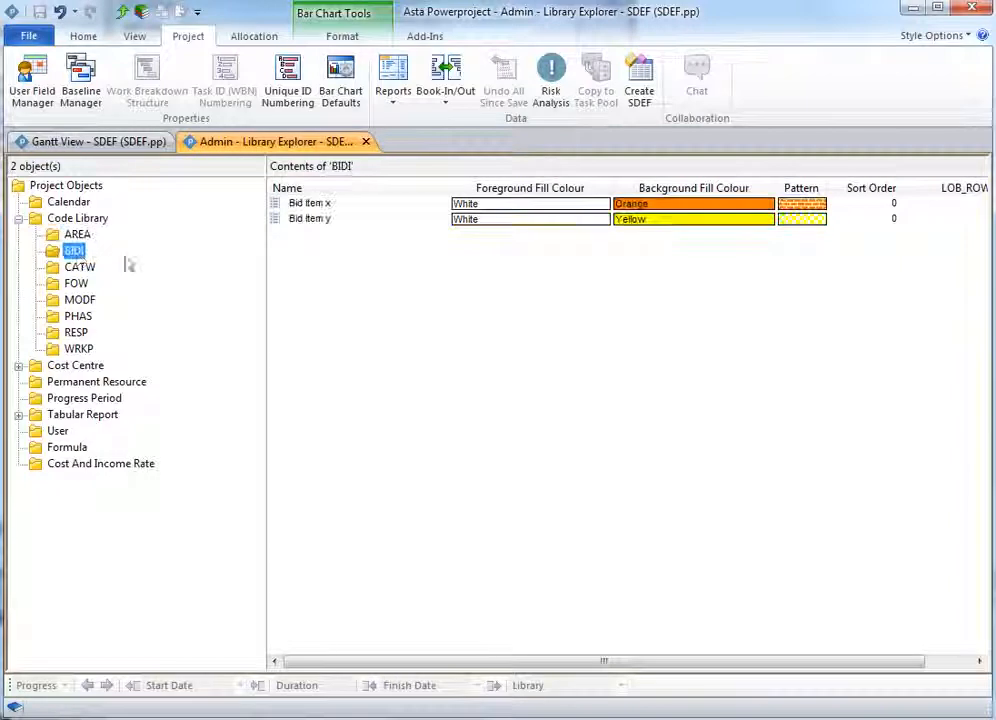
{"action": "left_click", "coordinate": [84, 268]}
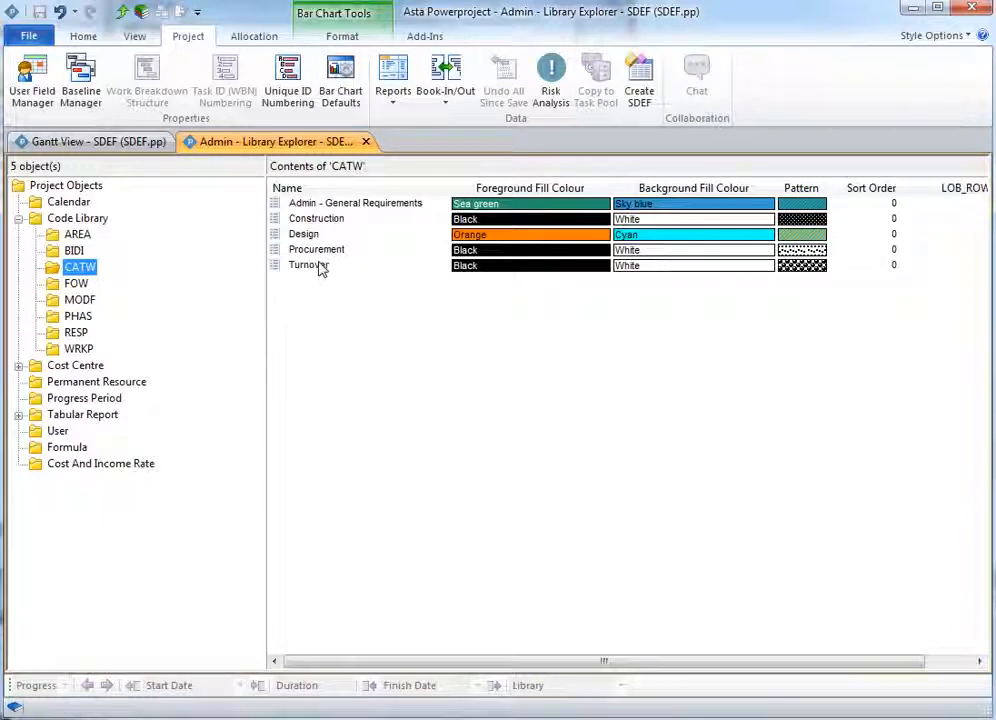
{"action": "left_click", "coordinate": [77, 350]}
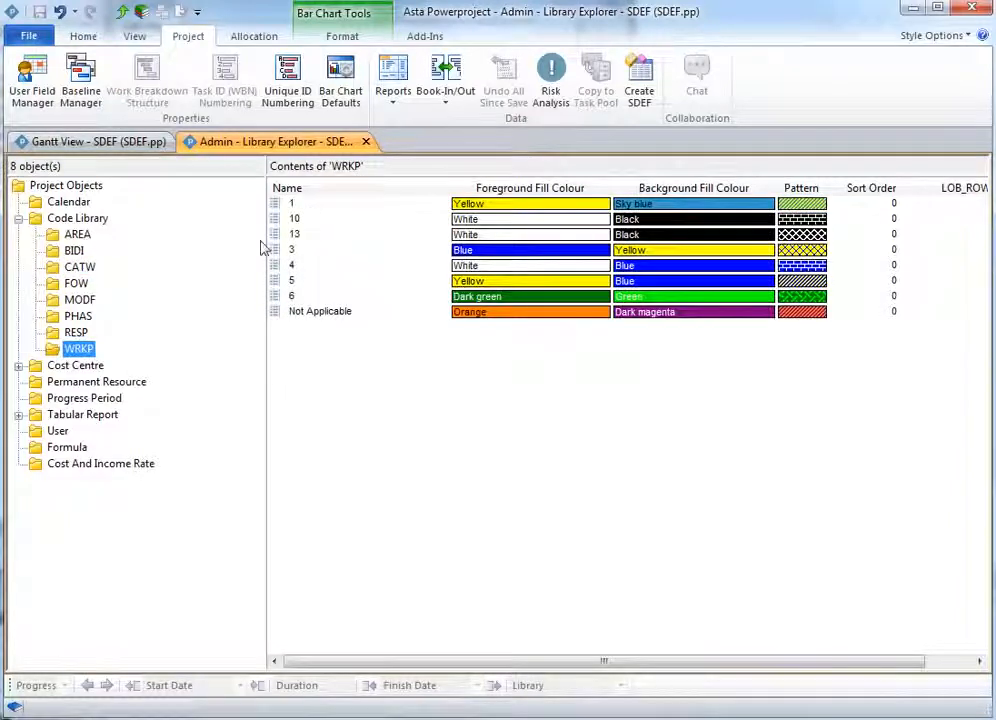
{"action": "left_click", "coordinate": [80, 332]}
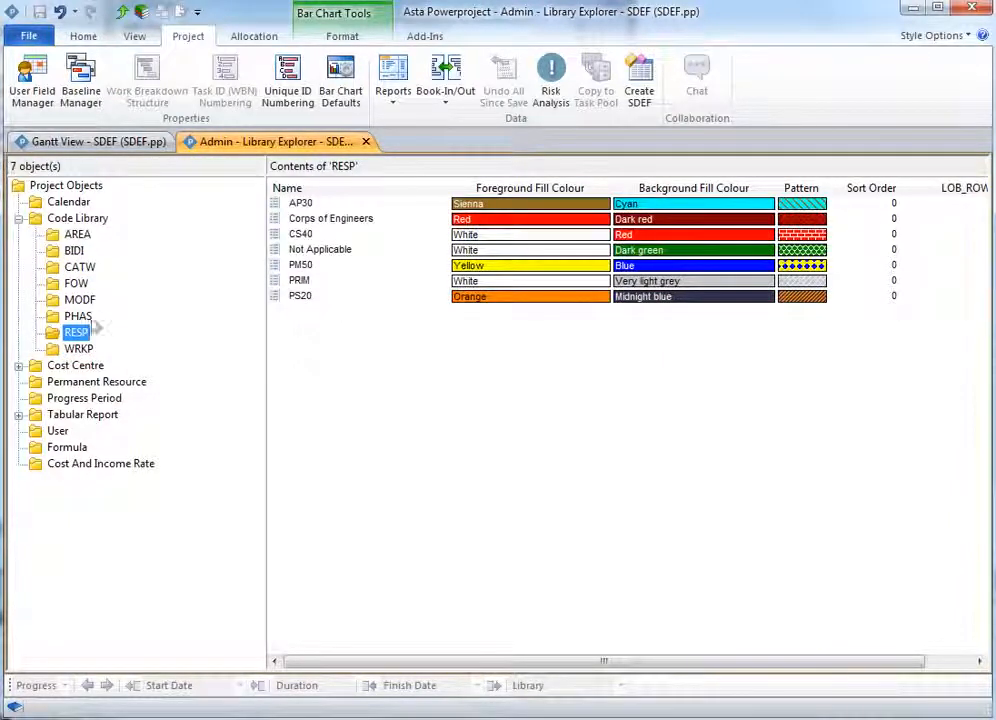
{"action": "left_click", "coordinate": [80, 316]}
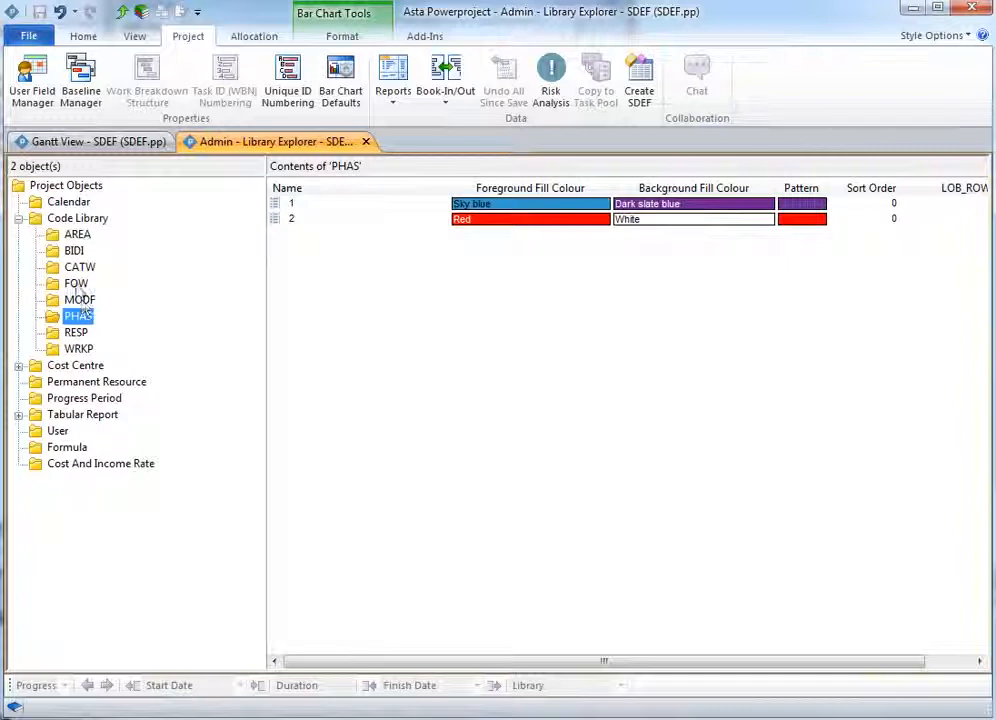
{"action": "left_click", "coordinate": [36, 222]}
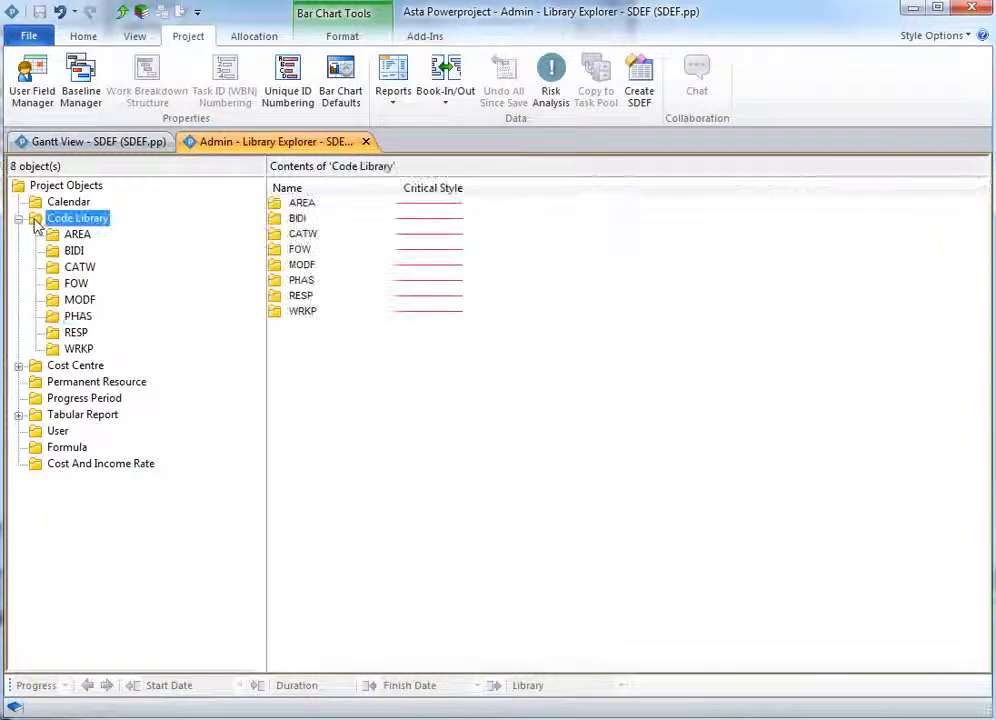
- Create a new code library named Test in the Code Library
{"action": "left_click", "coordinate": [310, 334]}
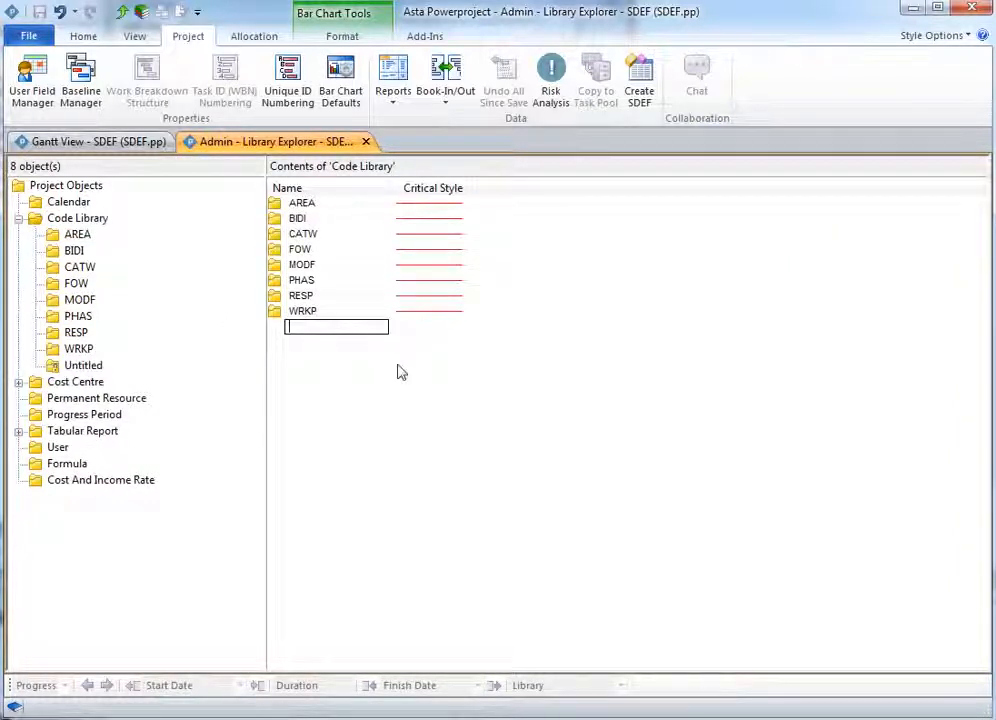
{"action": "type", "text": "N"}
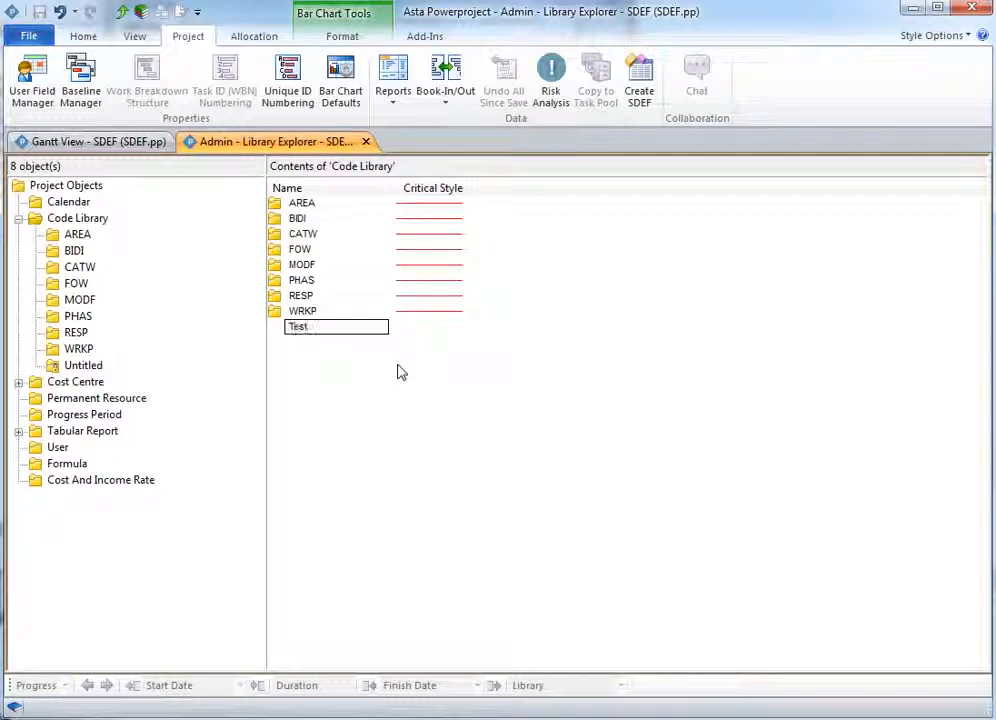
{"action": "type", "text": "est"}
{"action": "key", "text": "Return"}
{"action": "left_click", "coordinate": [338, 387]}
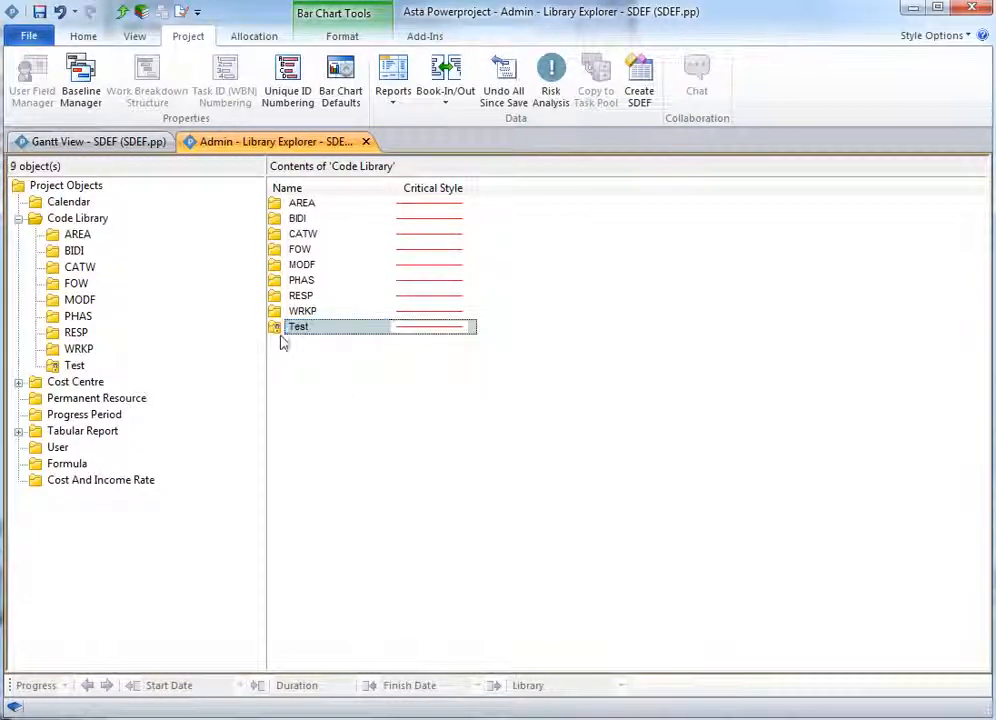
- Open the Test code library and add two code entries named 1
{"action": "left_click", "coordinate": [80, 364]}
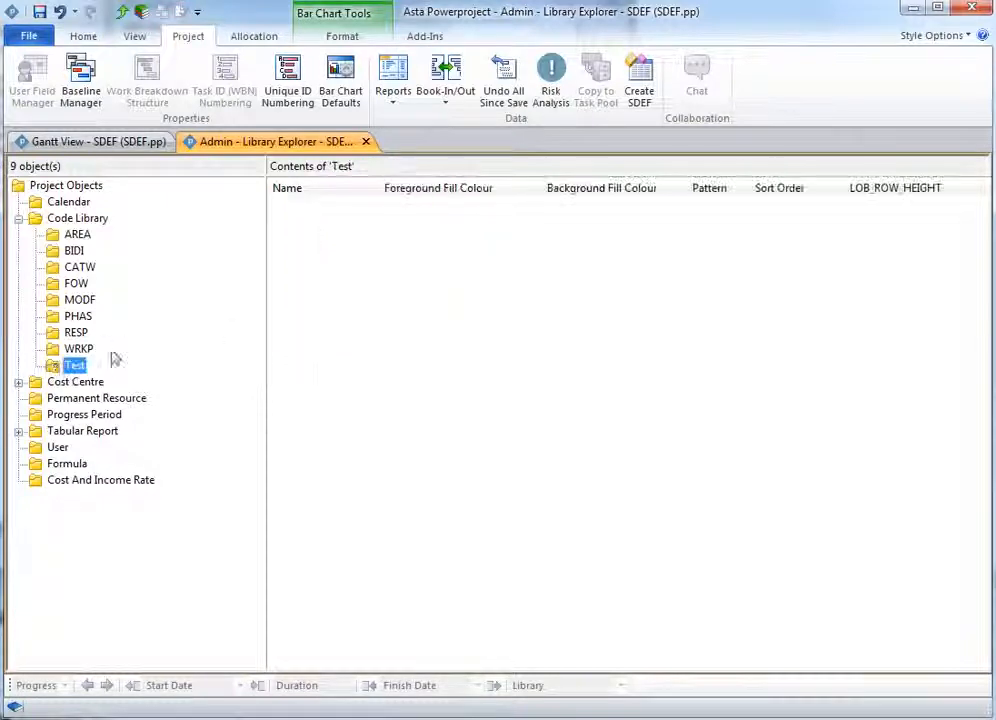
{"action": "left_click", "coordinate": [325, 207]}
{"action": "type", "text": "1"}
{"action": "key", "text": "Return"}
{"action": "type", "text": "1"}
{"action": "key", "text": "Return"}
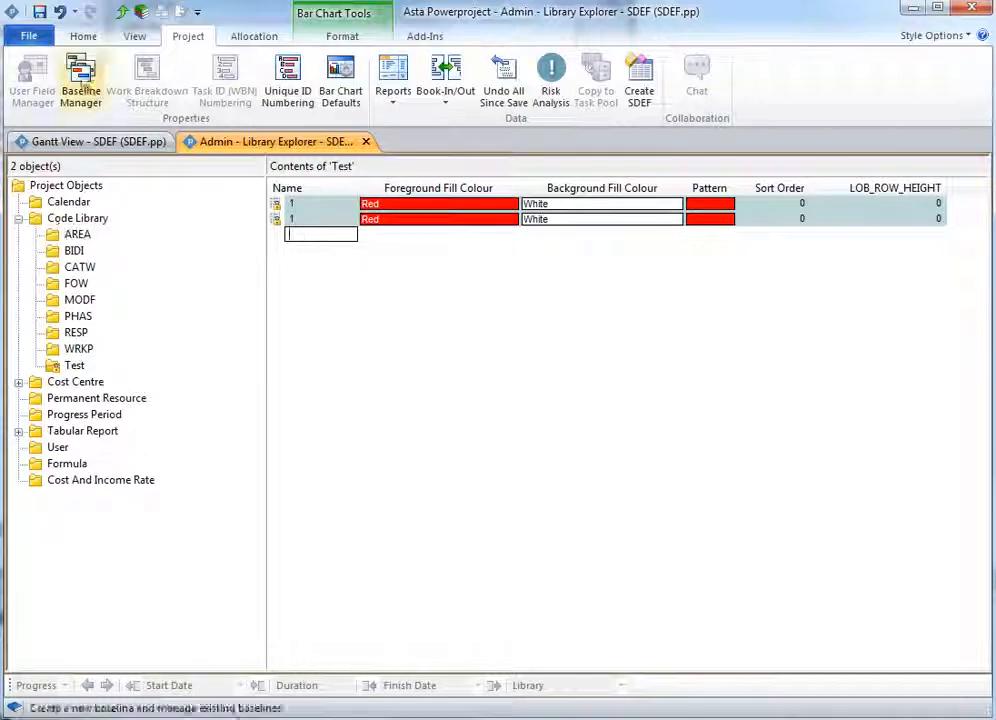
- Undo the last three actions, removing the new Test code library and its codes
{"action": "left_click", "coordinate": [74, 12]}
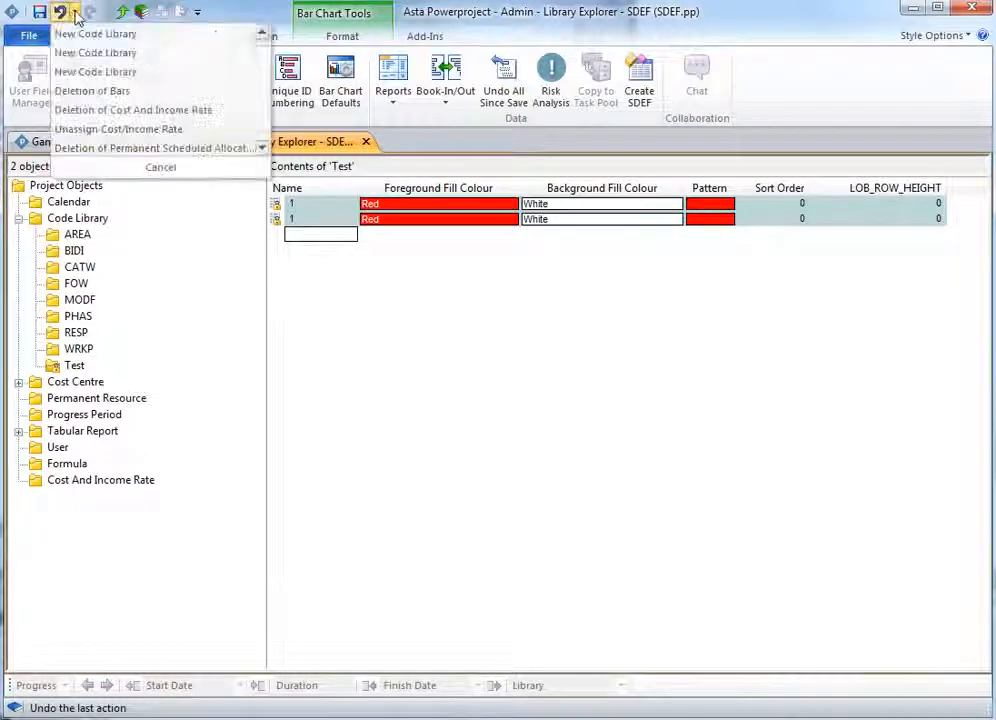
{"action": "left_click", "coordinate": [87, 72]}
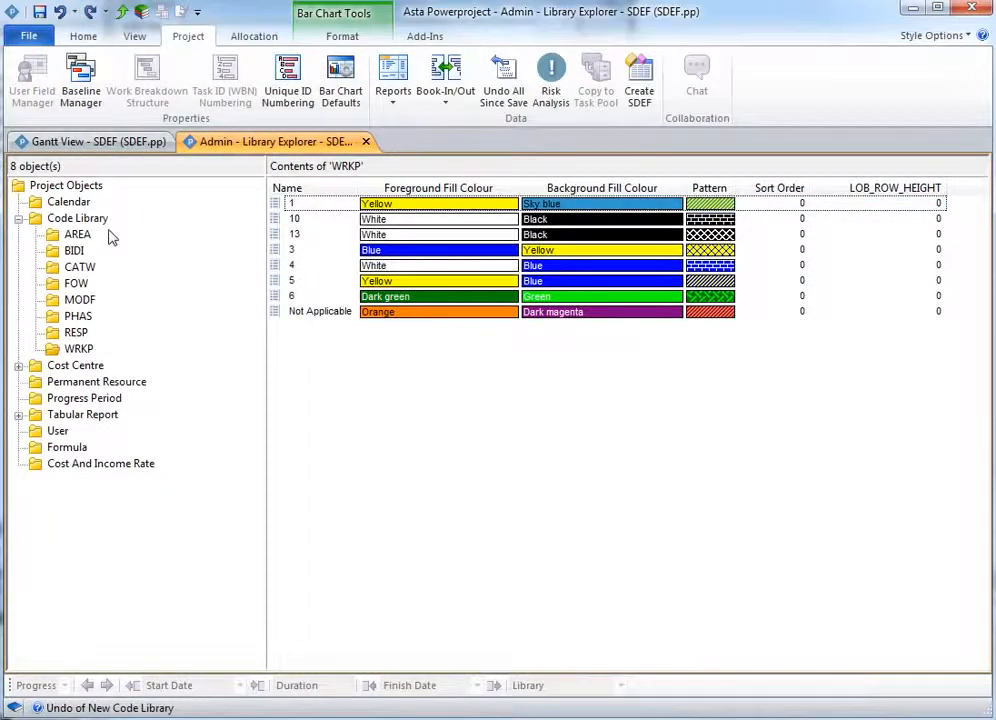
{"action": "left_click", "coordinate": [95, 142]}
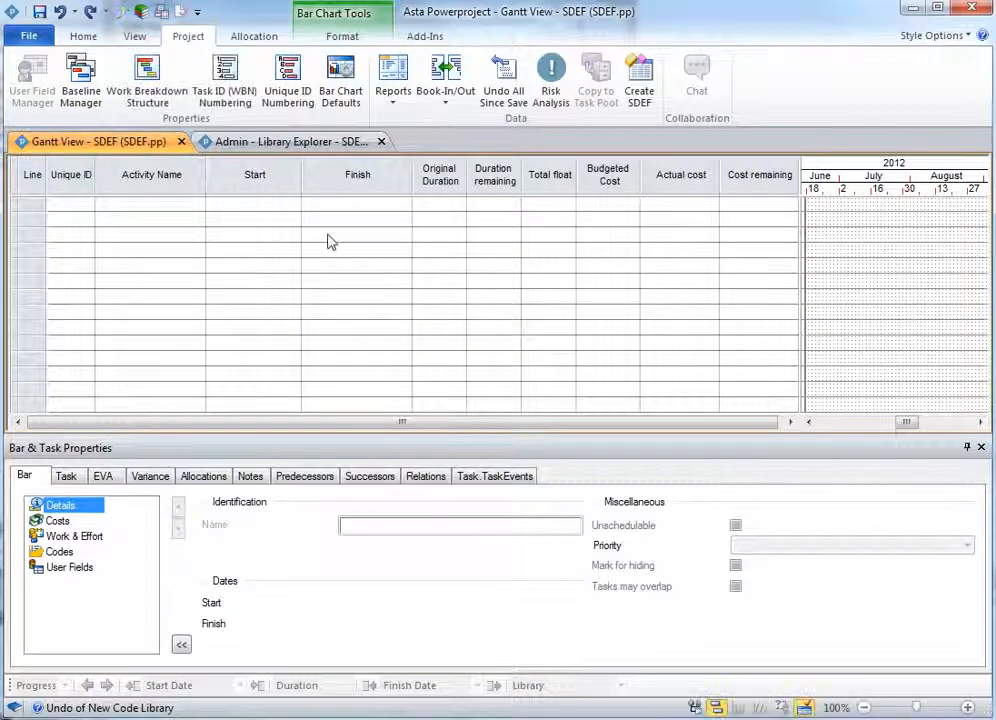
{"action": "left_click", "coordinate": [304, 146]}
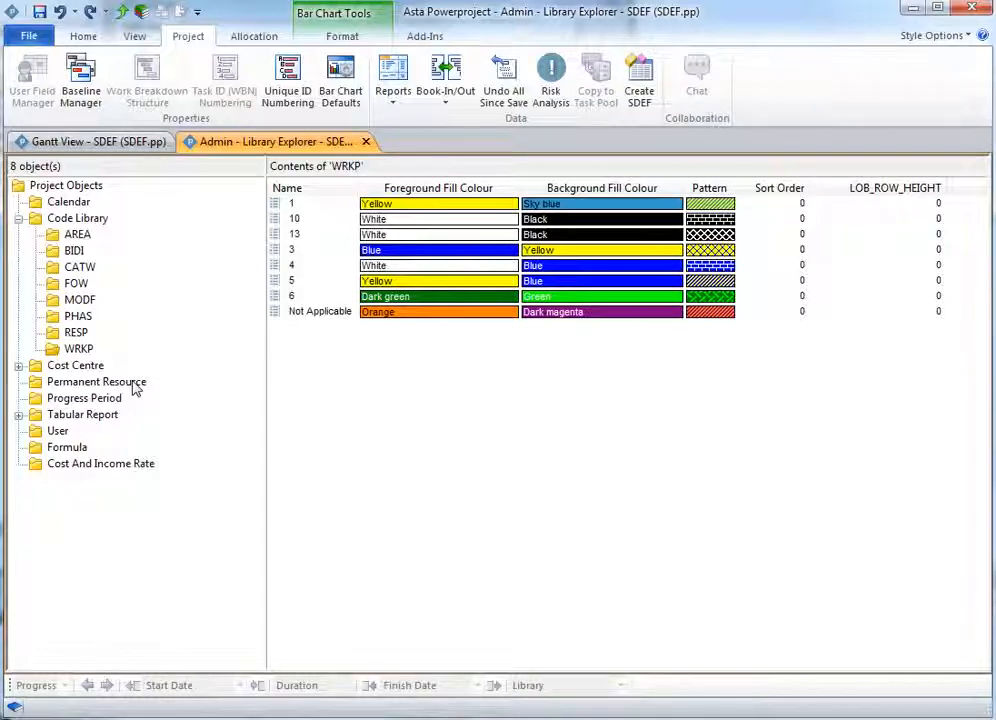
- Create a new cost and income rate named Sub Contractor Cost in the library
{"action": "left_click", "coordinate": [135, 385]}
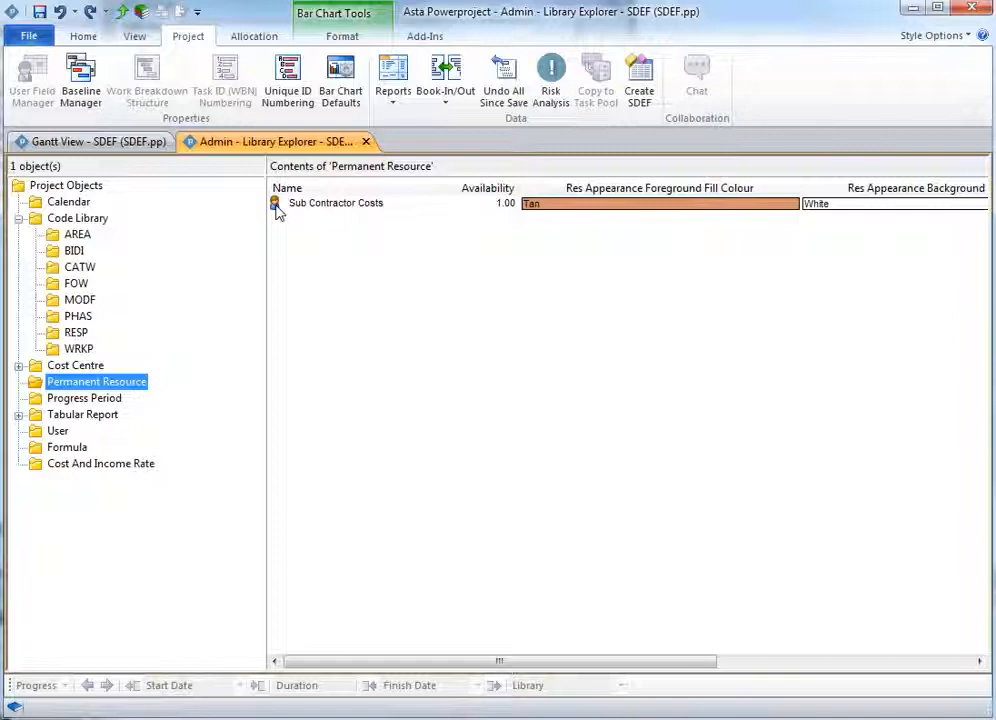
{"action": "left_click", "coordinate": [112, 464]}
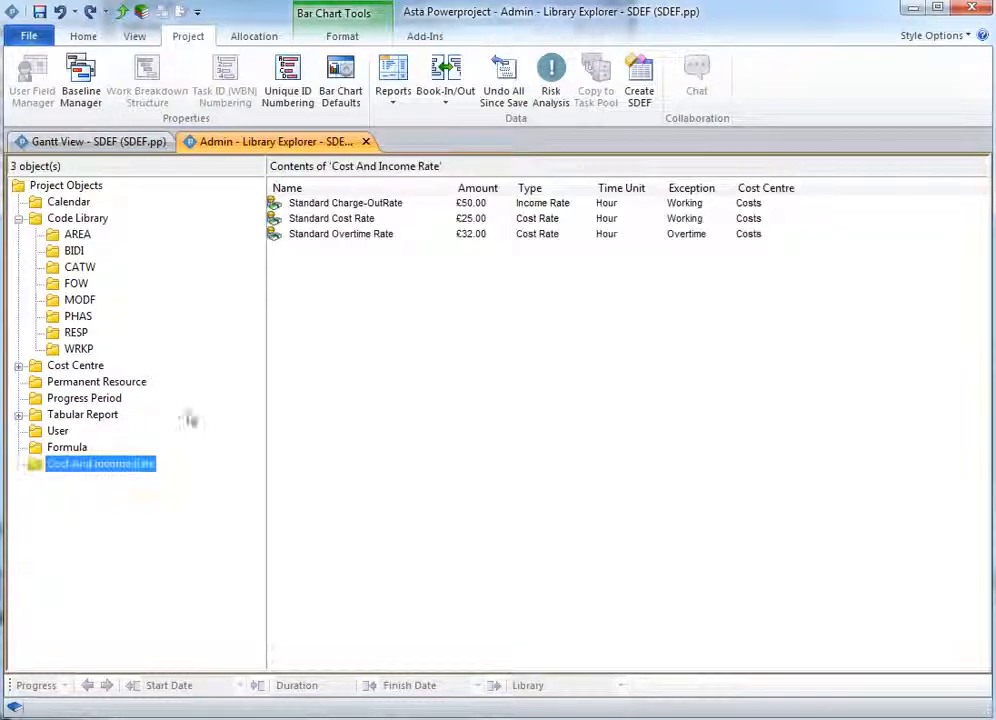
{"action": "left_click", "coordinate": [329, 250]}
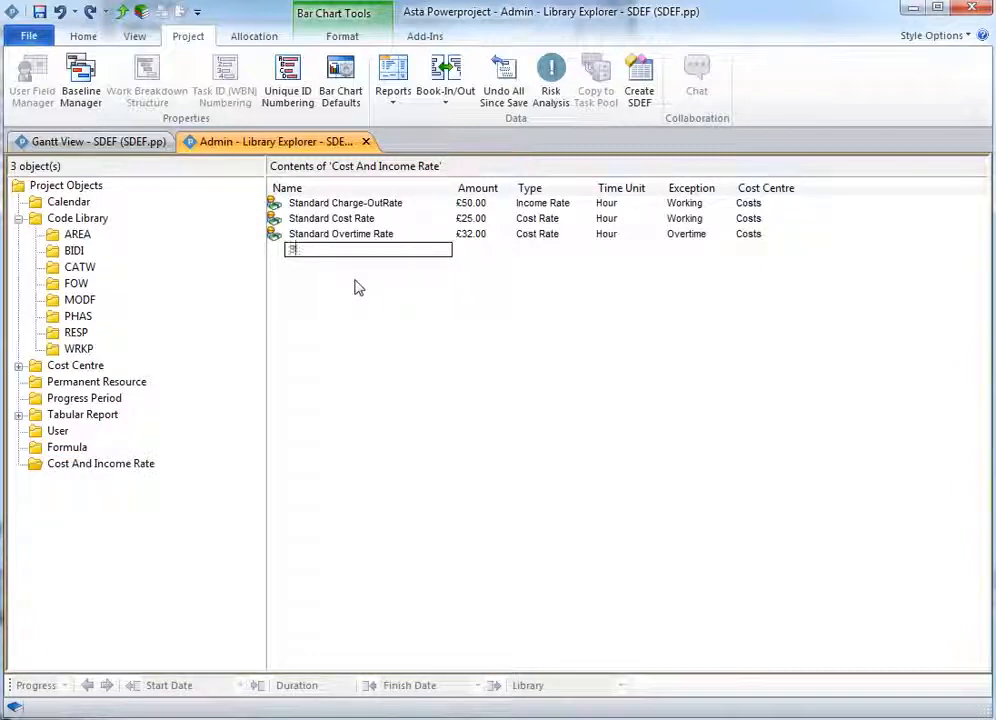
{"action": "type", "text": "Sub Contr"}
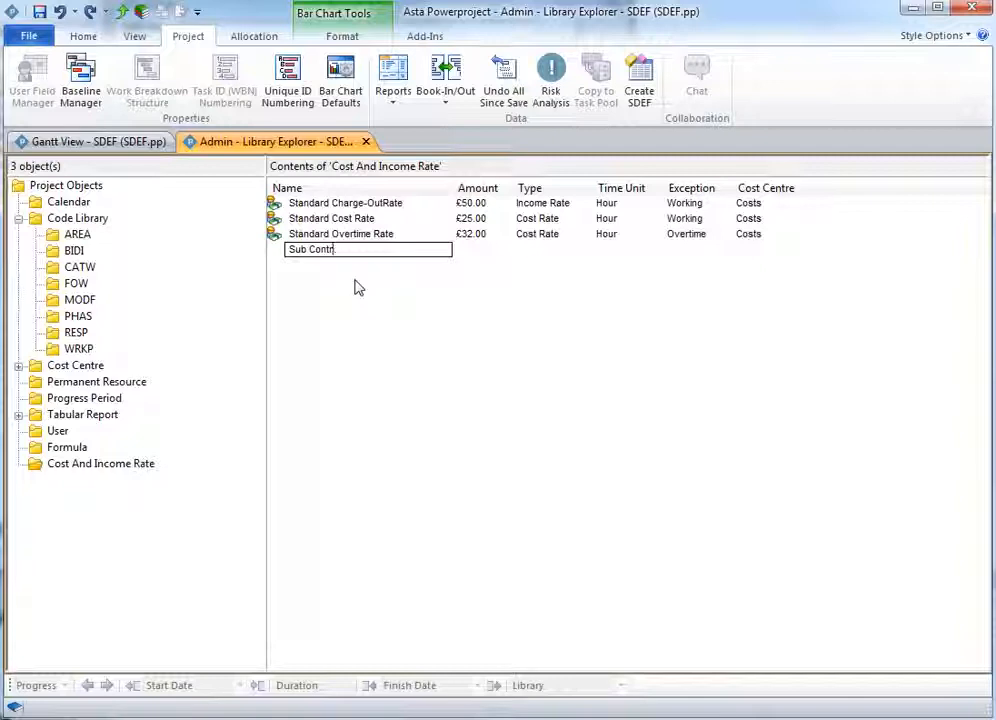
{"action": "type", "text": "actor Co"}
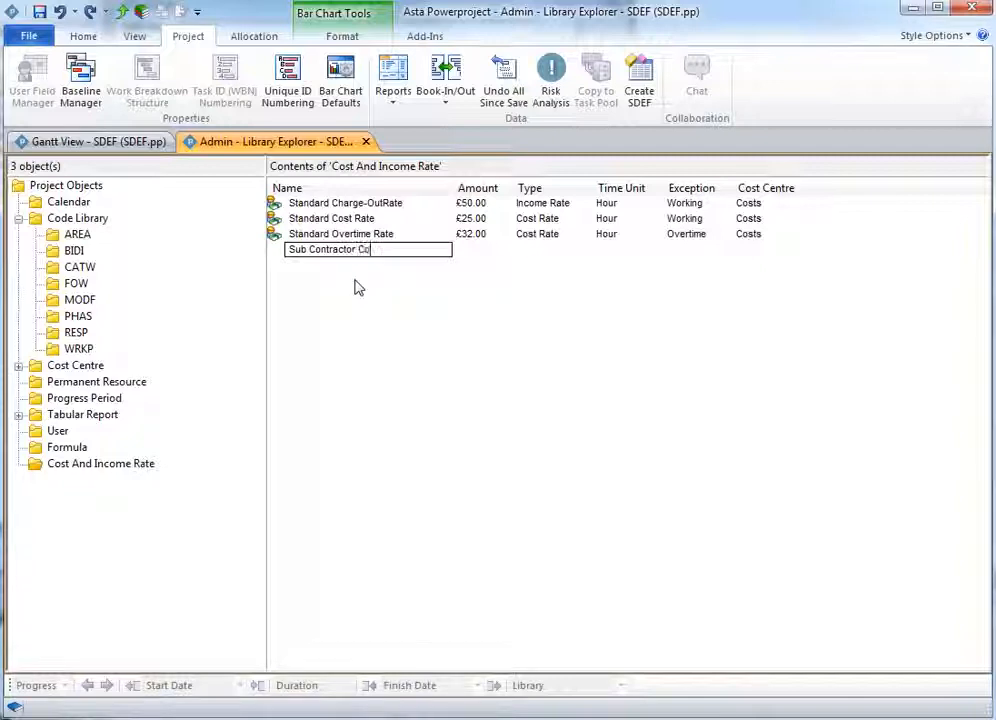
{"action": "type", "text": "st"}
{"action": "key", "text": "Return"}
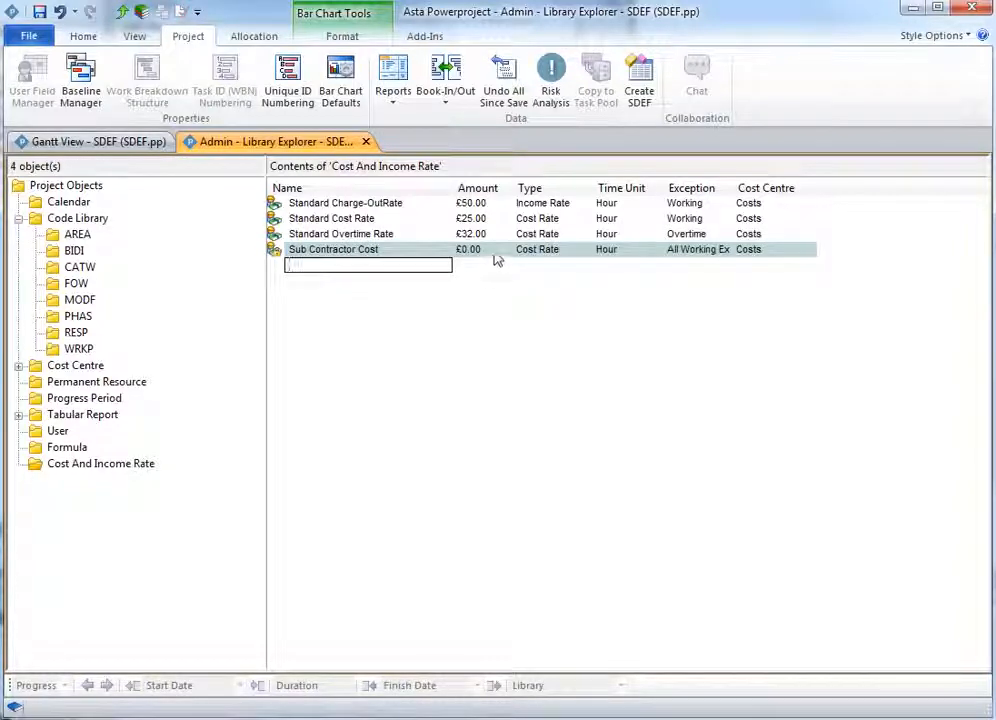
- Set the Sub Contractor Cost rate's amount to £50.00
{"action": "left_click", "coordinate": [494, 253]}
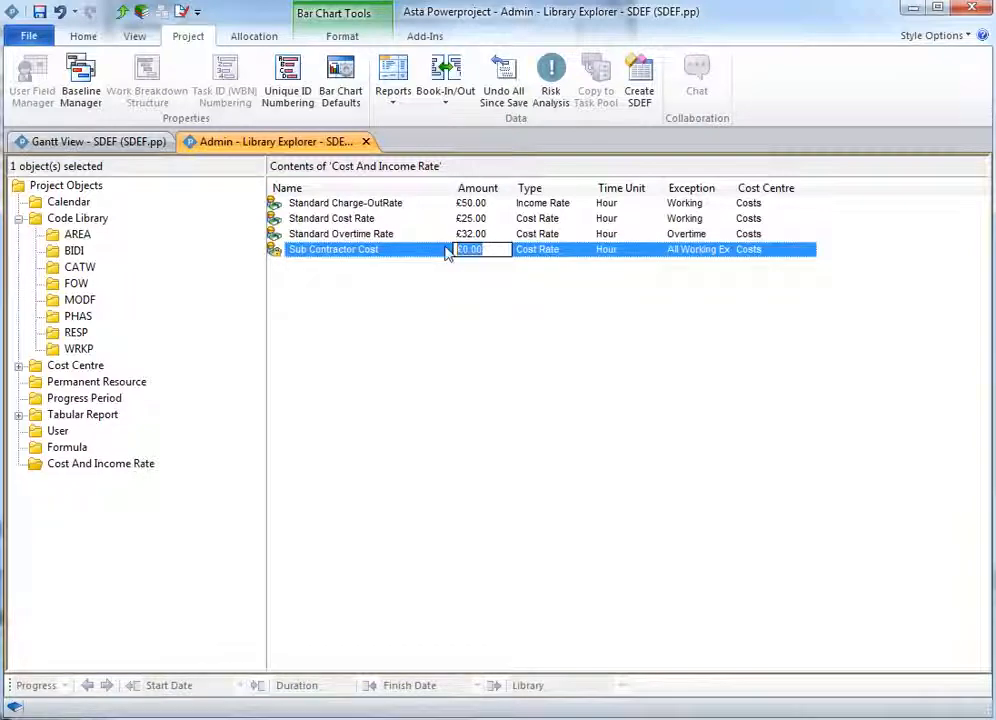
{"action": "type", "text": "50"}
{"action": "key", "text": "Tab"}
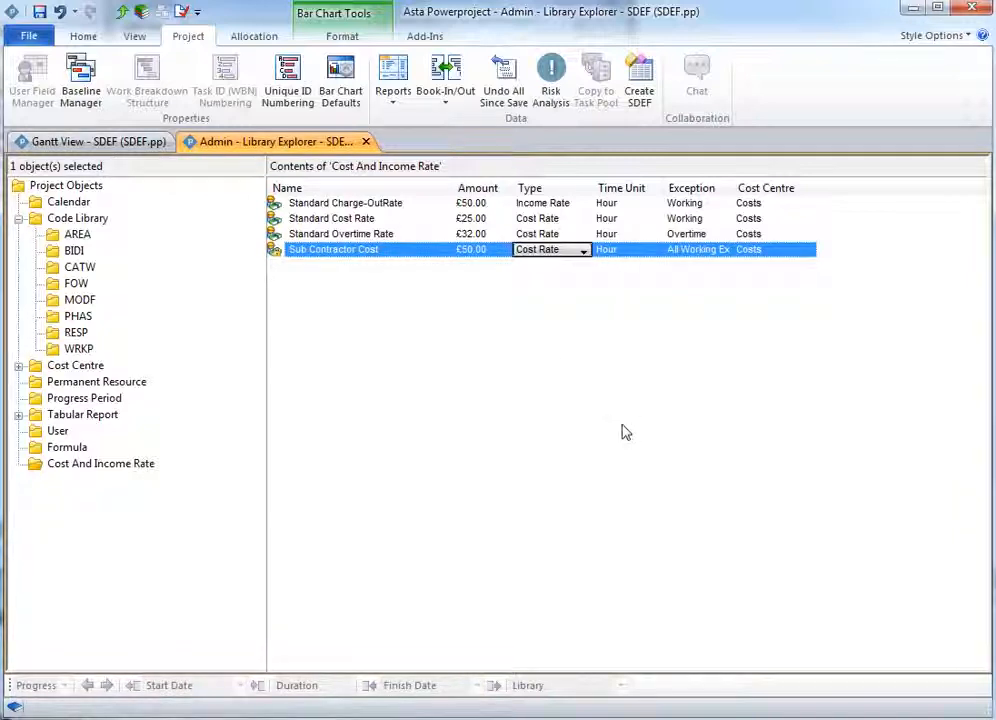
- Assign the Sub Contractor Cost rate to the Sub Contractor Costs permanent resource and close its properties
{"action": "left_click", "coordinate": [112, 385]}
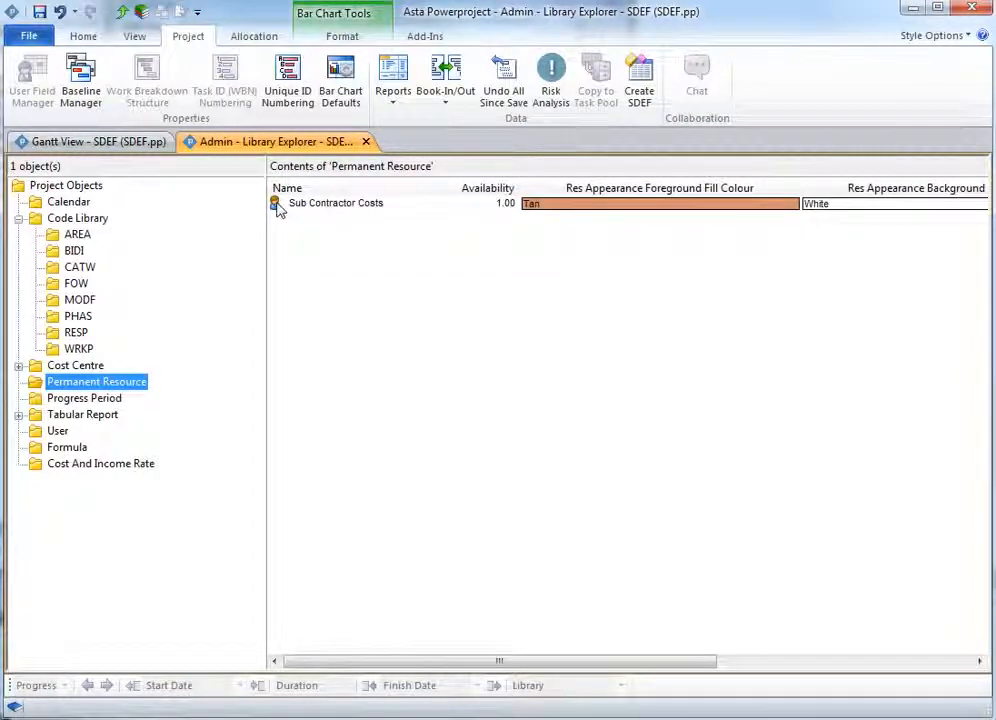
{"action": "double_click", "coordinate": [279, 205]}
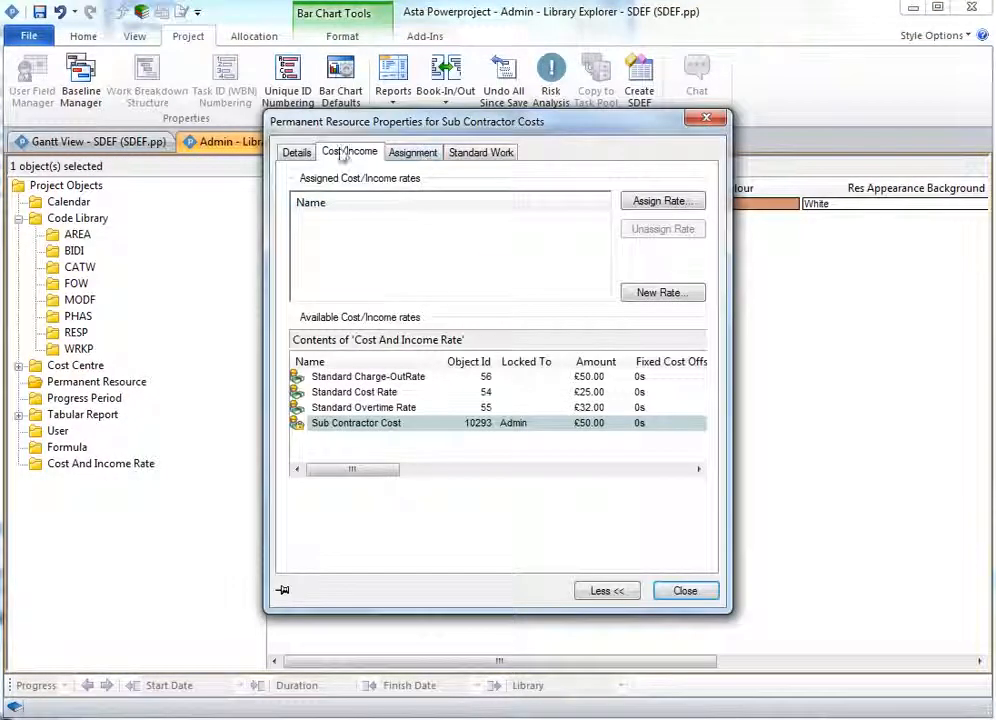
{"action": "left_click", "coordinate": [679, 203]}
{"action": "left_click", "coordinate": [445, 220]}
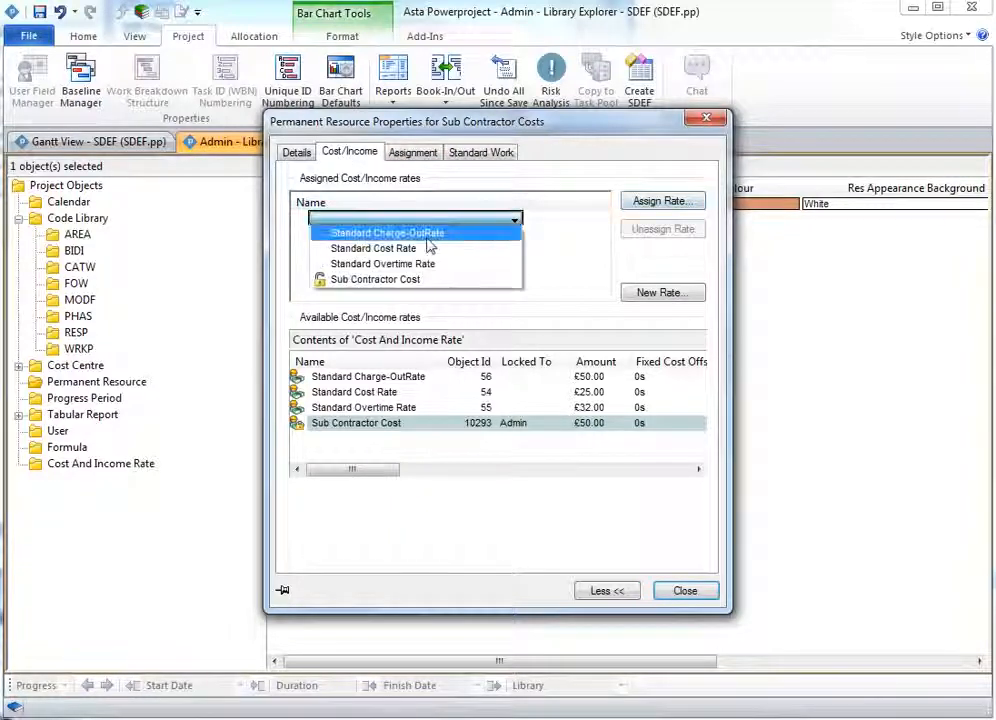
{"action": "left_click", "coordinate": [413, 280]}
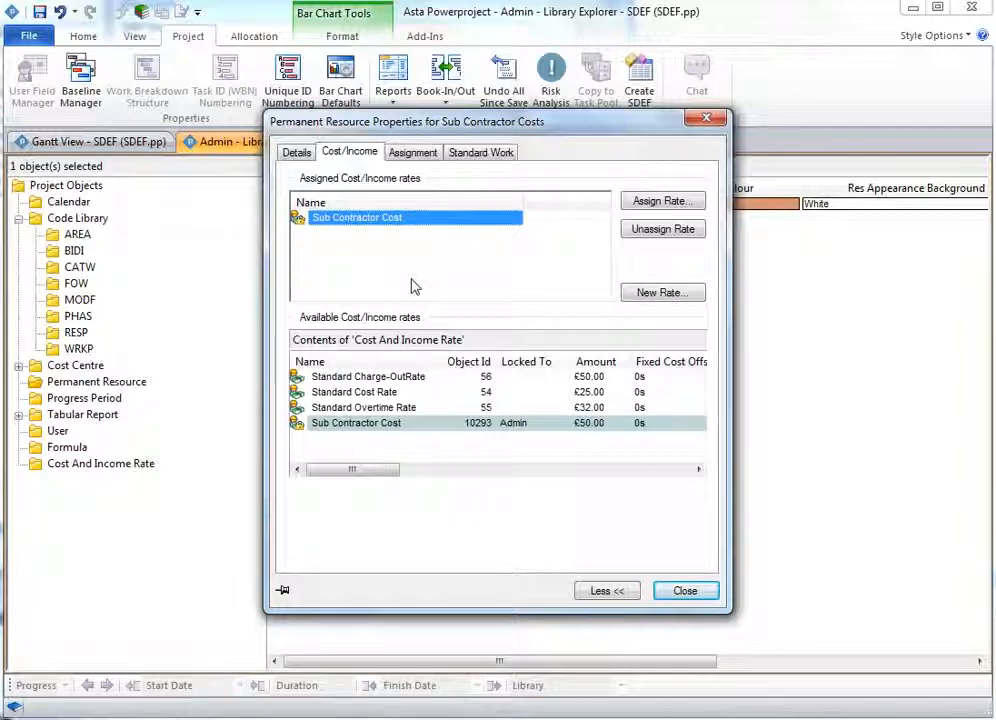
{"action": "left_click", "coordinate": [681, 594]}
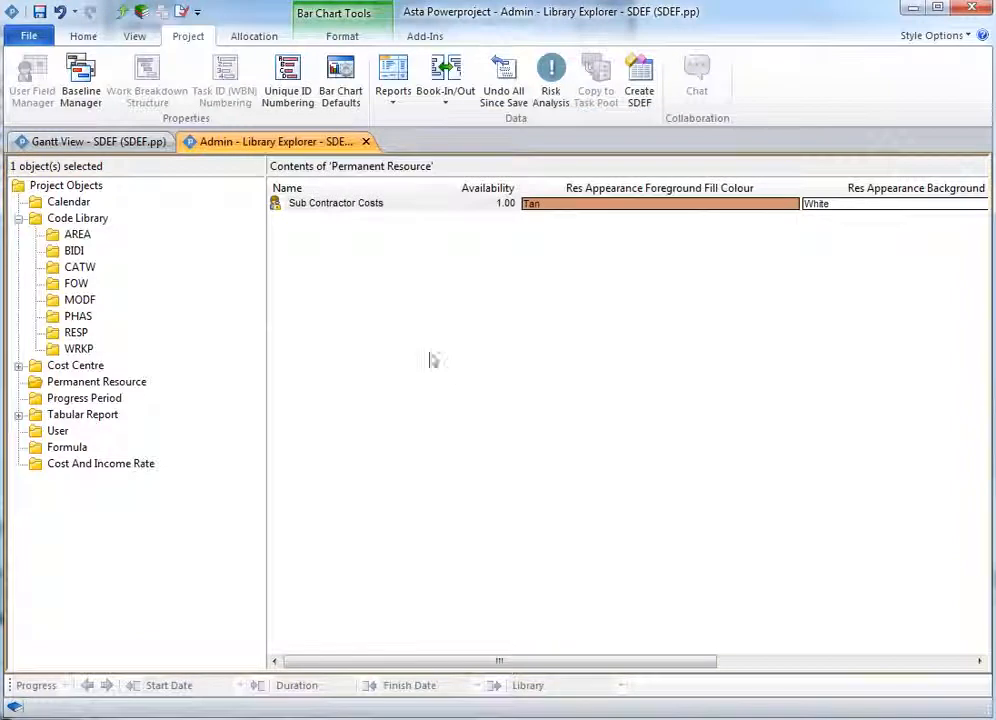
- Enter five activities in the Gantt view named Task 1, Task 2, Task 3, Task 4 and Complete
{"action": "left_click", "coordinate": [90, 141]}
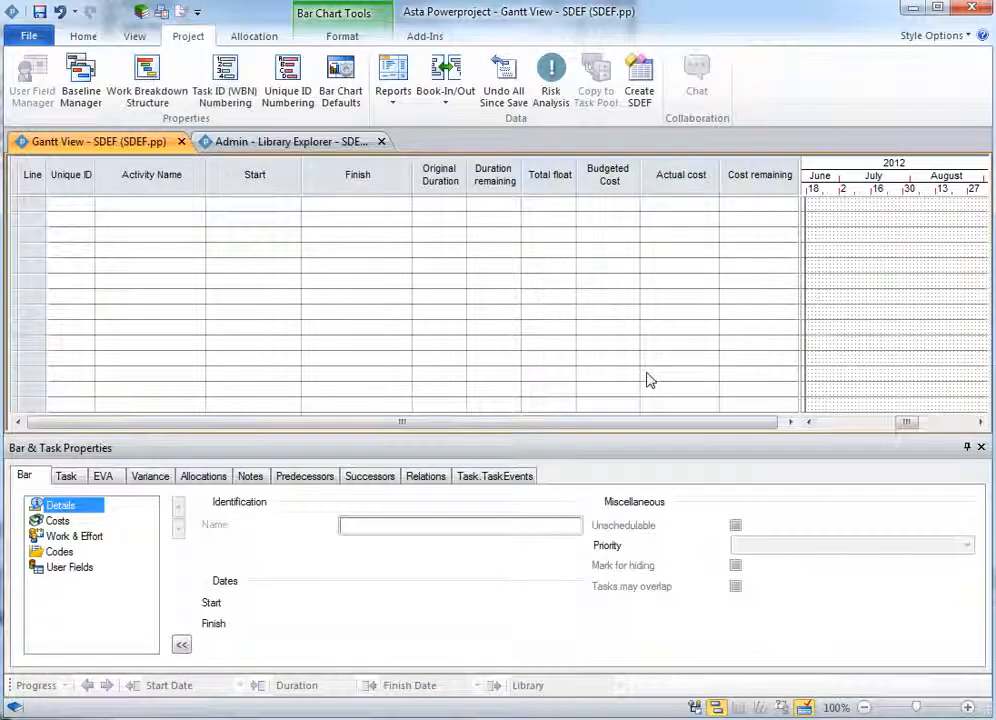
{"action": "left_click", "coordinate": [124, 207]}
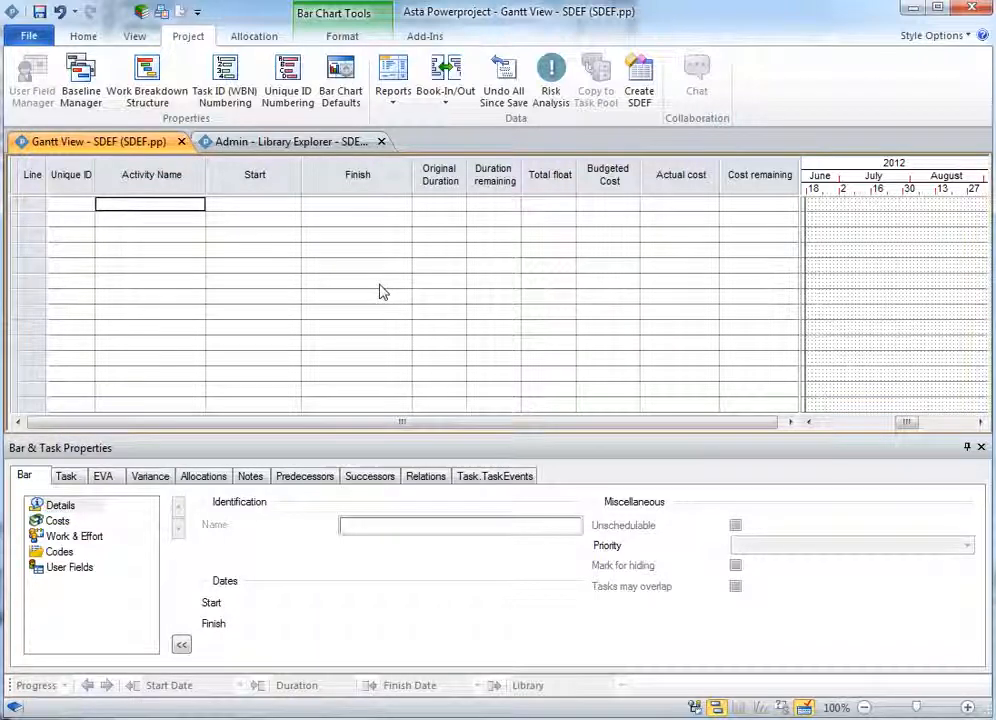
{"action": "type", "text": "Task 1"}
{"action": "key", "text": "Return"}
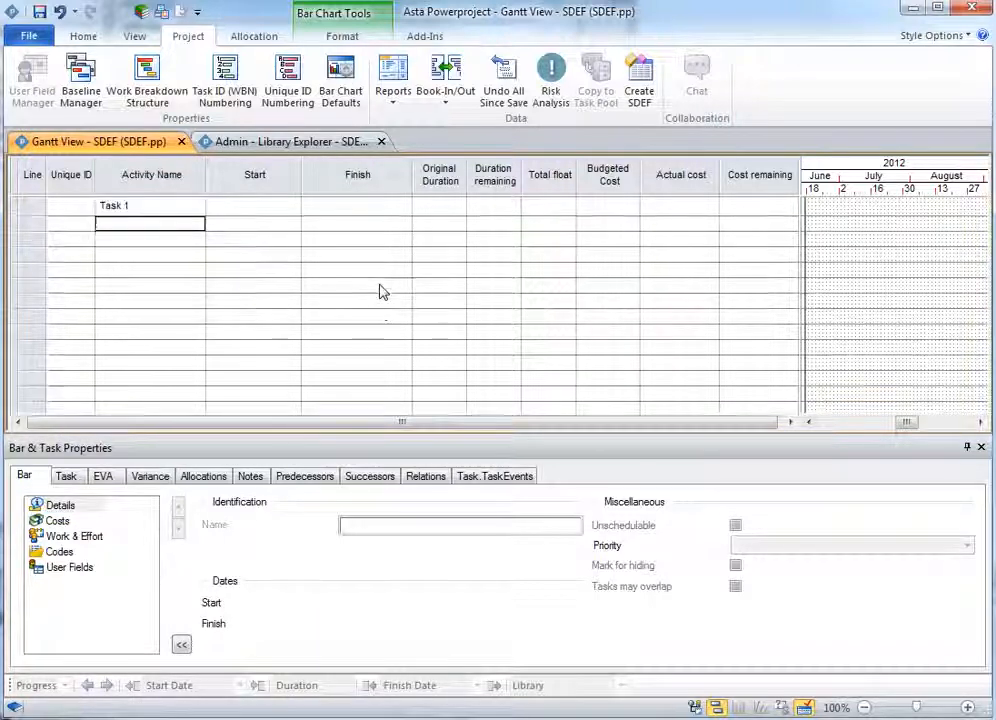
{"action": "type", "text": "Task 2"}
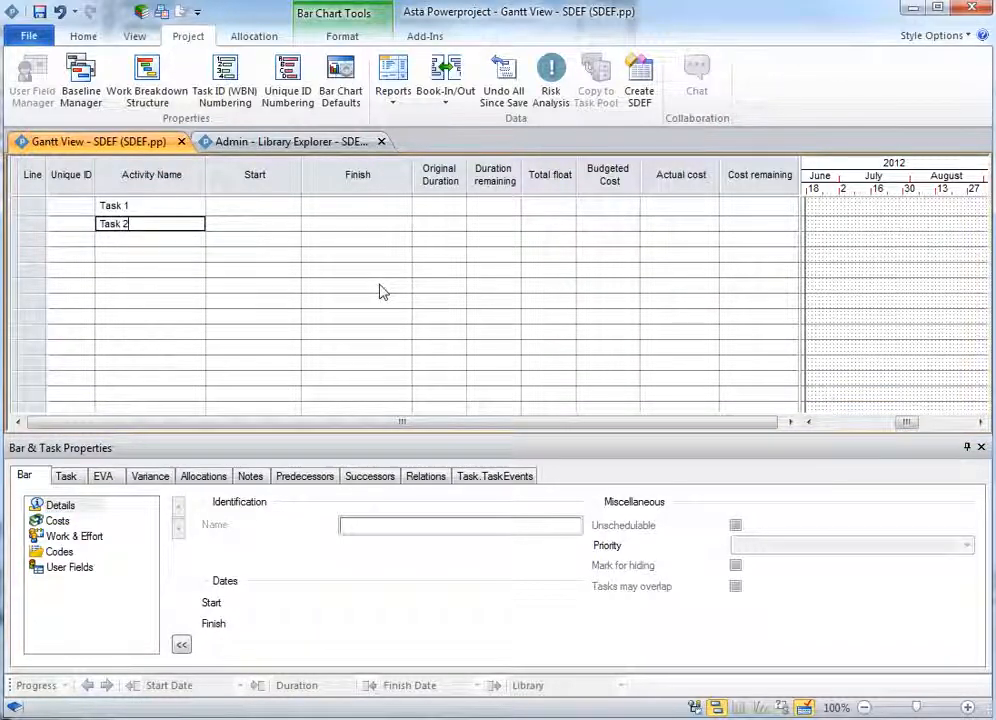
{"action": "key", "text": "Return"}
{"action": "type", "text": "Task"}
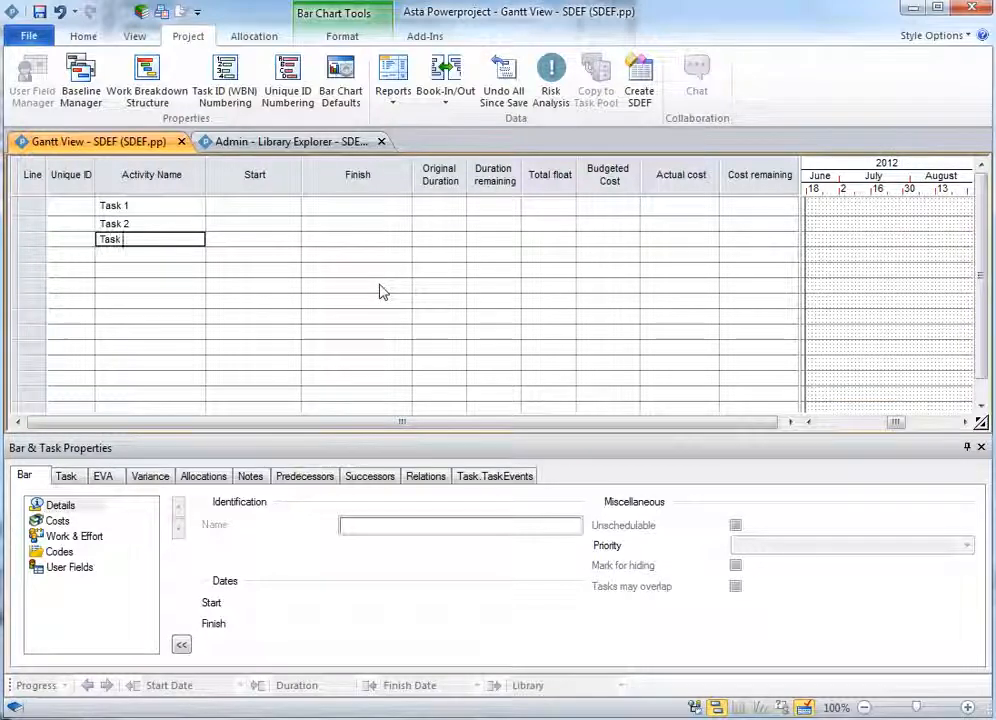
{"action": "type", "text": " 3"}
{"action": "key", "text": "Return"}
{"action": "type", "text": "Task 4"}
{"action": "key", "text": "Return"}
{"action": "type", "text": "Complete"}
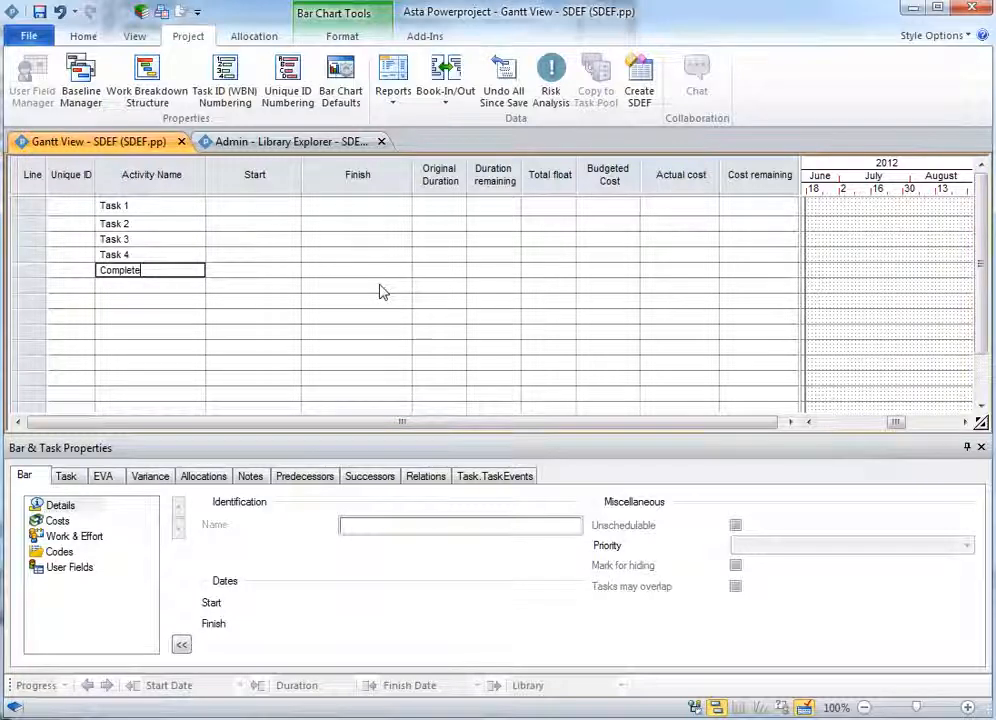
{"action": "left_click", "coordinate": [881, 282]}
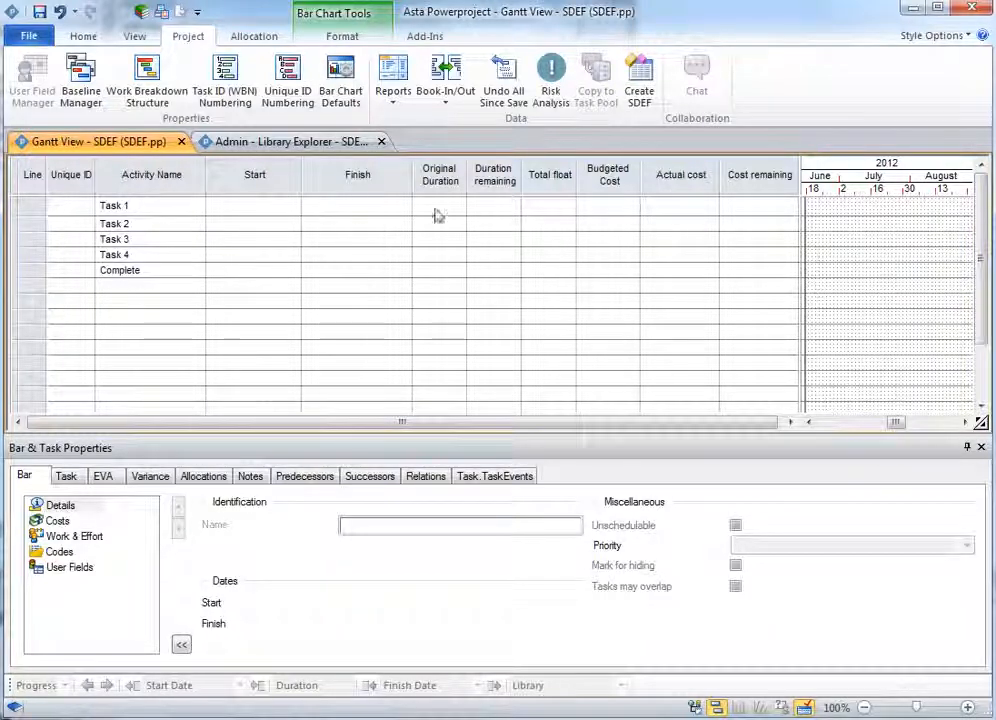
- Draw bars in the chart for the tasks, about 3w, 2w, 2w and 1w long, plus a Complete milestone
{"action": "left_click", "coordinate": [486, 209]}
{"action": "left_click", "coordinate": [452, 212]}
{"action": "mouse_move", "coordinate": [811, 206]}
{"action": "left_mouse_down"}
{"action": "mouse_move", "coordinate": [860, 208]}
{"action": "mouse_move", "coordinate": [922, 240]}
{"action": "left_mouse_up"}
{"action": "left_click_drag", "start_coordinate": [842, 256], "coordinate": [911, 272]}
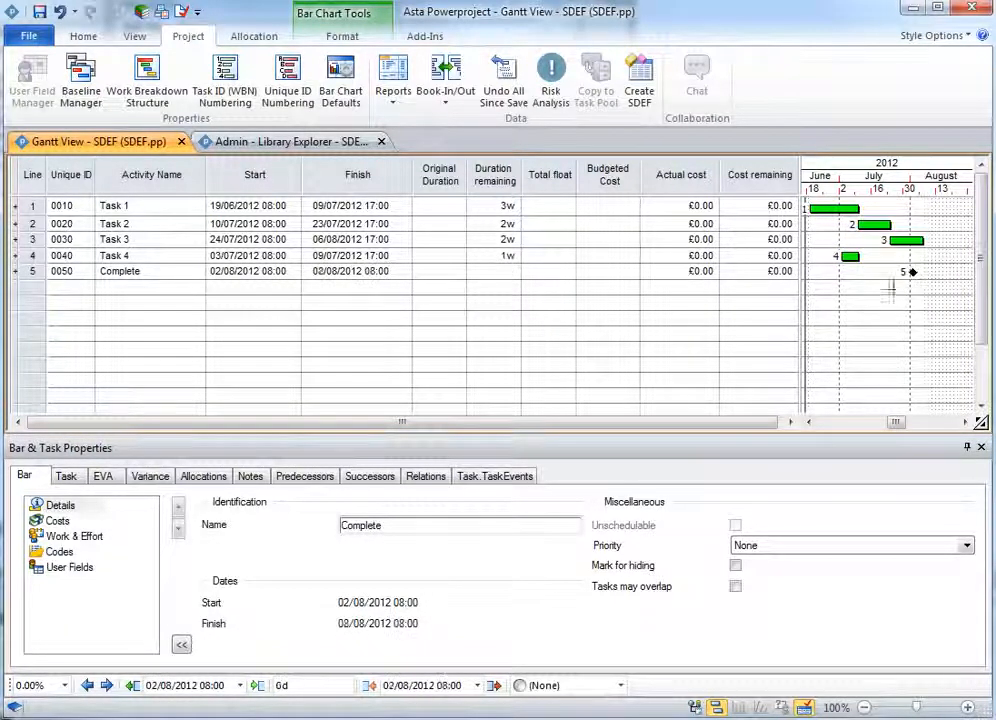
- Link the selected tasks finish-to-start in sequence through to the Complete milestone
{"action": "left_click", "coordinate": [839, 211]}
{"action": "left_click", "coordinate": [907, 241], "text": "shift"}
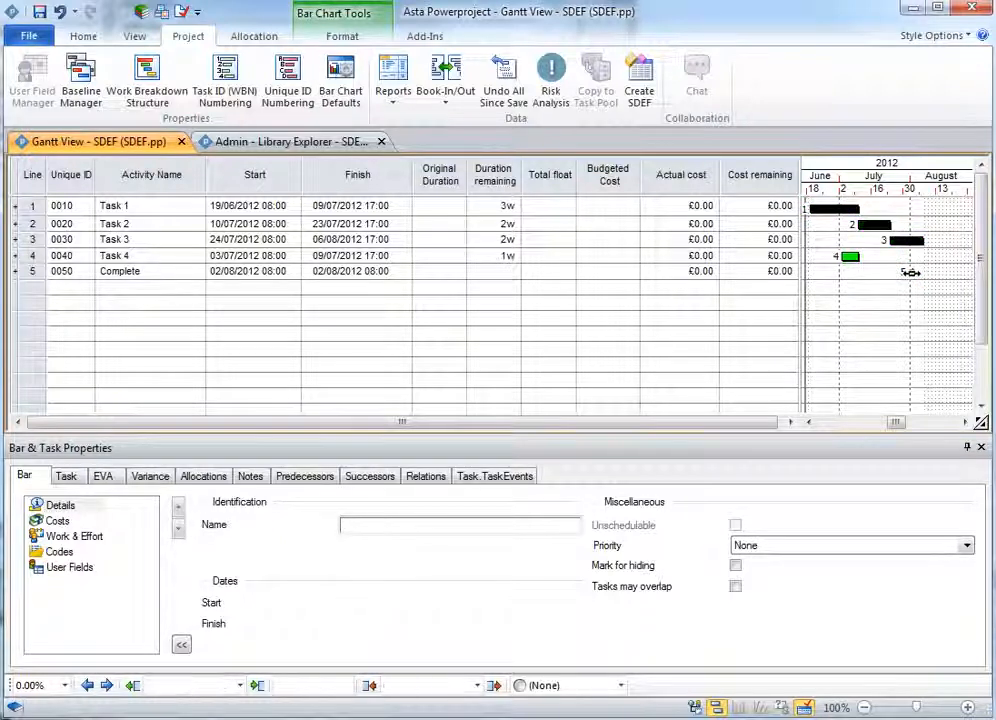
{"action": "left_click", "coordinate": [86, 37]}
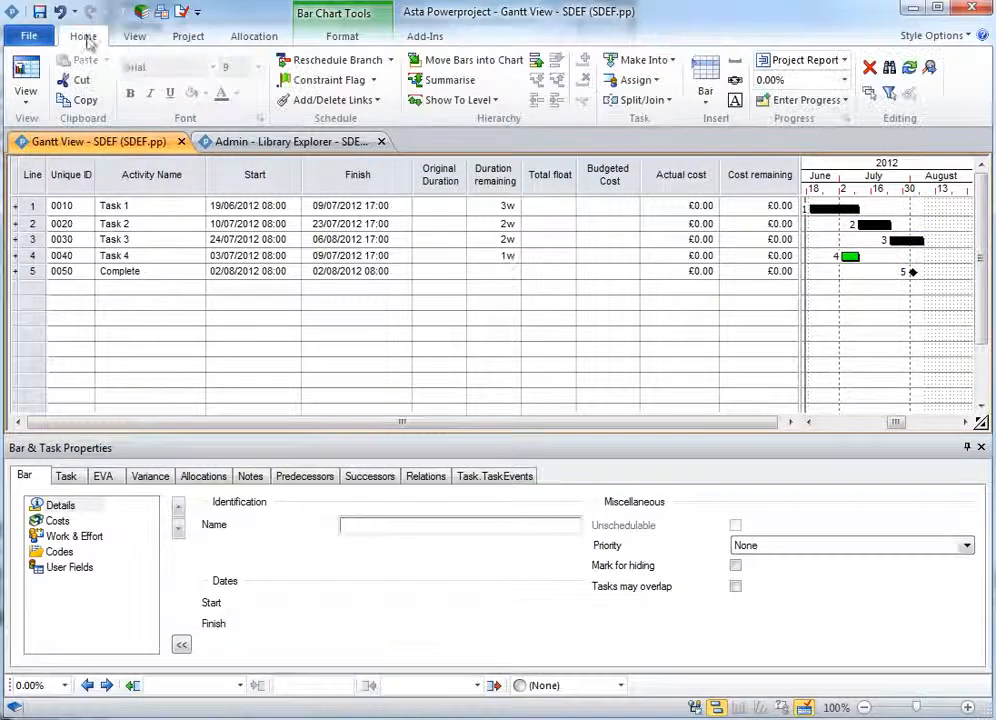
{"action": "left_click", "coordinate": [376, 100]}
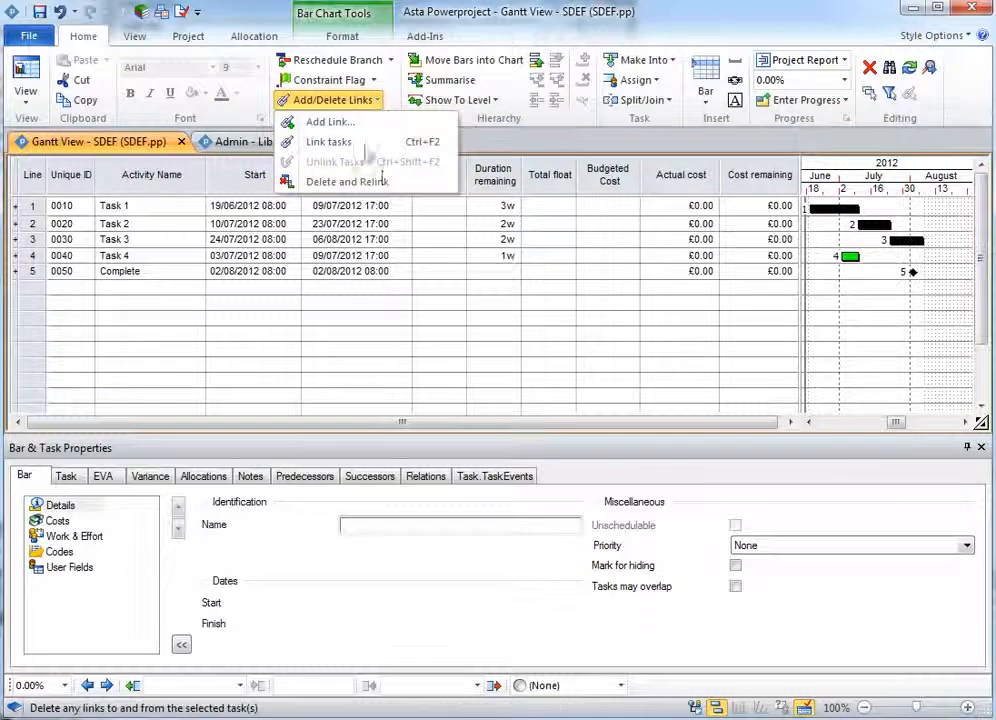
{"action": "left_click", "coordinate": [333, 142]}
{"action": "left_click", "coordinate": [890, 295]}
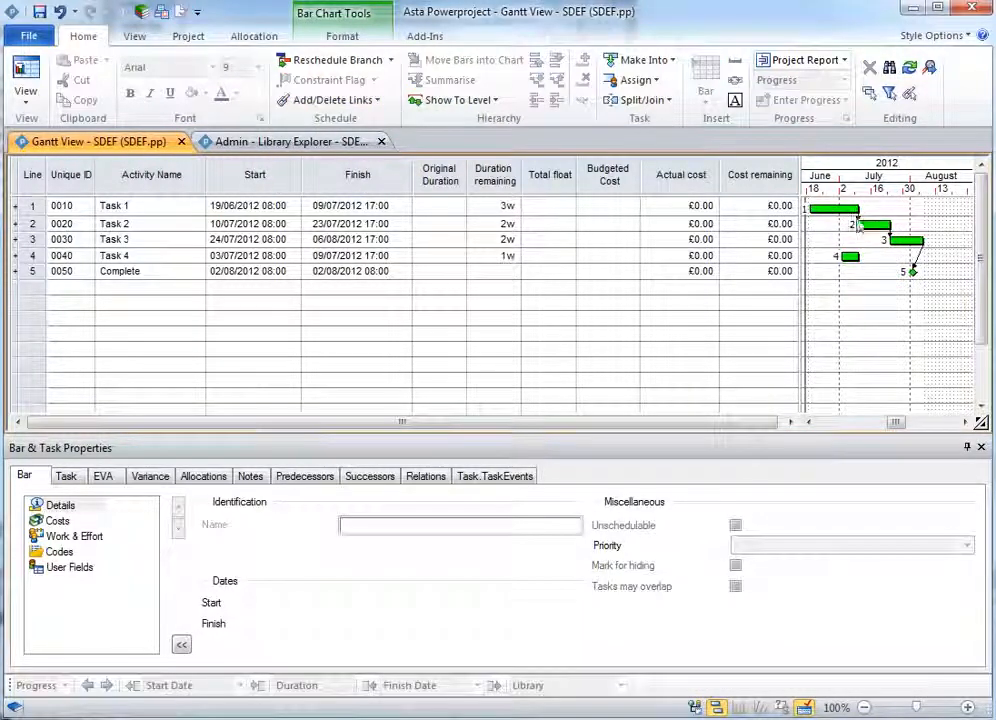
- Draw an additional link from the end of Task 1's bar toward the Complete milestone, then reschedule the project
{"action": "left_click_drag", "start_coordinate": [857, 214], "coordinate": [911, 275]}
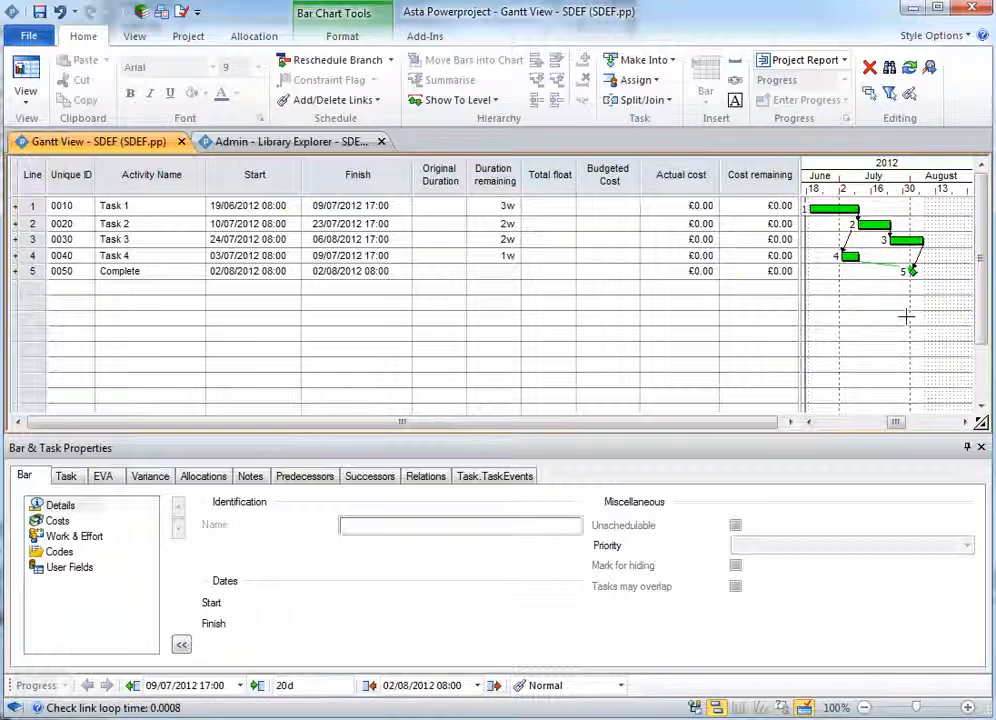
{"action": "left_click", "coordinate": [320, 60]}
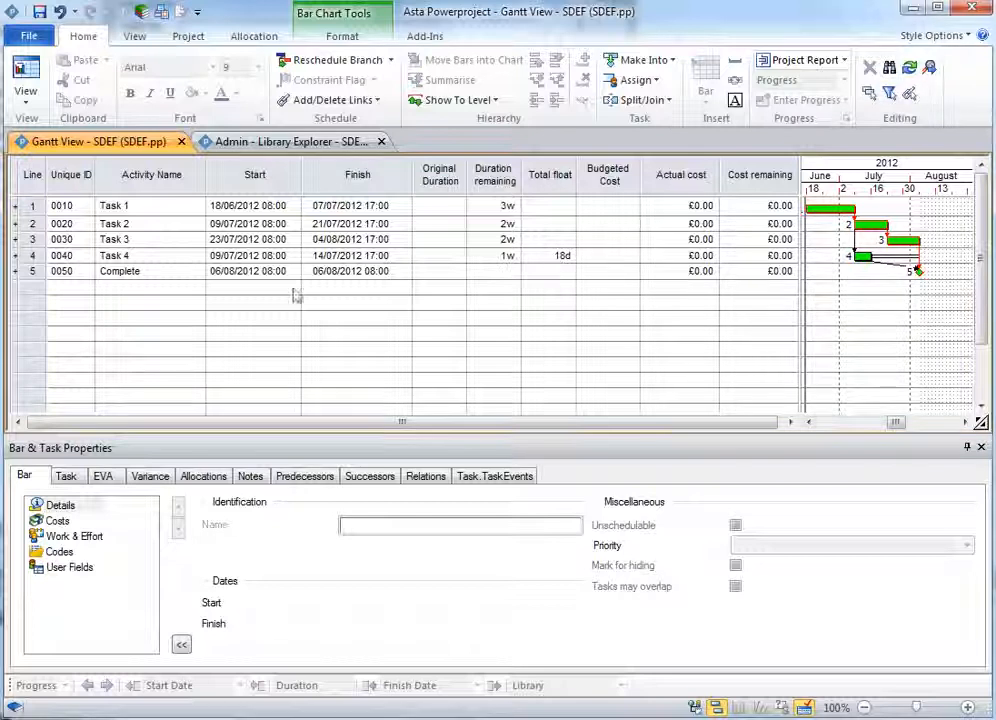
- Summarise all activities under a new summary task named Phase 1
{"action": "left_click", "coordinate": [18, 162]}
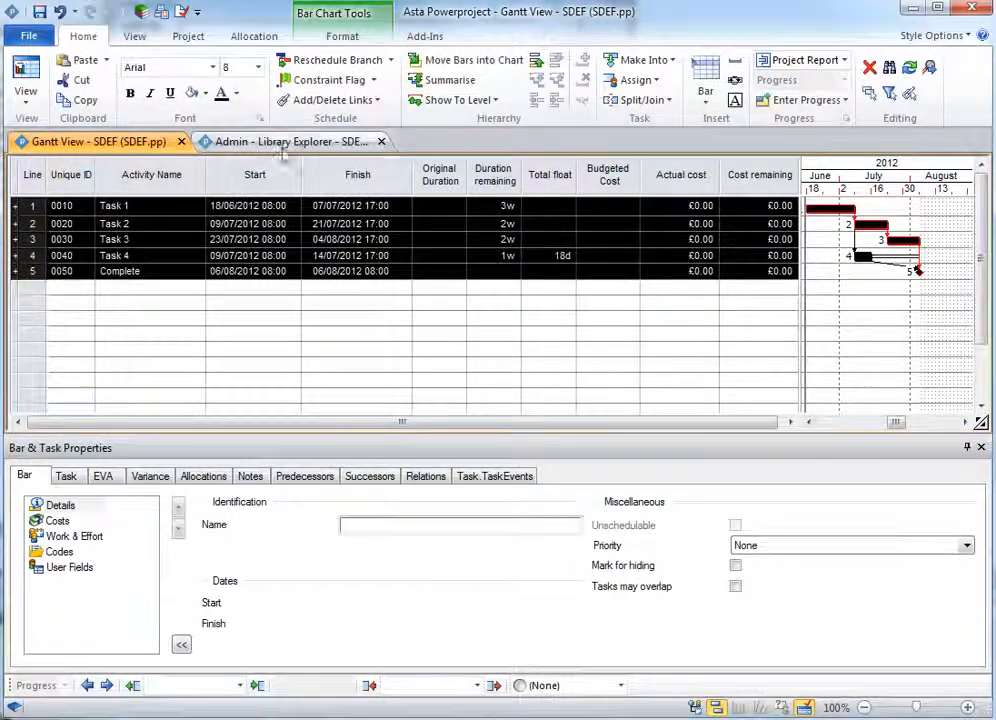
{"action": "left_click", "coordinate": [444, 80]}
{"action": "double_click", "coordinate": [142, 205]}
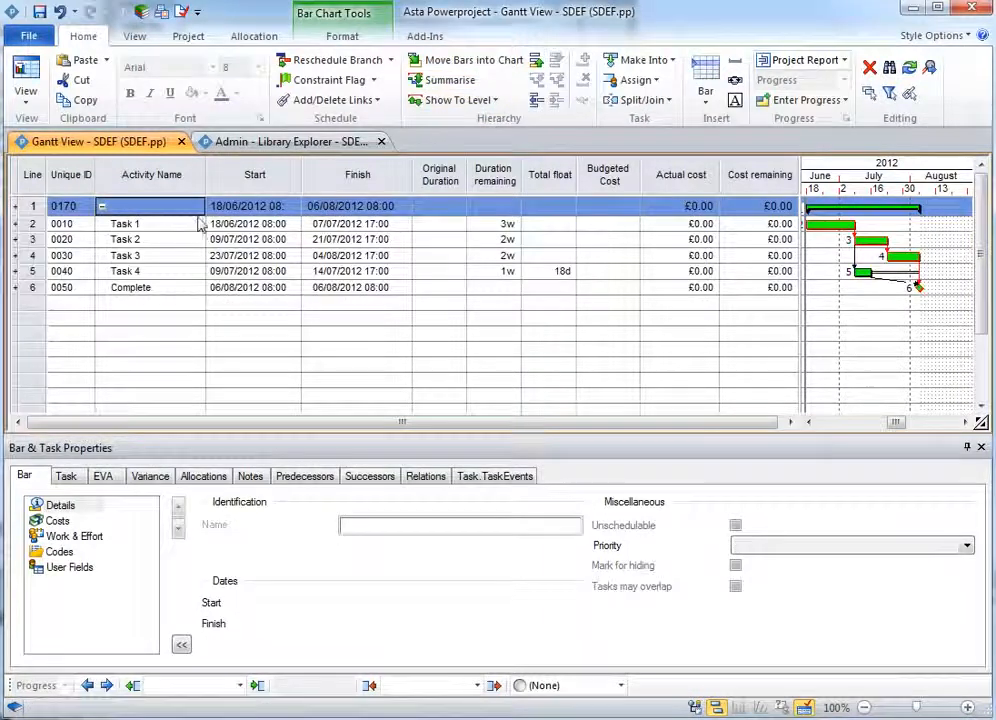
{"action": "type", "text": "Phase 1"}
{"action": "key", "text": "Return"}
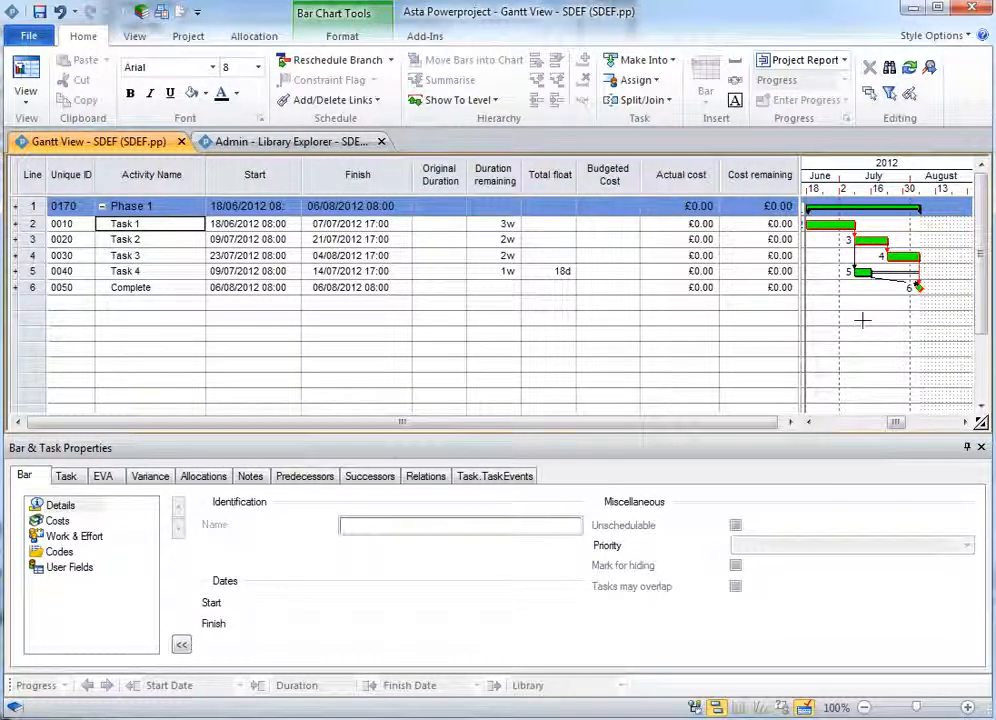
- Select Task 1 and assign its task codes AREA as Area 1 and WRKP as 10
{"action": "left_click", "coordinate": [826, 224]}
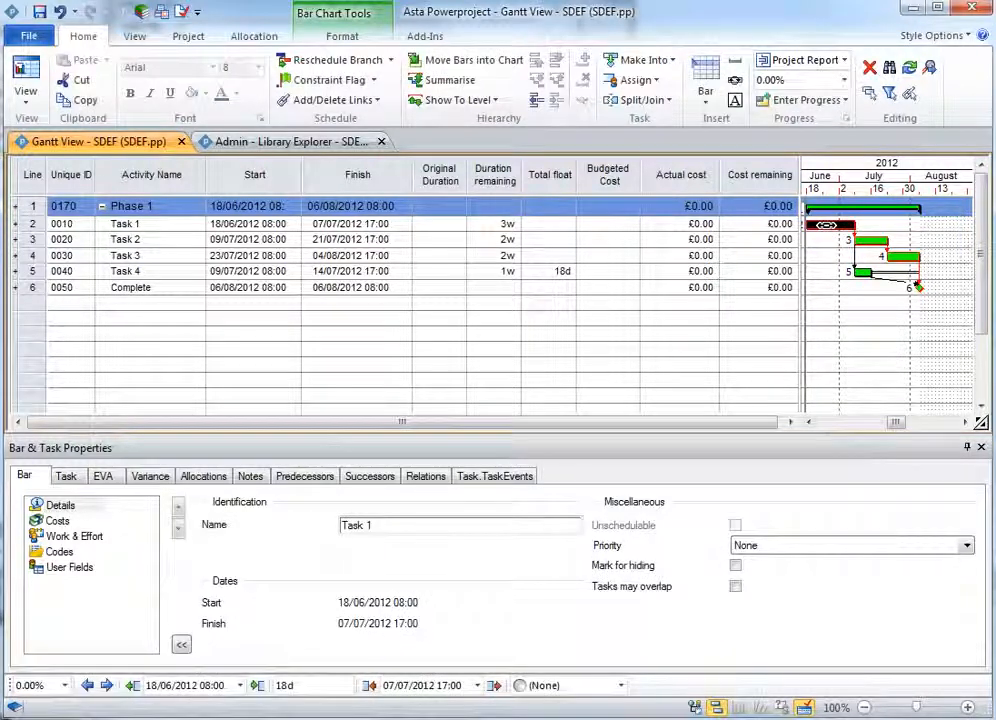
{"action": "left_click", "coordinate": [67, 477]}
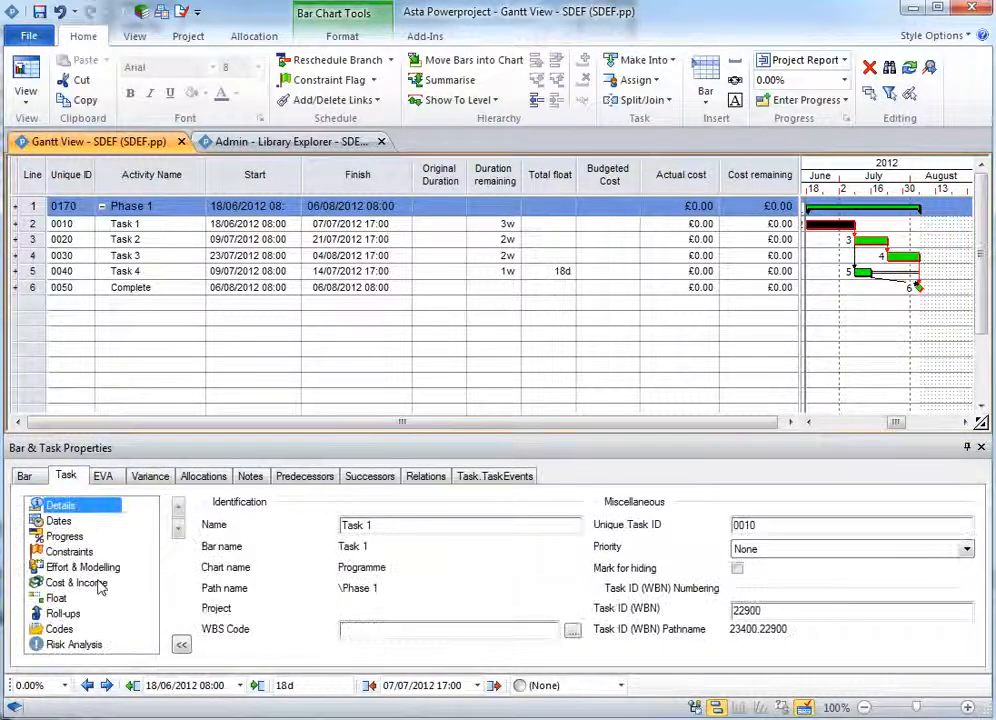
{"action": "left_click", "coordinate": [62, 629]}
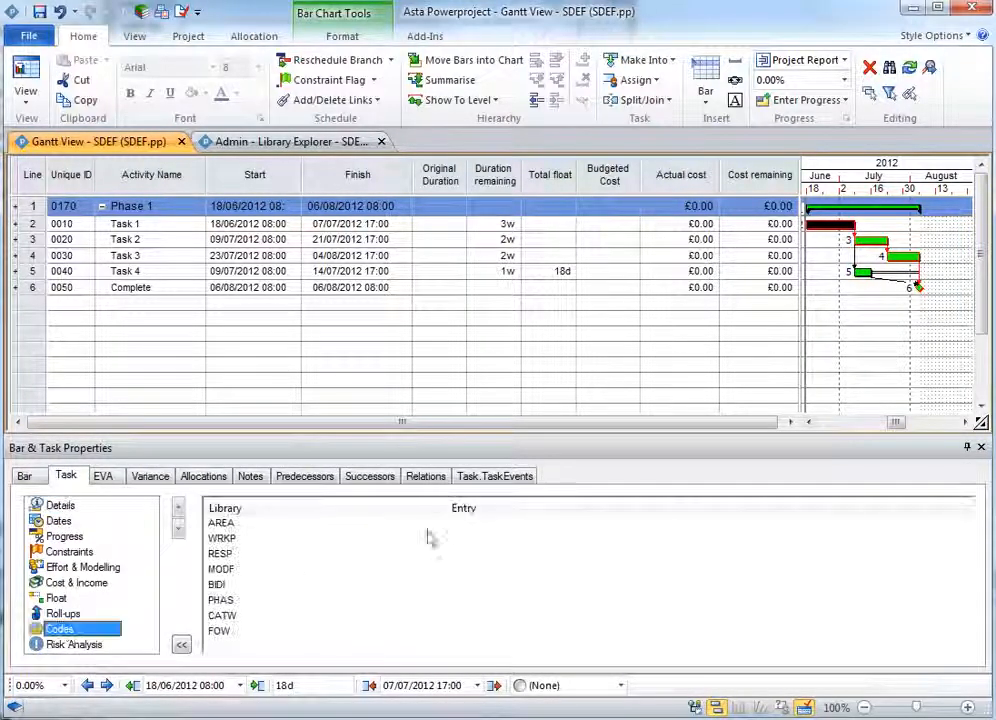
{"action": "left_click", "coordinate": [479, 524]}
{"action": "left_click", "coordinate": [479, 525]}
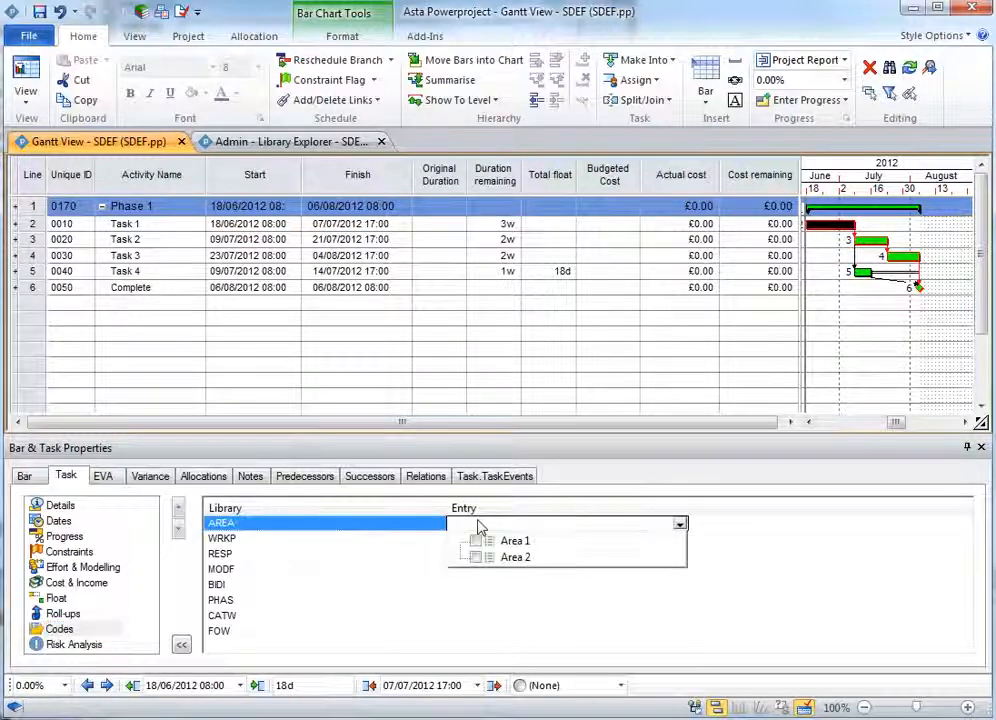
{"action": "left_click", "coordinate": [476, 541]}
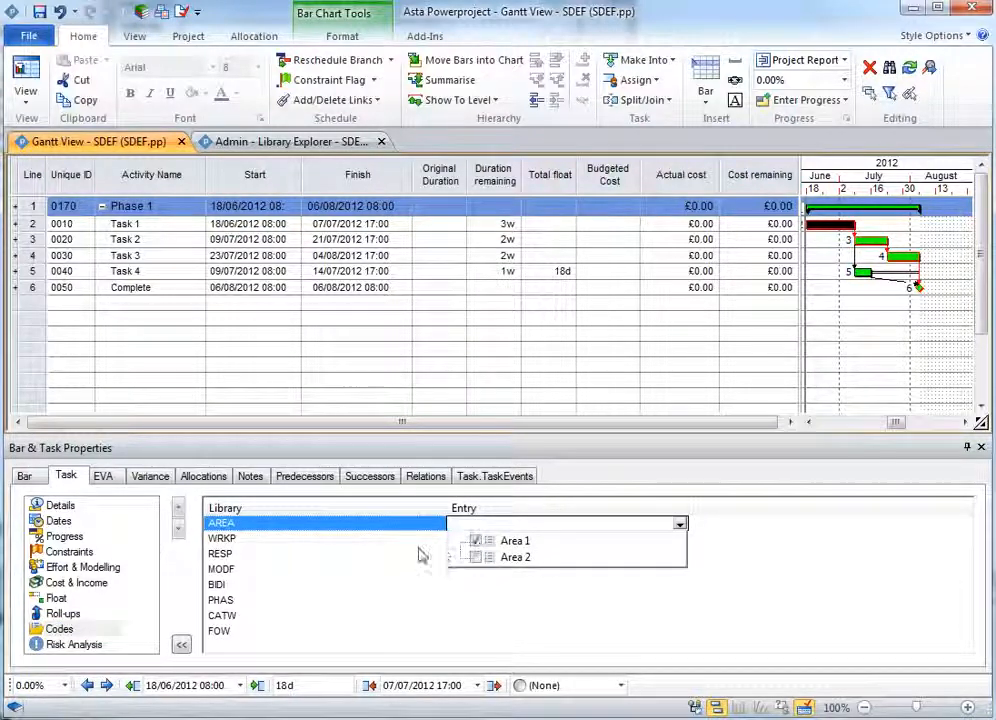
{"action": "left_click", "coordinate": [422, 552]}
{"action": "left_click", "coordinate": [494, 540]}
{"action": "left_click", "coordinate": [476, 572]}
{"action": "left_click", "coordinate": [388, 586]}
- Assign Task 1 the RESP code Corps of Engineers and the MODF code Not Applicable
{"action": "left_click", "coordinate": [482, 553]}
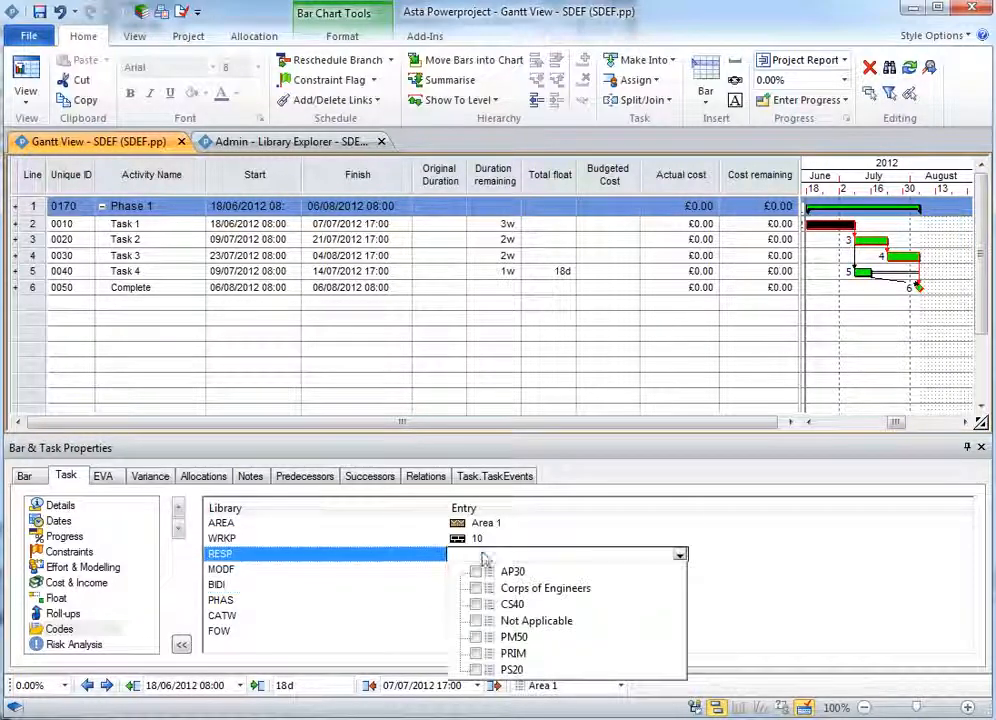
{"action": "left_click", "coordinate": [476, 588]}
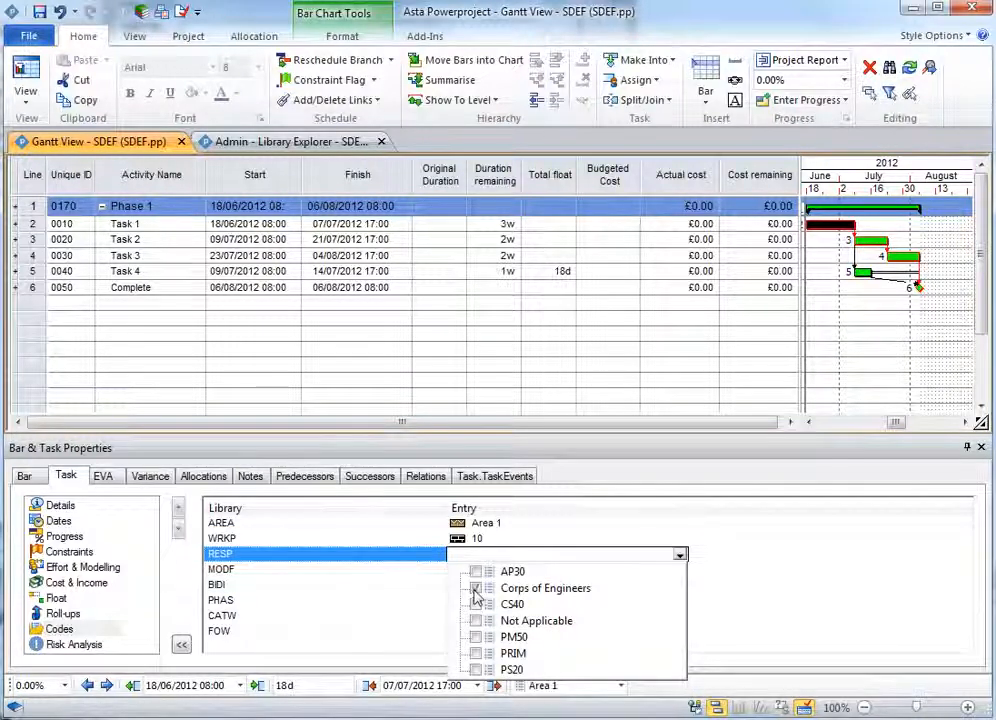
{"action": "left_click", "coordinate": [425, 588]}
{"action": "left_click", "coordinate": [467, 569]}
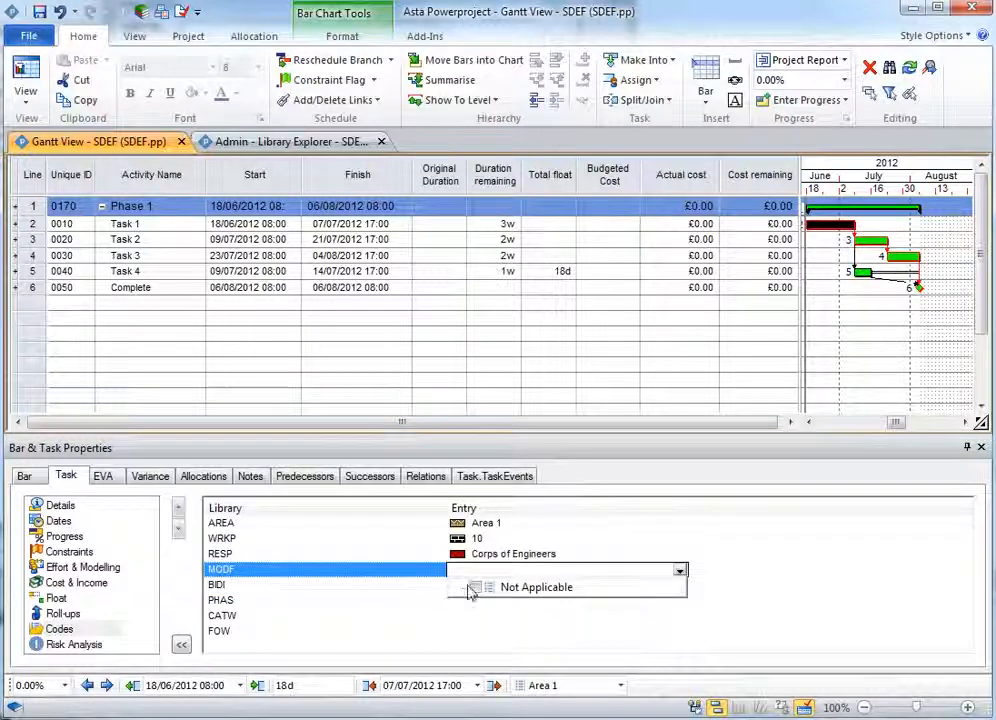
{"action": "left_click", "coordinate": [475, 588]}
{"action": "left_click", "coordinate": [434, 599]}
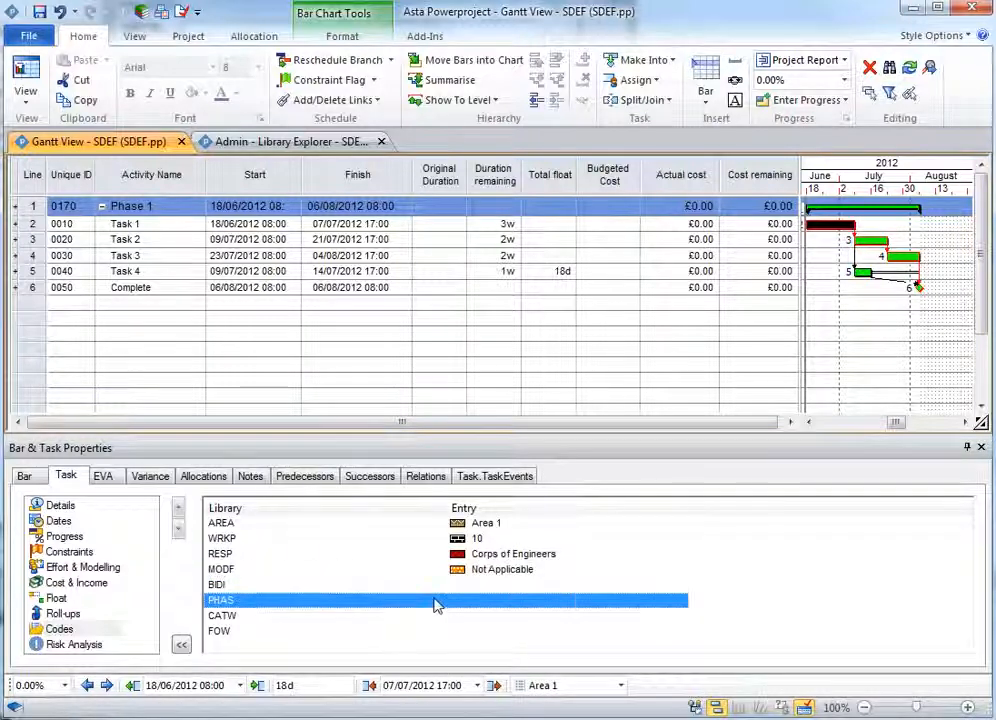
- Assign Task 1 the BIDI code Bid Item y and the PHAS code 1
{"action": "left_click", "coordinate": [462, 583]}
{"action": "left_click", "coordinate": [465, 588]}
{"action": "left_click", "coordinate": [476, 620]}
{"action": "left_click", "coordinate": [425, 617]}
{"action": "left_click", "coordinate": [469, 602]}
{"action": "left_click", "coordinate": [474, 618]}
{"action": "left_click", "coordinate": [422, 631]}
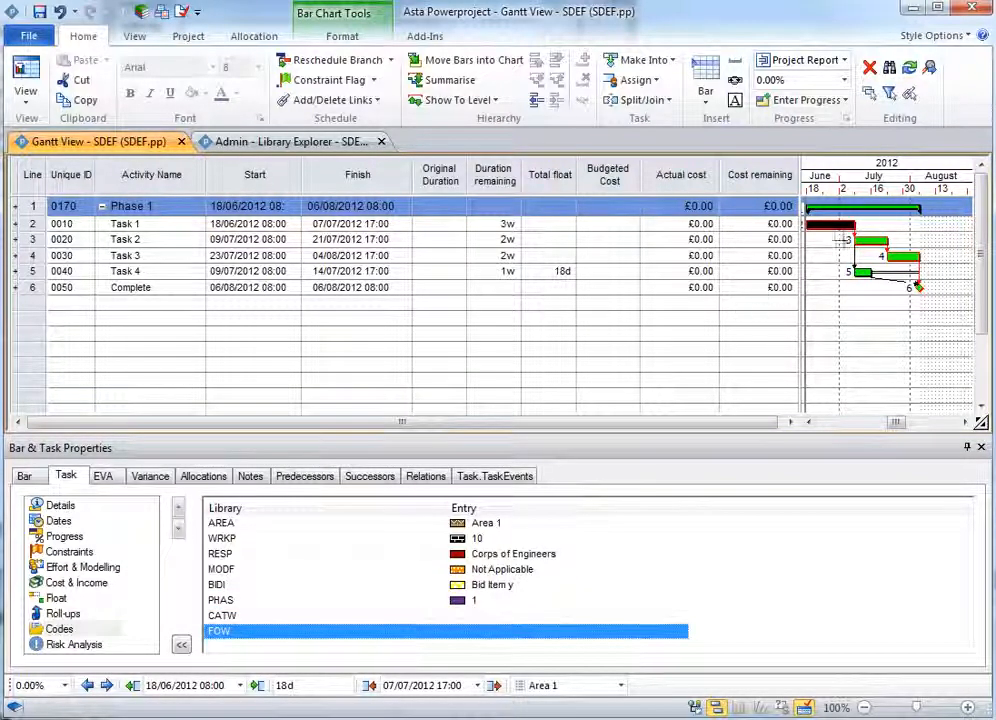
{"action": "left_click", "coordinate": [842, 241]}
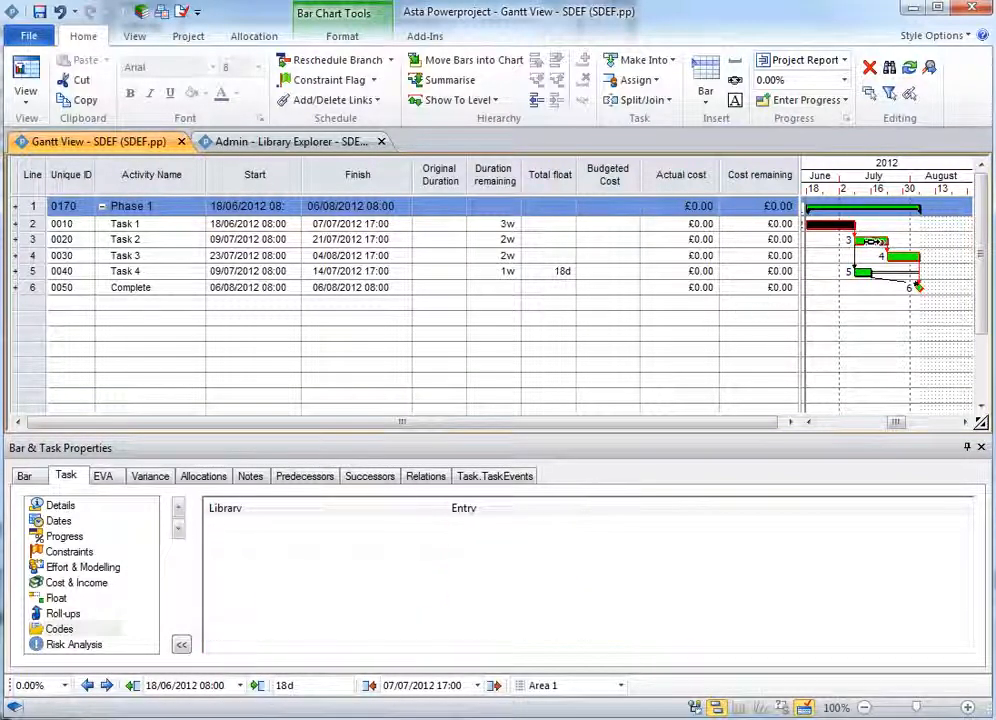
{"action": "left_click", "coordinate": [478, 524]}
{"action": "left_click", "coordinate": [858, 334]}
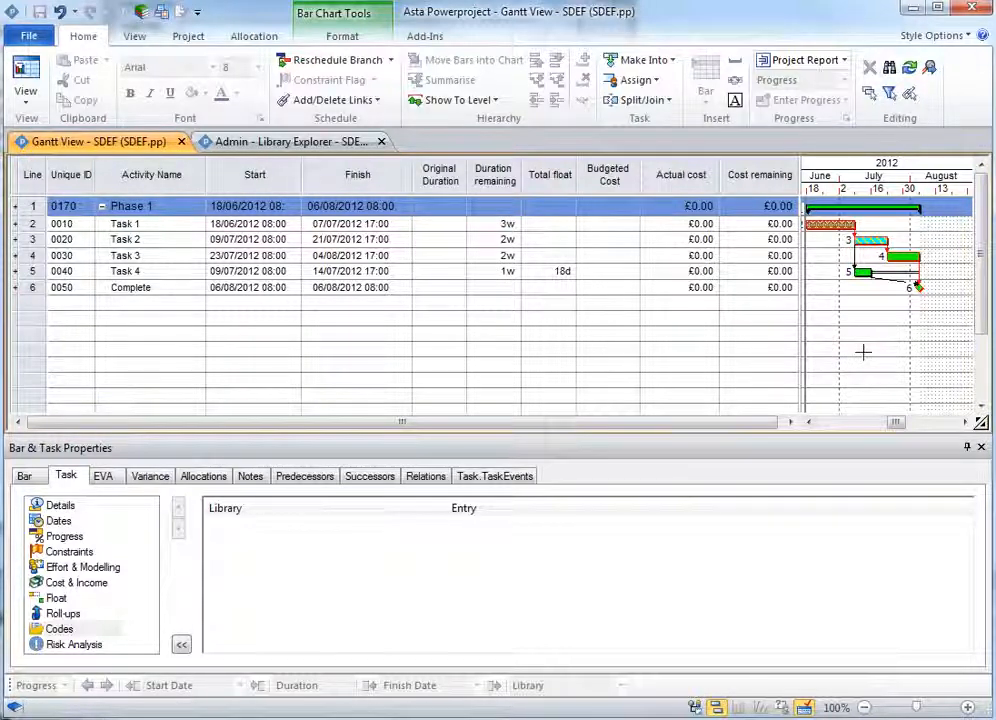
- Assign the permanent resource Sub Contractor Costs to Task 1
{"action": "right_click", "coordinate": [829, 224]}
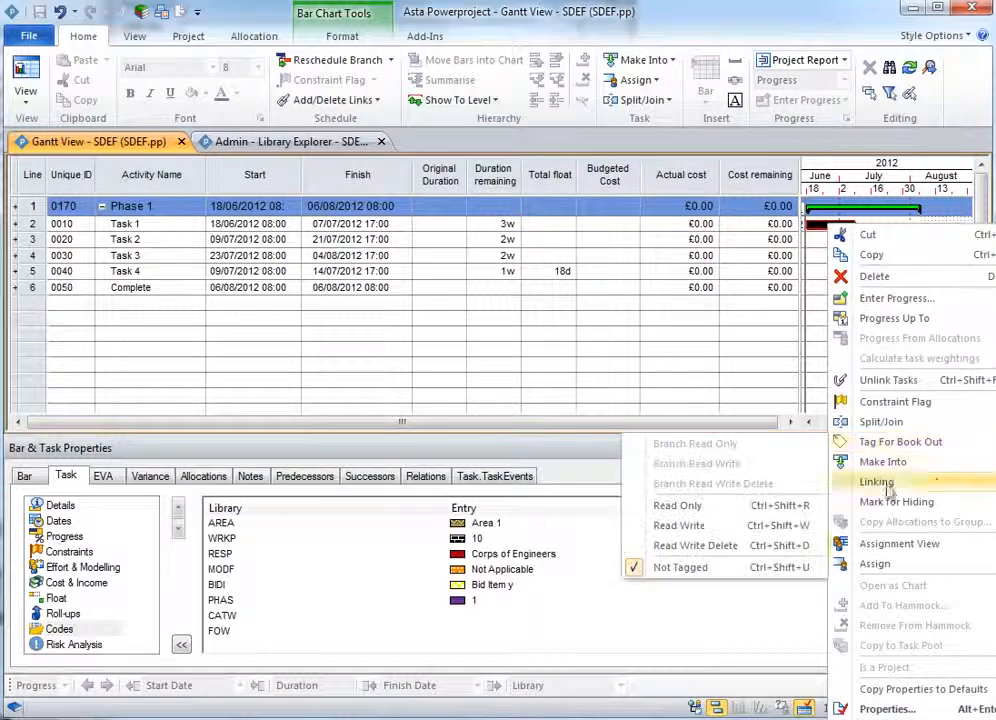
{"action": "mouse_move", "coordinate": [891, 567]}
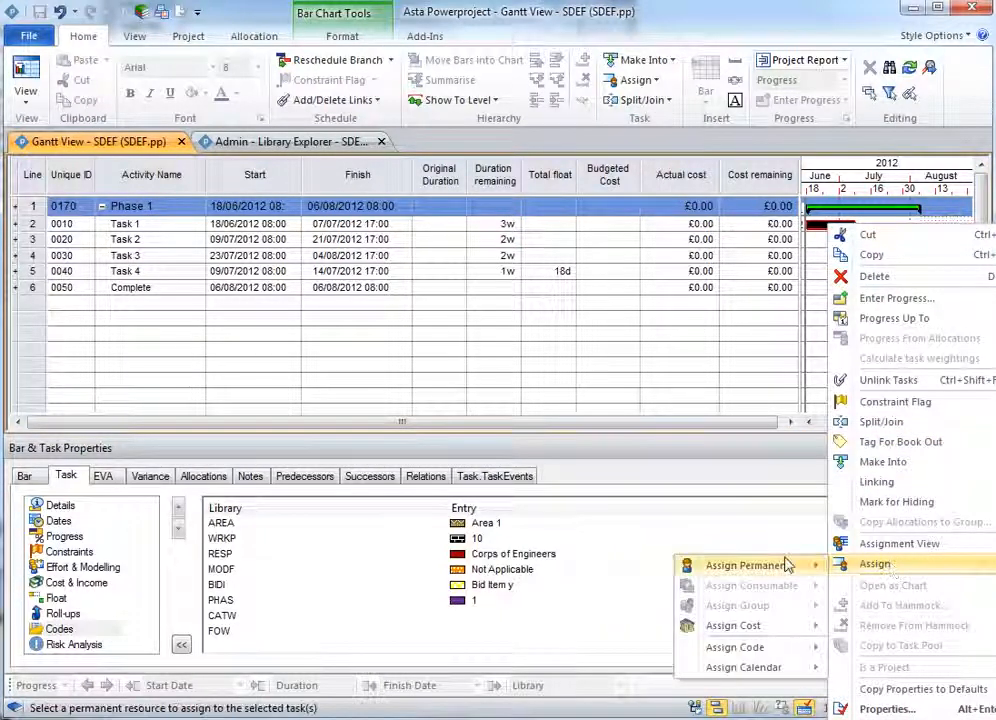
{"action": "mouse_move", "coordinate": [752, 566]}
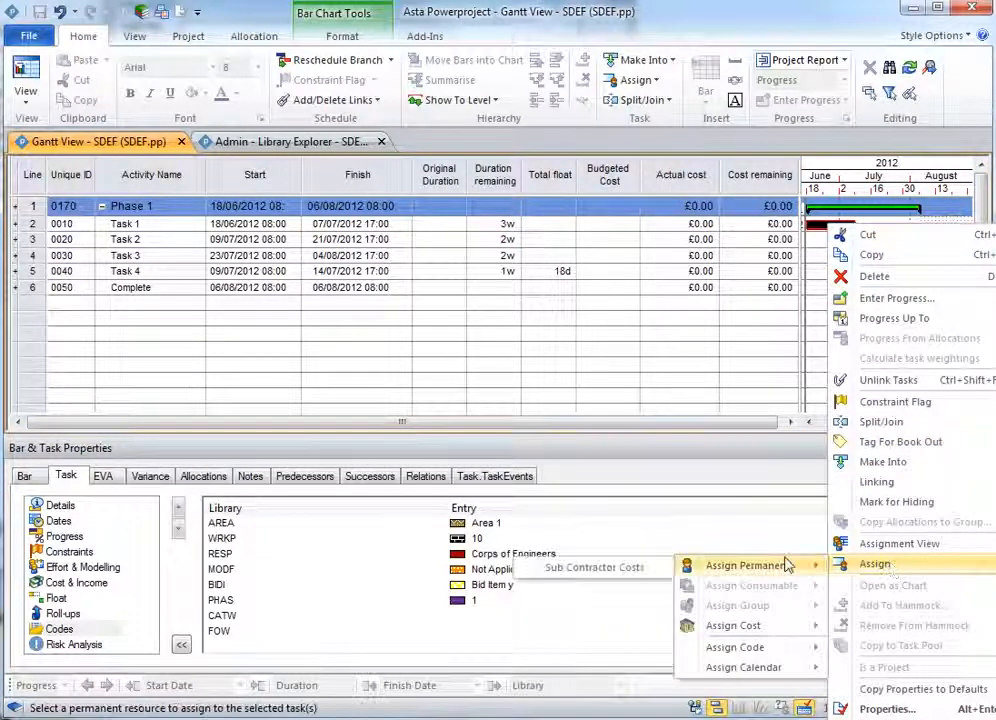
{"action": "left_click", "coordinate": [620, 569]}
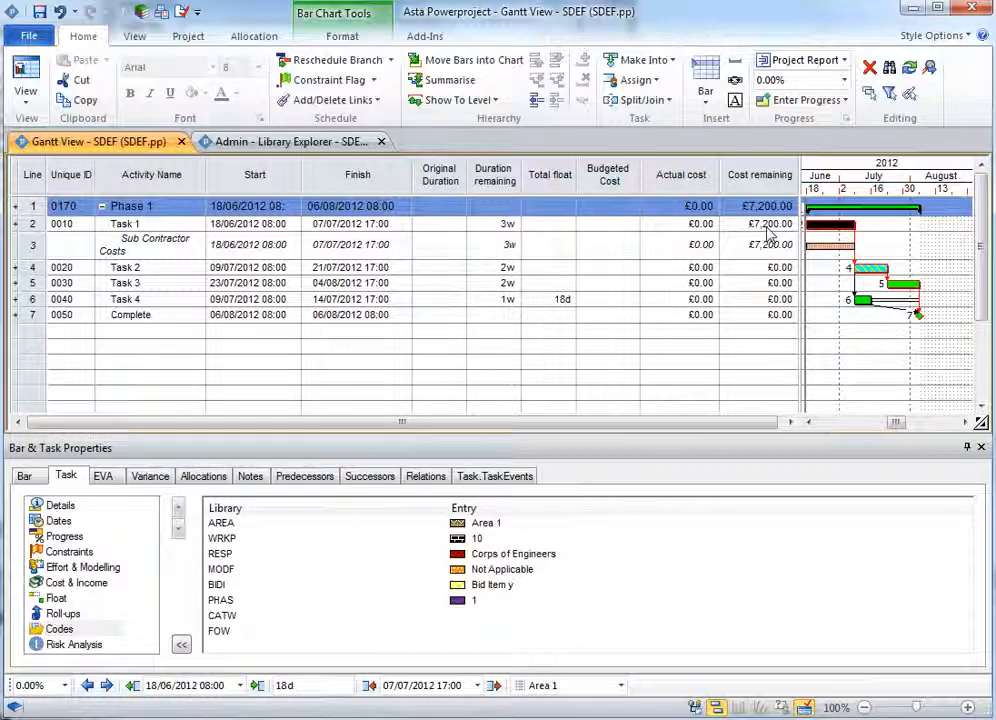
- Set the Sub Contractor Costs allocation on Task 1 to 2 in its allocation properties
{"action": "left_click", "coordinate": [902, 238]}
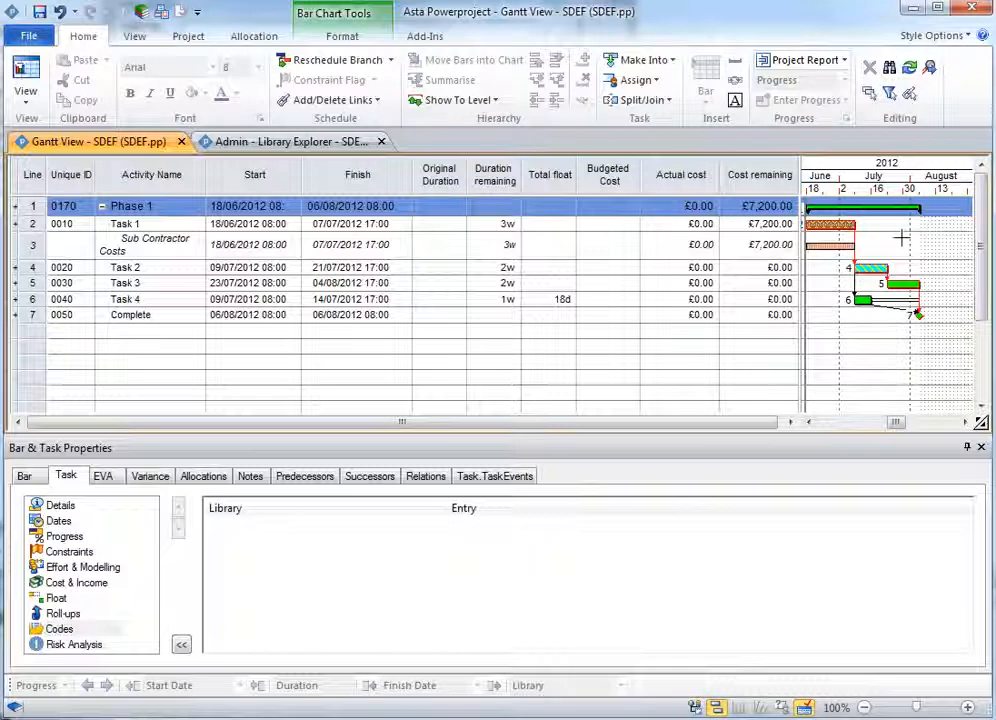
{"action": "left_click", "coordinate": [828, 250]}
{"action": "double_click", "coordinate": [828, 250]}
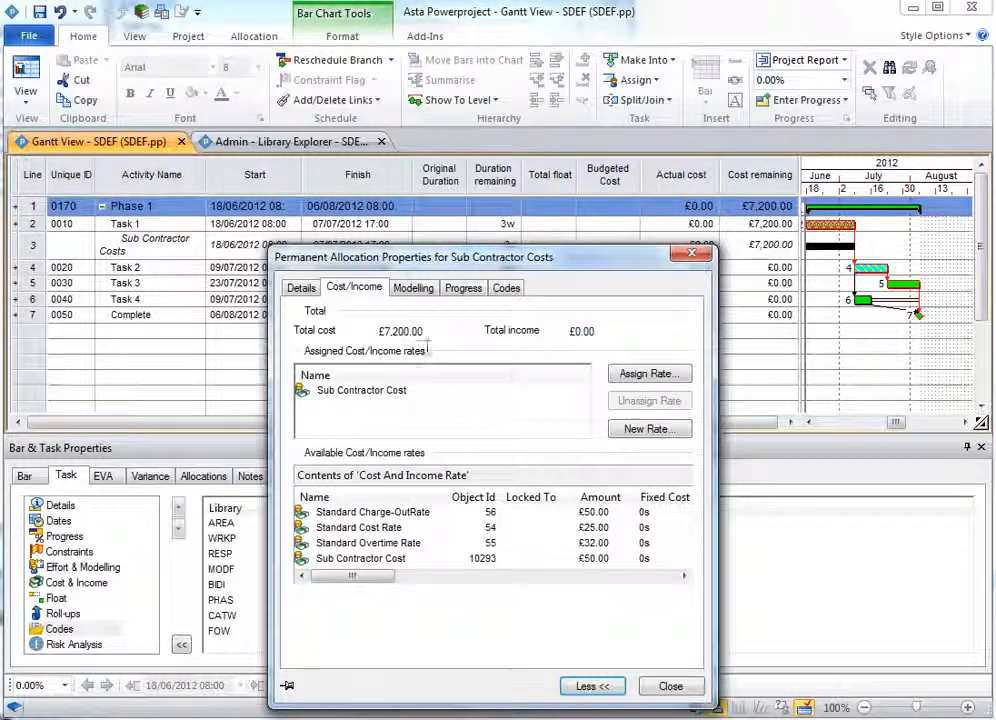
{"action": "left_click", "coordinate": [413, 287]}
{"action": "left_click_drag", "start_coordinate": [442, 447], "coordinate": [410, 448]}
{"action": "type", "text": "2"}
{"action": "key", "text": "Tab"}
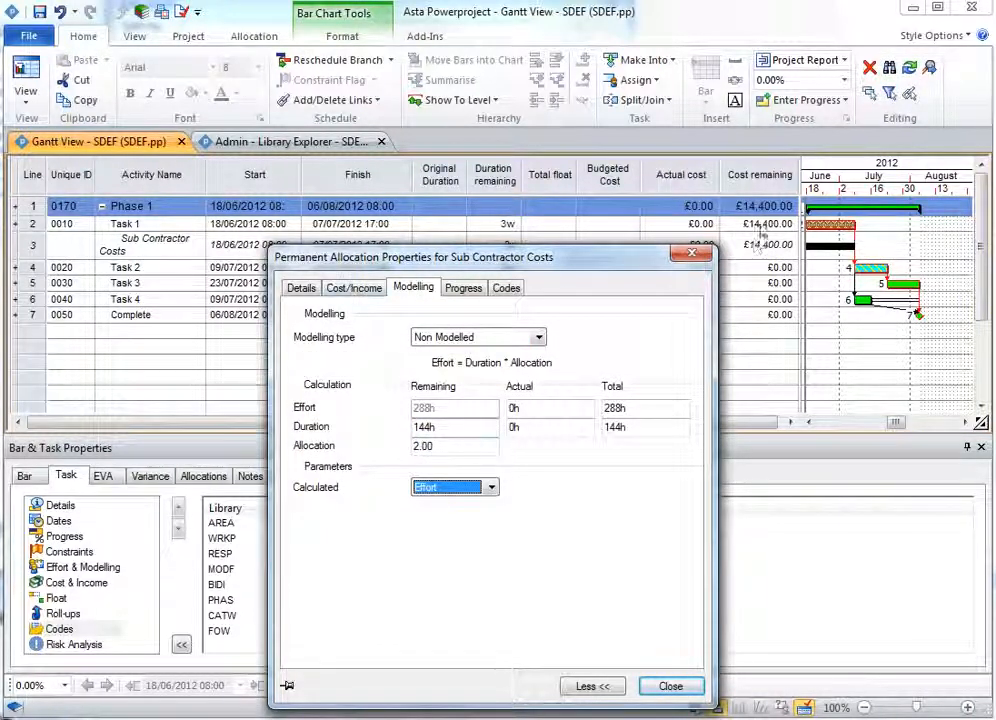
- Undo the allocation change and close the allocation properties
{"action": "left_click", "coordinate": [61, 13]}
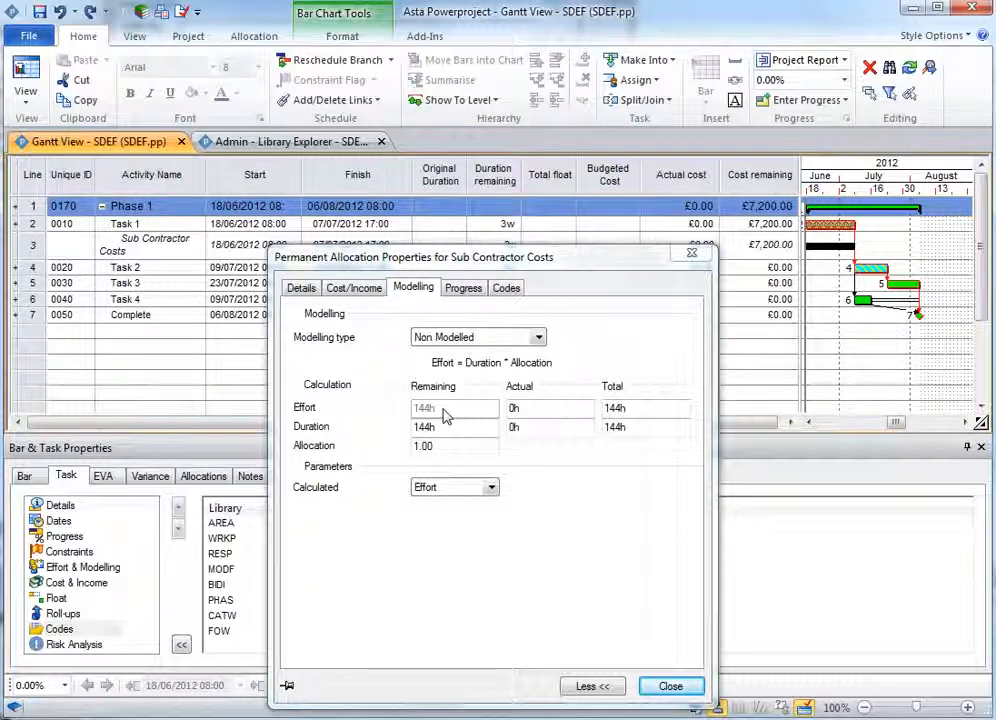
{"action": "left_click", "coordinate": [668, 686]}
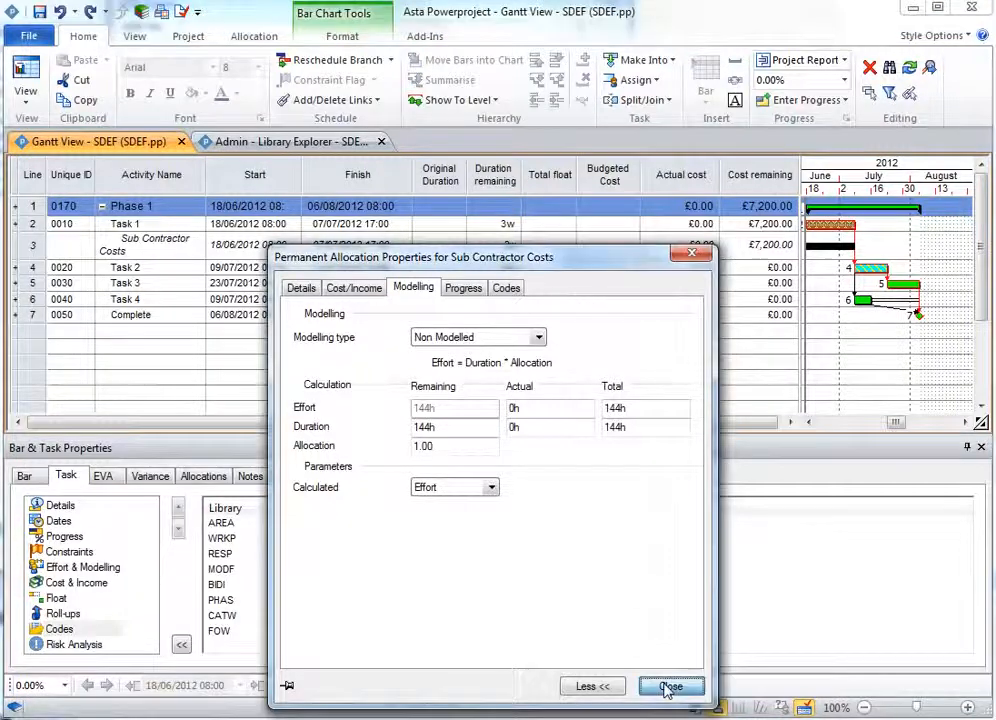
{"action": "left_click", "coordinate": [892, 367]}
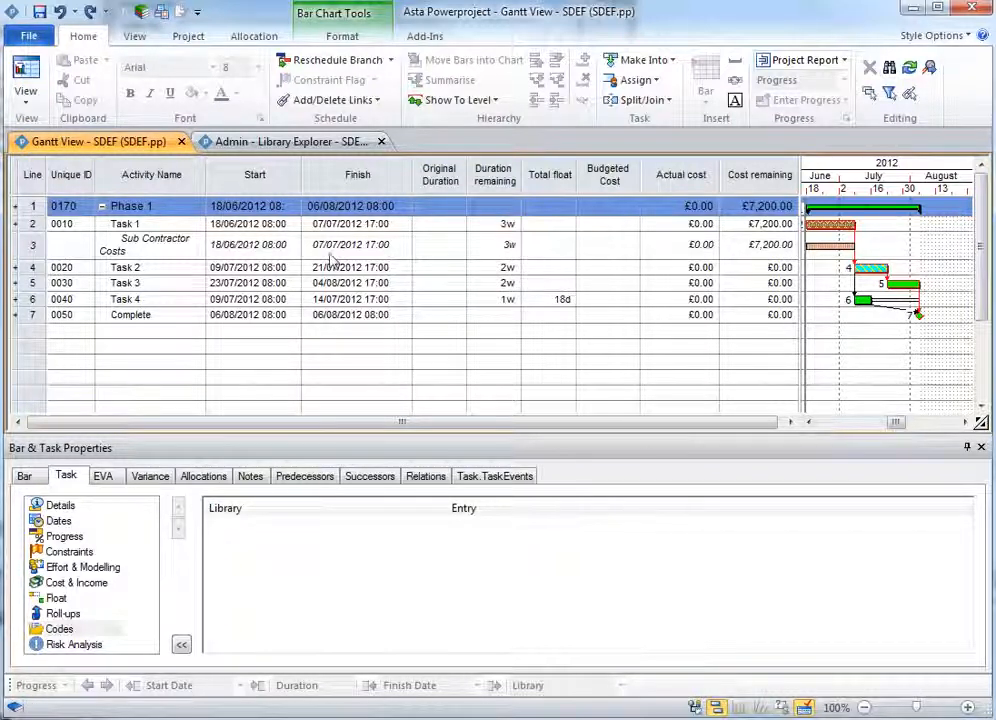
- Create a new baseline named Target in the Baseline Manager
{"action": "left_click", "coordinate": [188, 36]}
{"action": "left_click", "coordinate": [87, 90]}
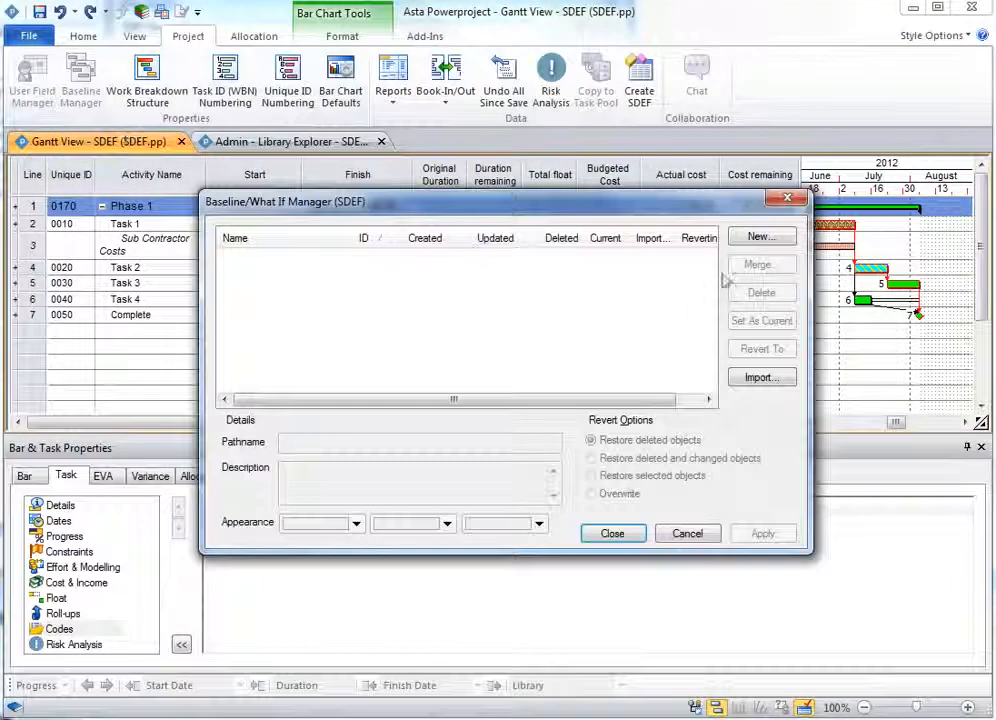
{"action": "left_click", "coordinate": [760, 235]}
{"action": "type", "text": "Tragel"}
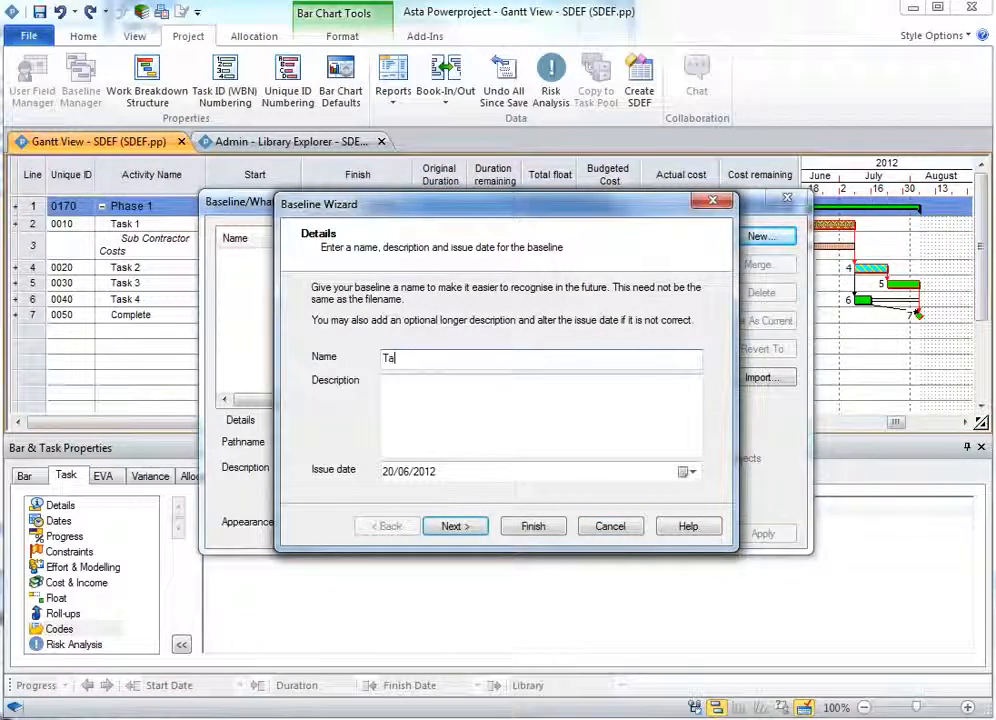
{"action": "type", "text": "t"}
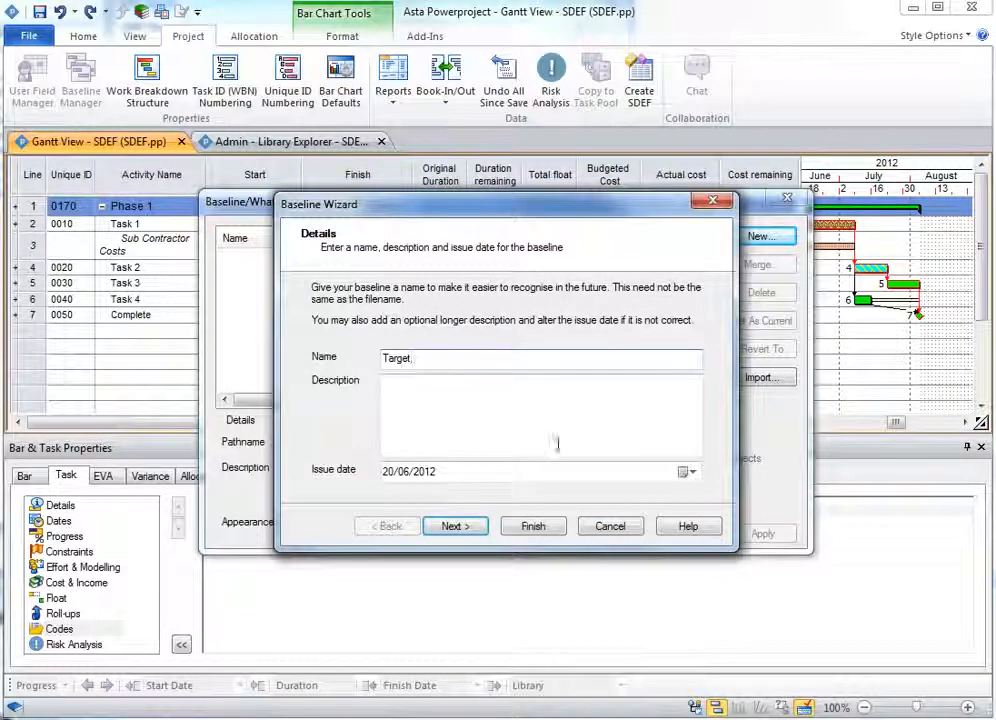
{"action": "left_click", "coordinate": [536, 528]}
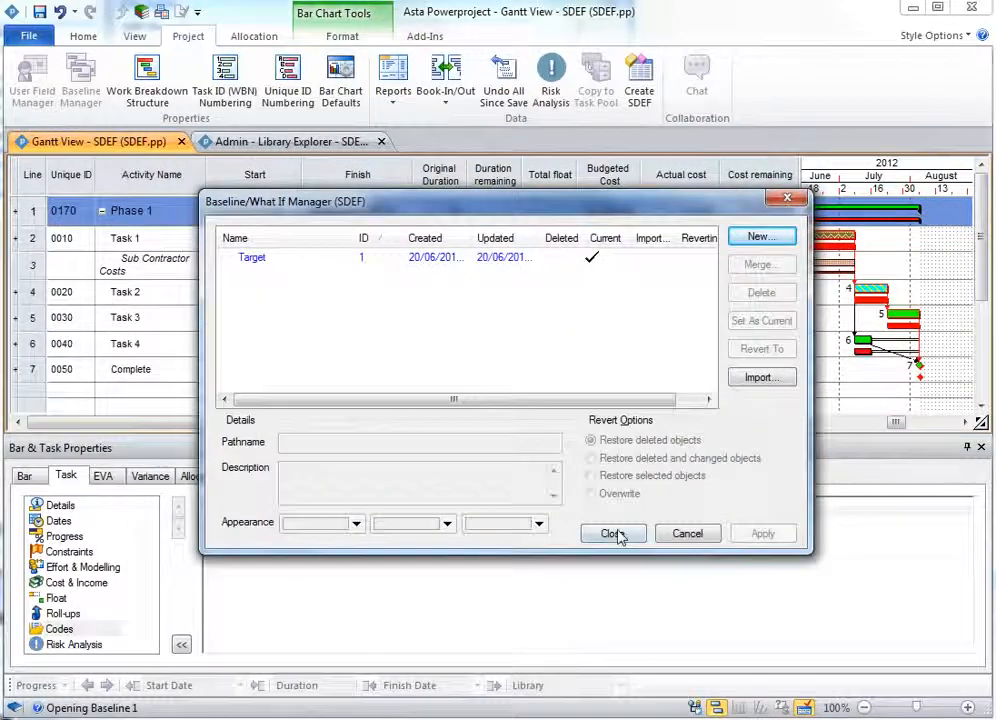
{"action": "left_click", "coordinate": [612, 534]}
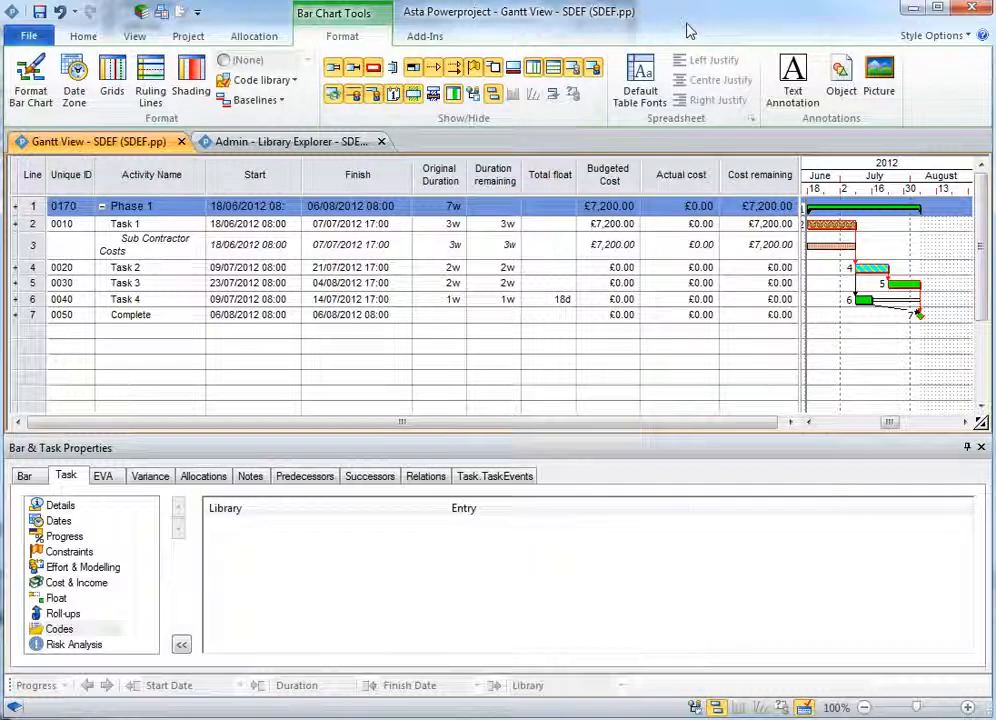
- Start Create SDEF and confirm that the project has been rescheduled
{"action": "left_click", "coordinate": [187, 37]}
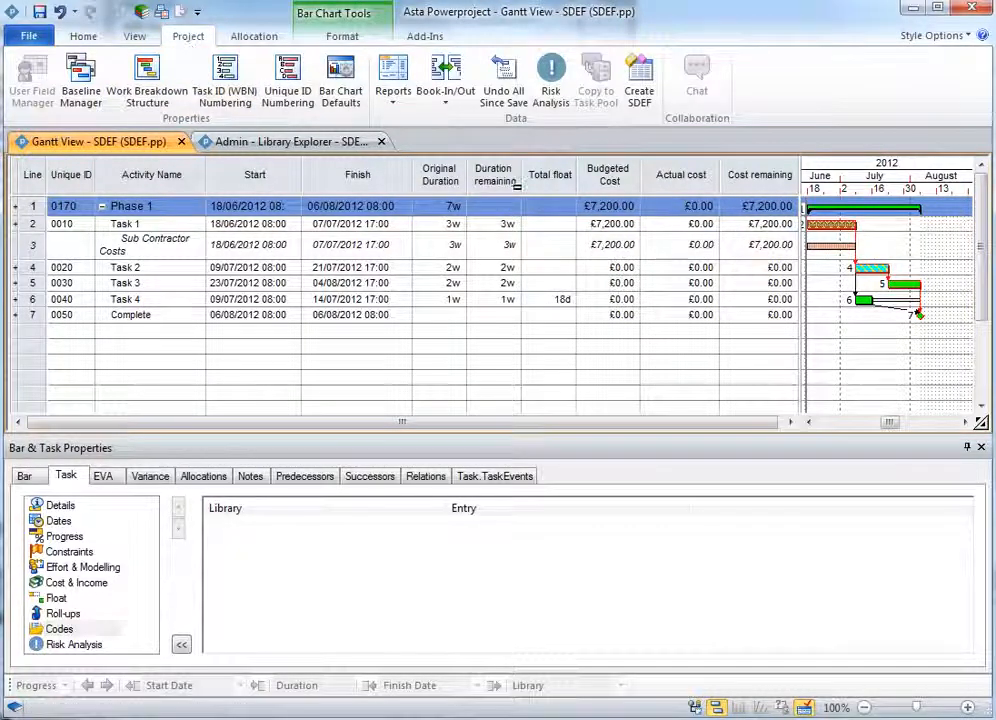
{"action": "left_click", "coordinate": [640, 82]}
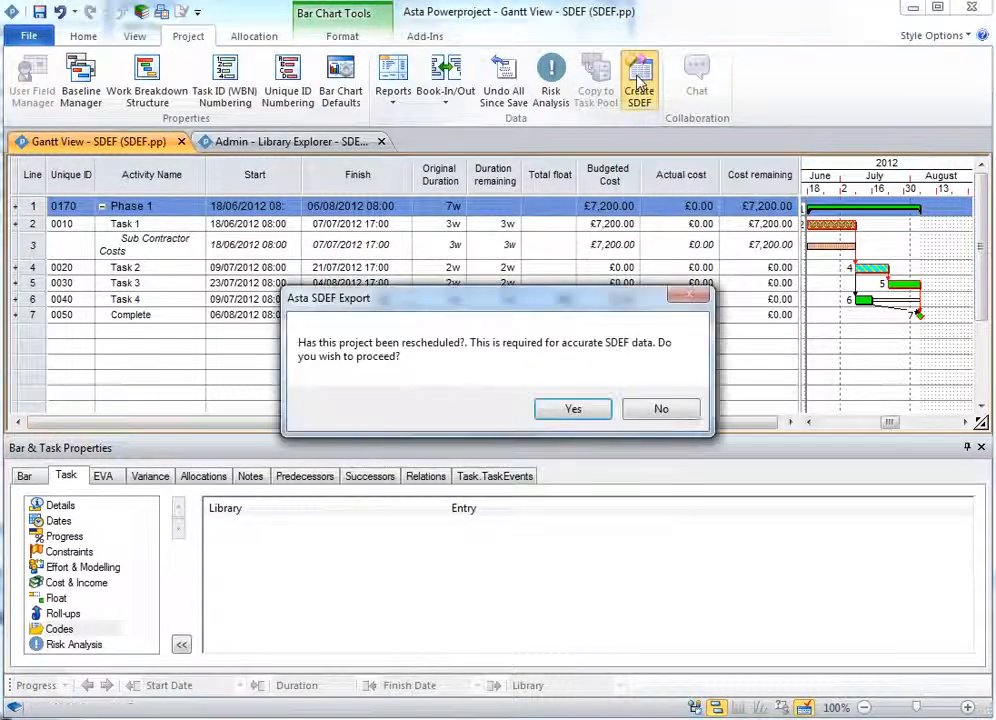
{"action": "left_click_drag", "start_coordinate": [407, 300], "coordinate": [418, 360]}
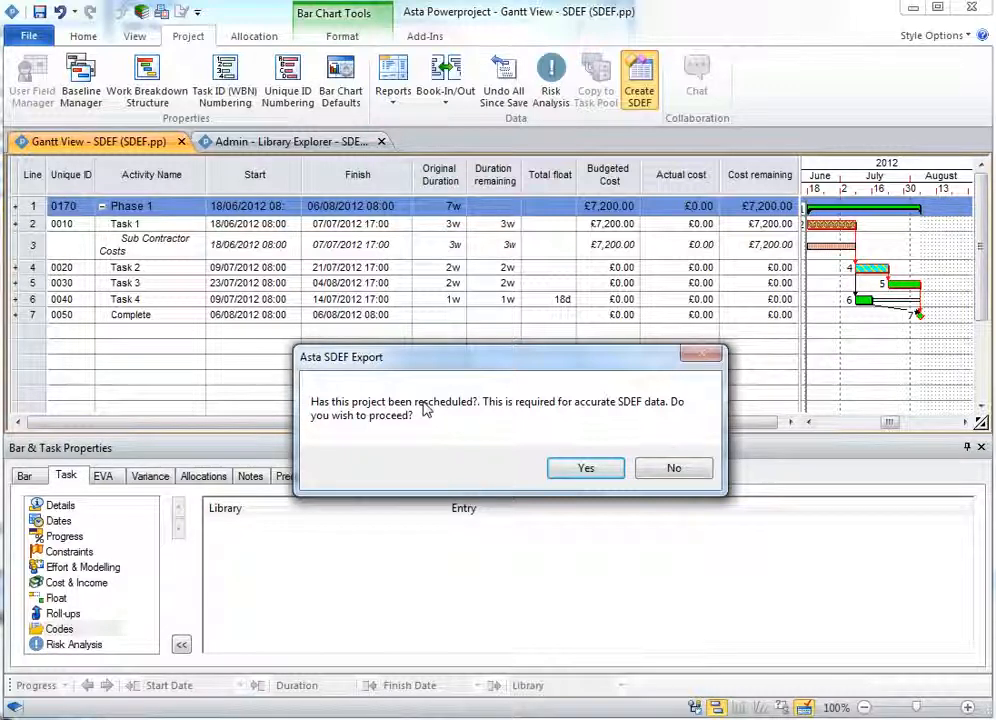
{"action": "left_click", "coordinate": [587, 472]}
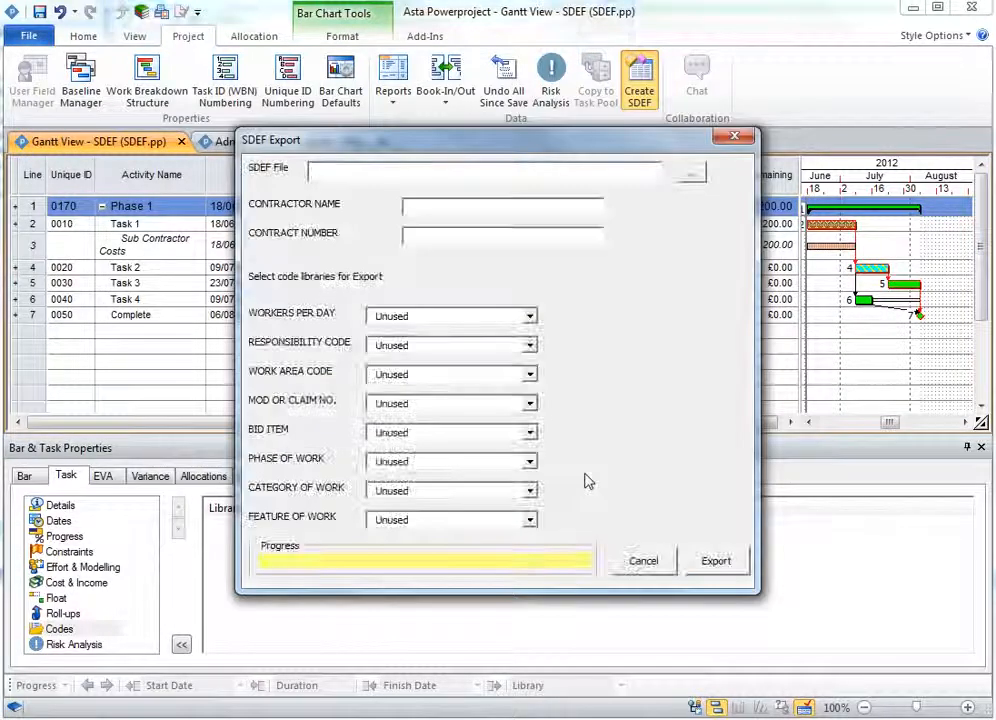
- Set the SDEF export file location to the SDEF Samples folder with the file name Export 1
{"action": "left_click", "coordinate": [691, 176]}
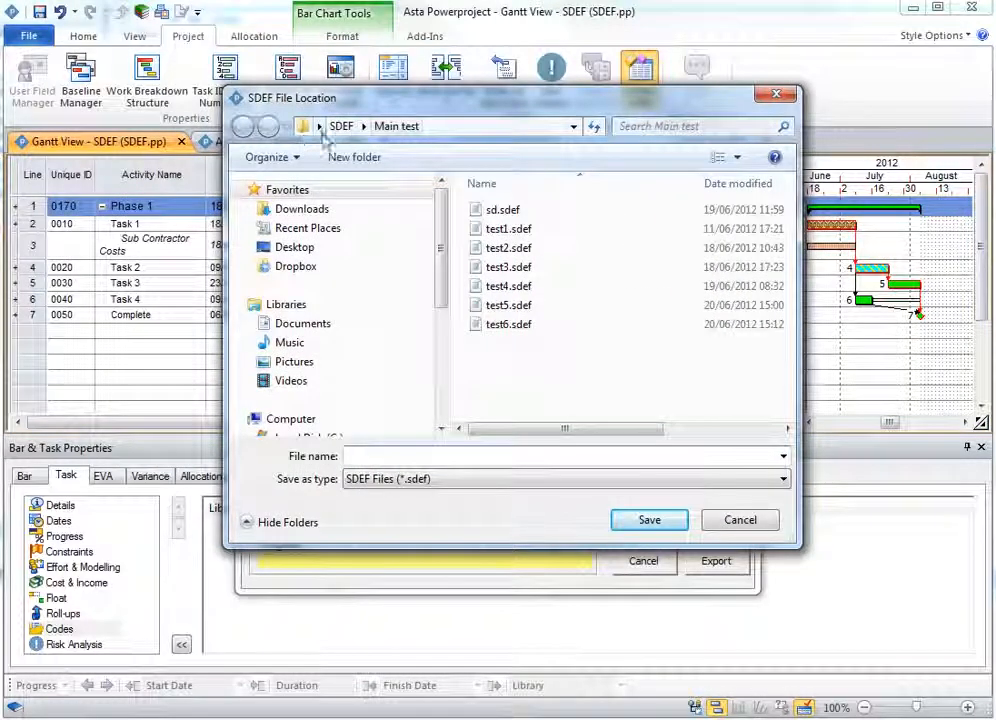
{"action": "left_click", "coordinate": [343, 127]}
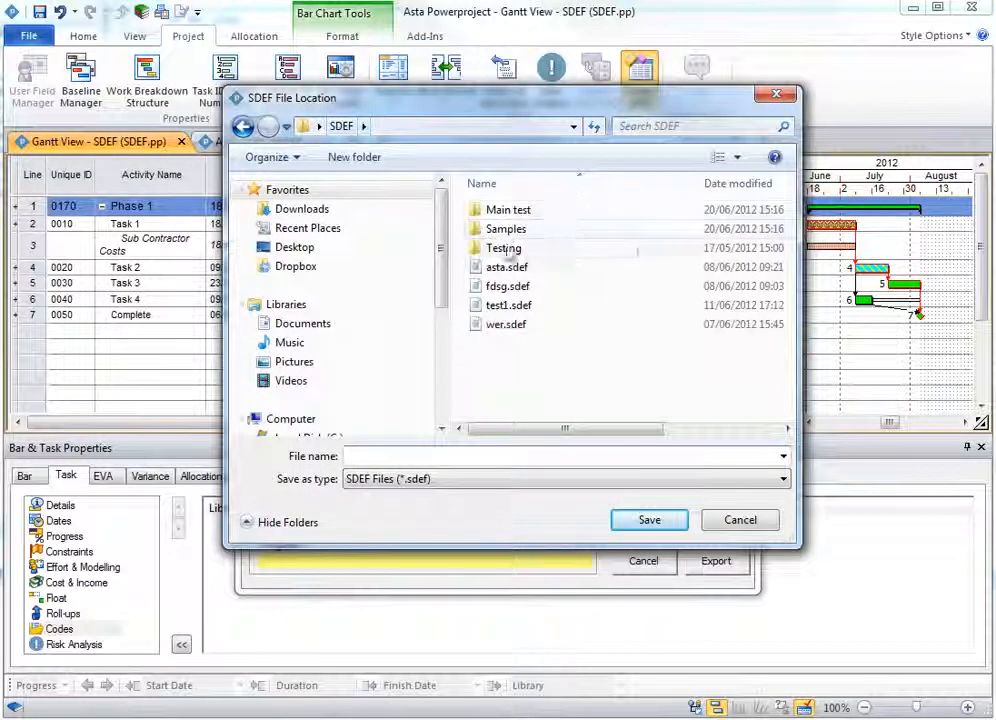
{"action": "double_click", "coordinate": [507, 230]}
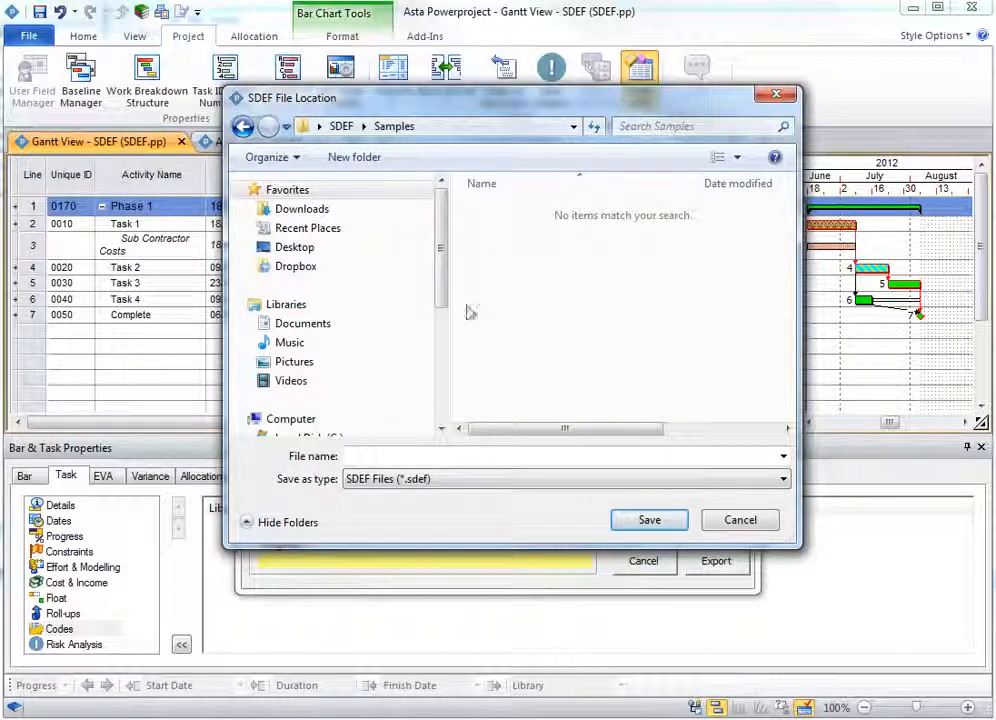
{"action": "left_click", "coordinate": [412, 456]}
{"action": "type", "text": "Export 1"}
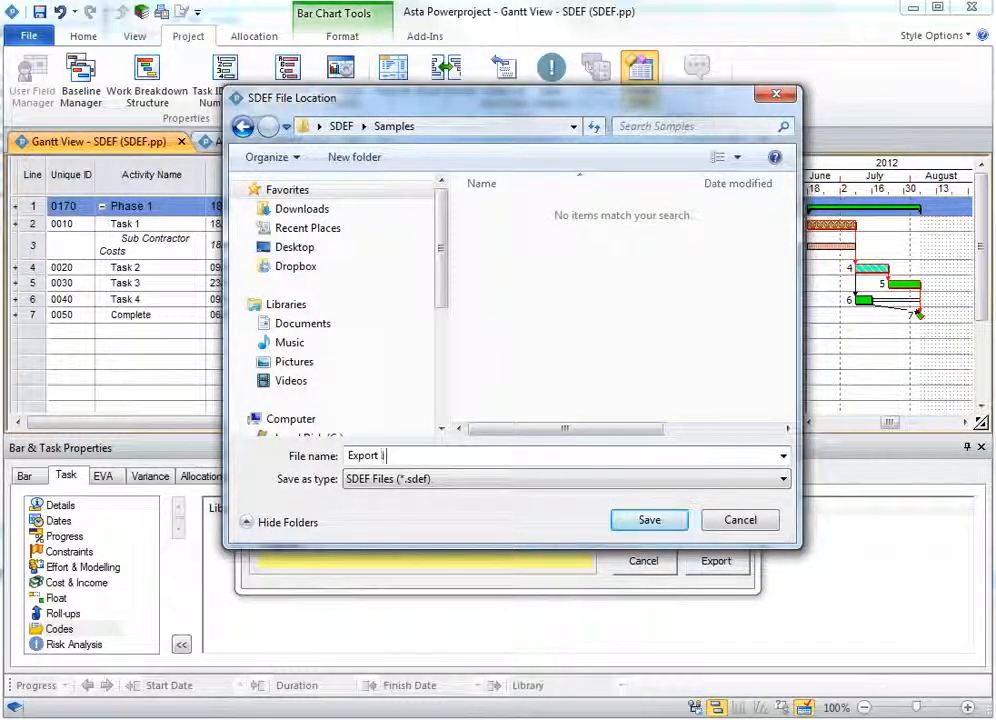
{"action": "left_click", "coordinate": [667, 524]}
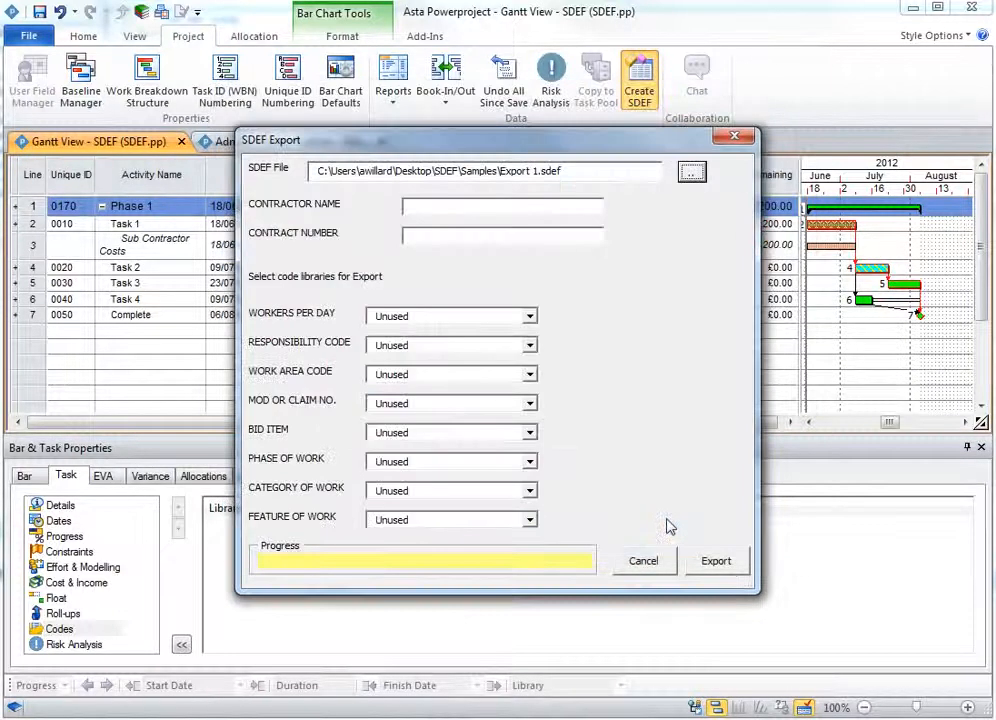
- Map Workers Per Day to WRKP, Responsibility Code to RESP and Work Area Code to AREA
{"action": "left_click", "coordinate": [465, 209]}
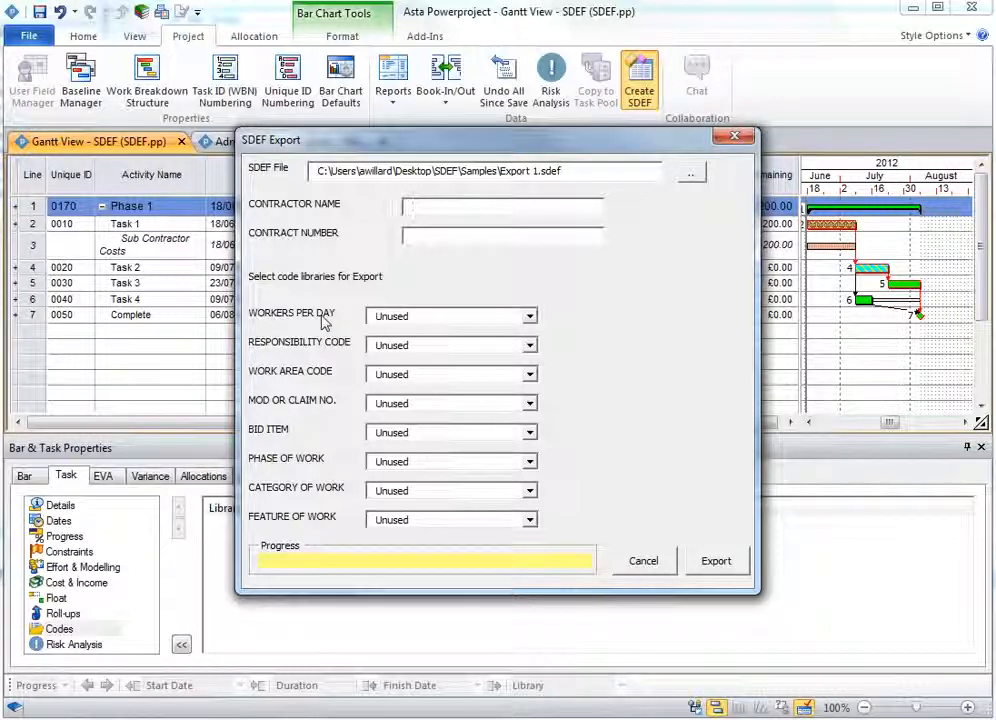
{"action": "left_click", "coordinate": [421, 317]}
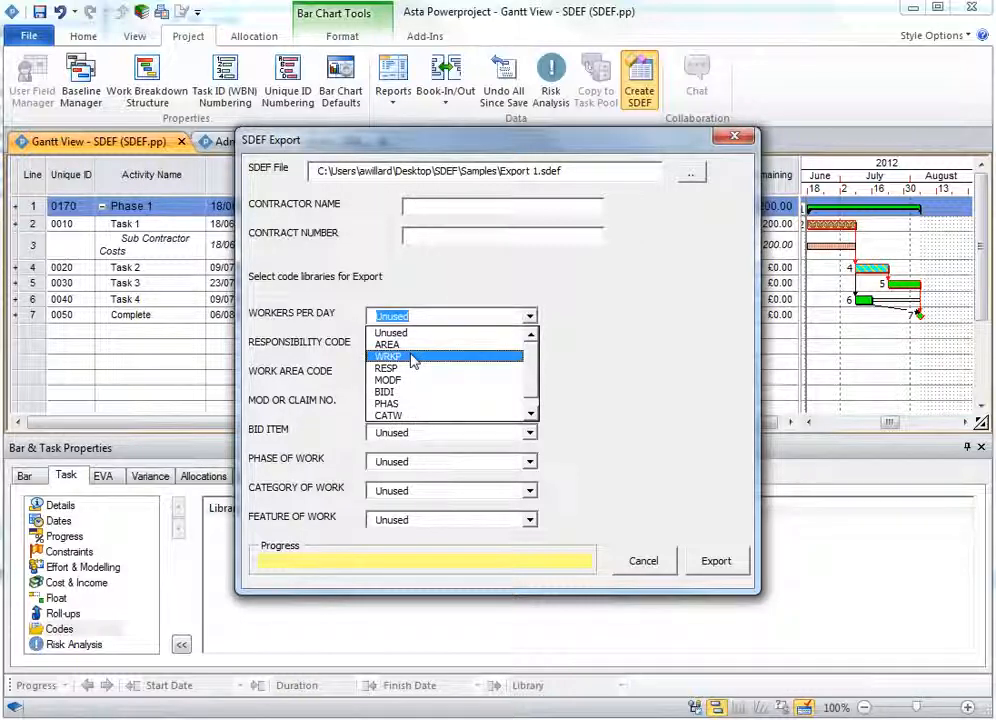
{"action": "left_click", "coordinate": [413, 358]}
{"action": "left_click", "coordinate": [412, 347]}
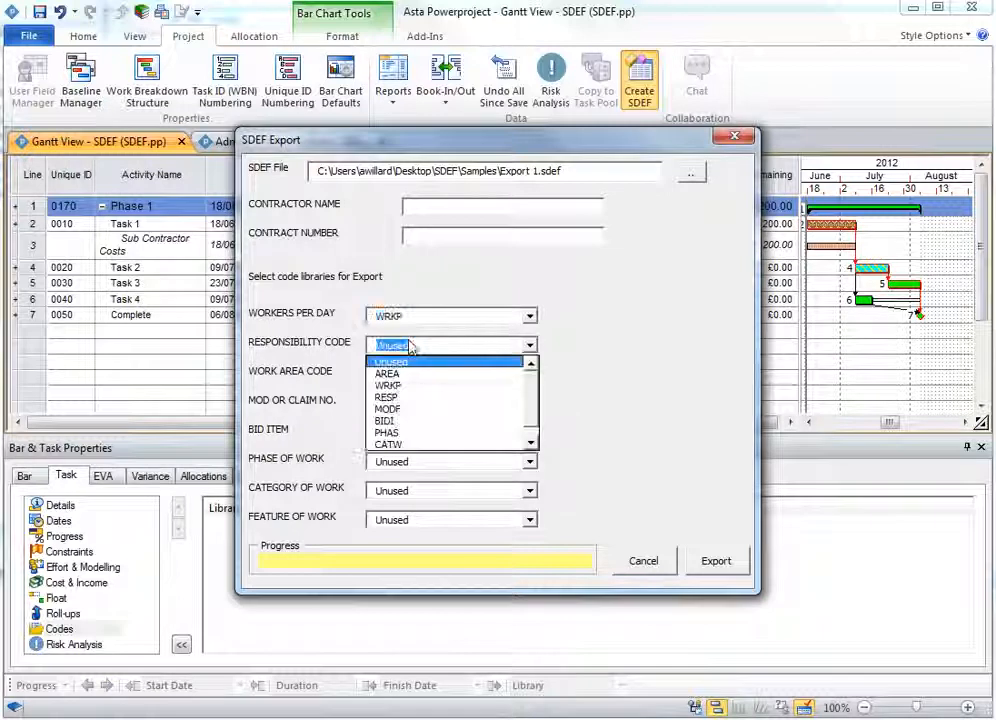
{"action": "left_click", "coordinate": [409, 397]}
{"action": "left_click", "coordinate": [409, 376]}
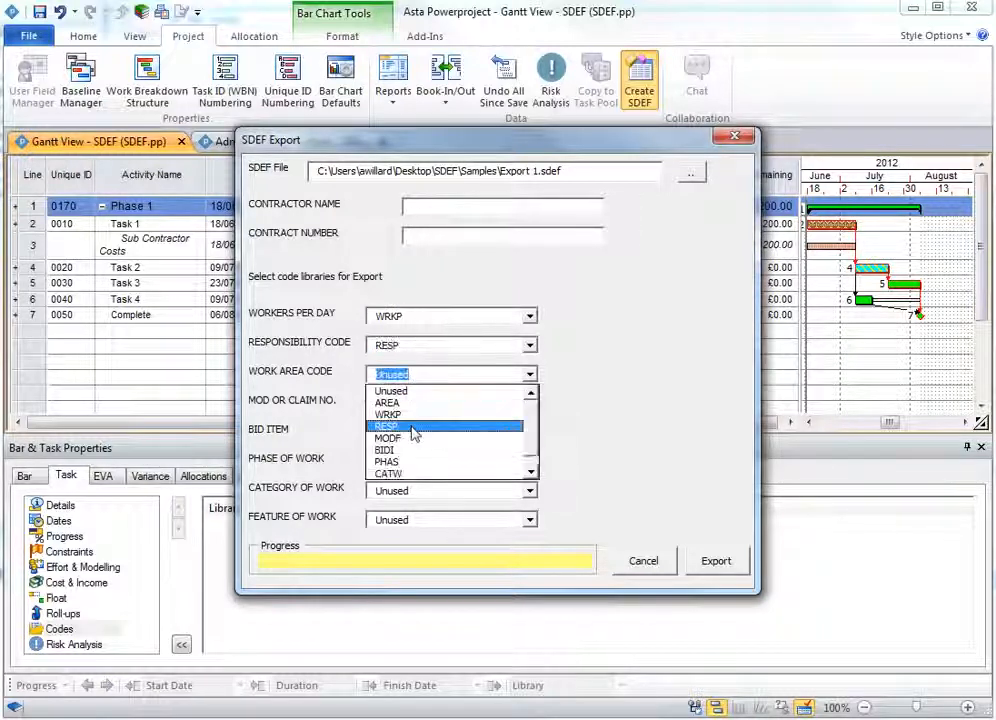
{"action": "left_click", "coordinate": [413, 404]}
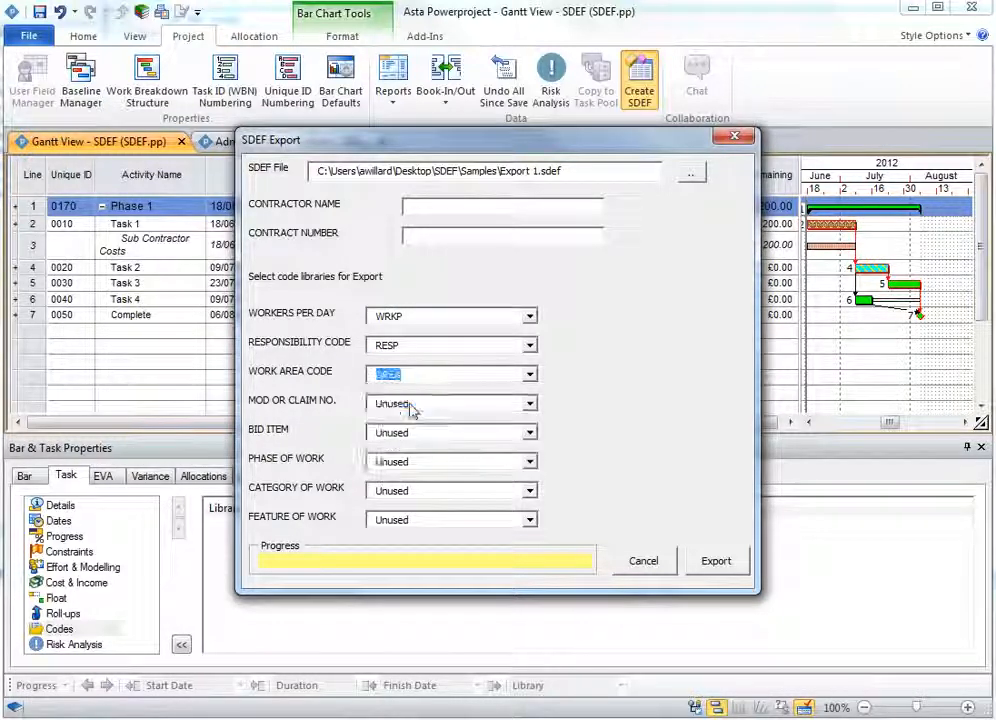
- Map Mod or Claim No. to MODF, Bid Item to BIDI, Phase to PHAS, Category to CATW and Feature of Work to FOW
{"action": "left_click", "coordinate": [412, 404]}
{"action": "left_click", "coordinate": [409, 464]}
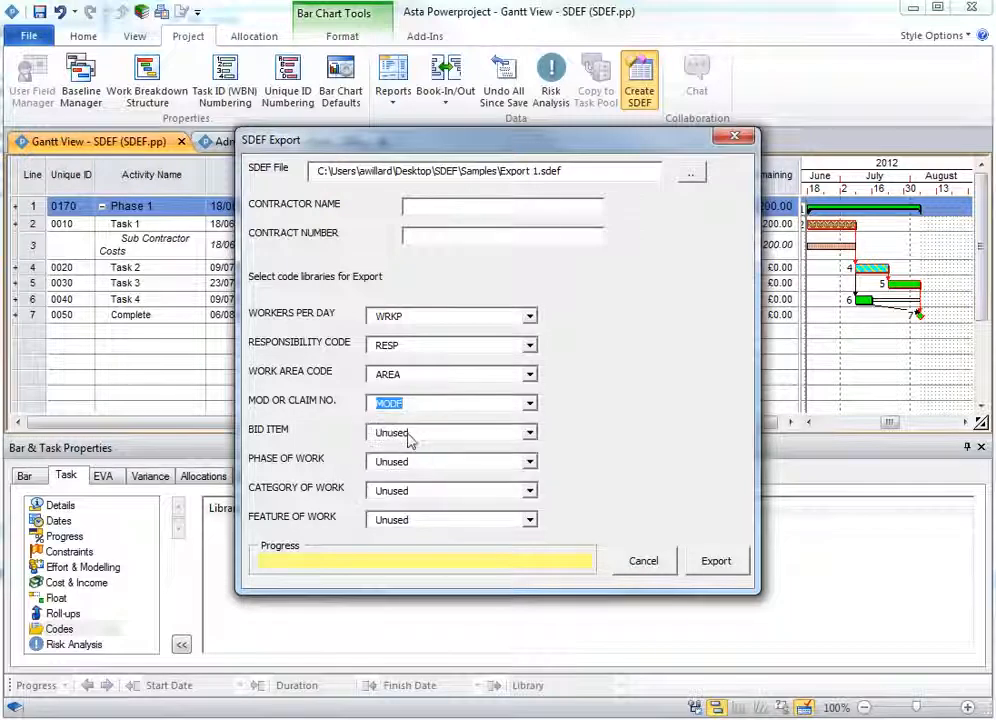
{"action": "left_click", "coordinate": [409, 433]}
{"action": "left_click", "coordinate": [420, 504]}
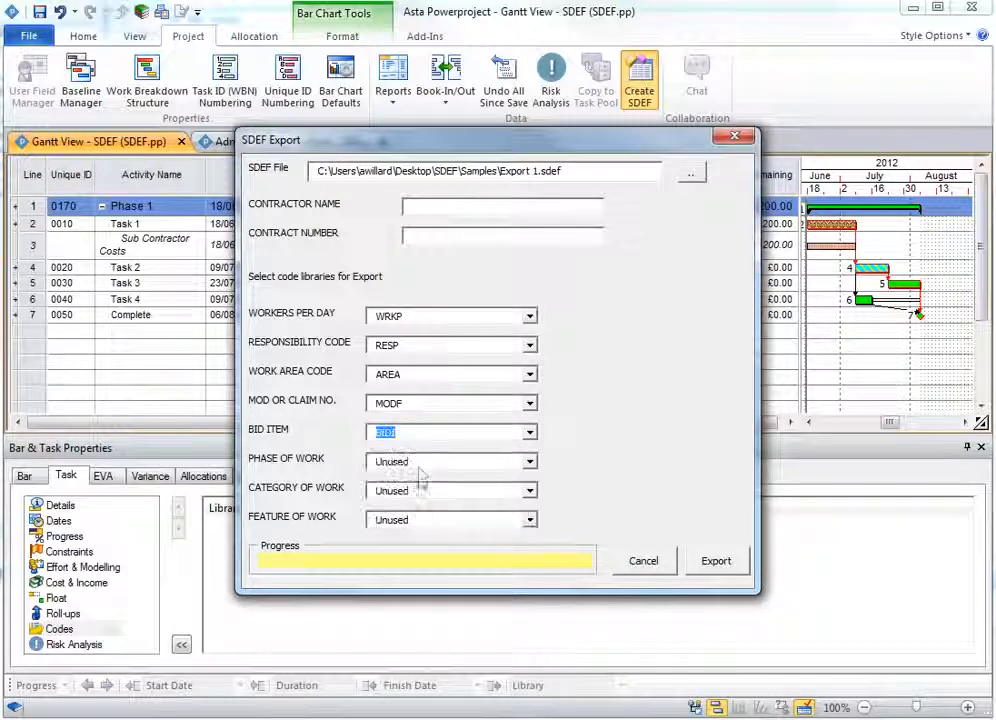
{"action": "left_click", "coordinate": [420, 463]}
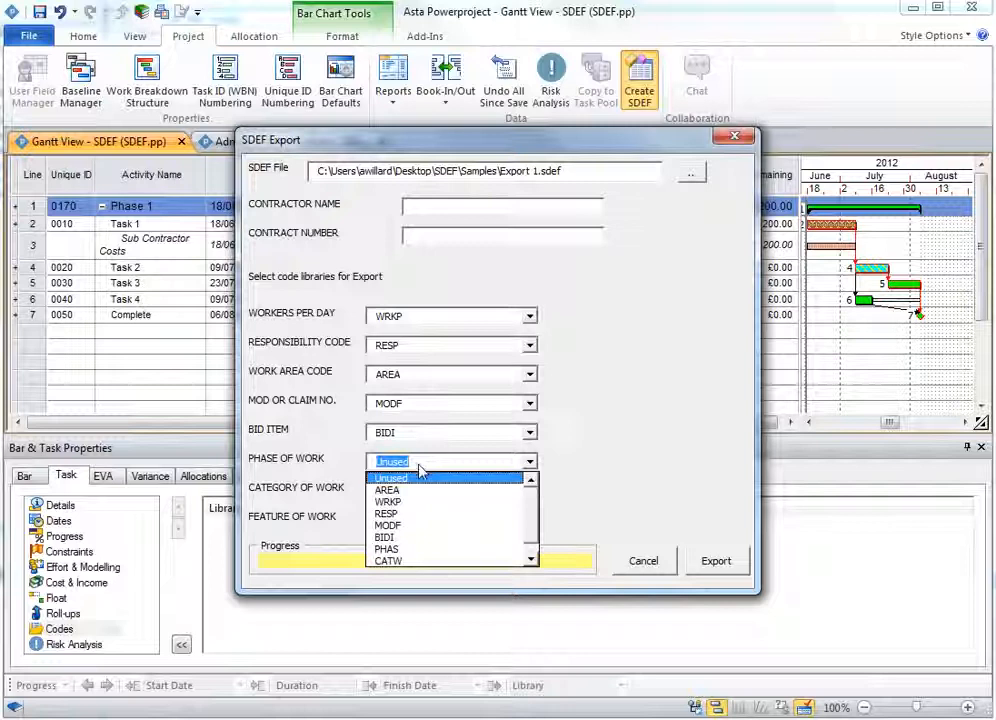
{"action": "left_click", "coordinate": [436, 549]}
{"action": "left_click", "coordinate": [420, 490]}
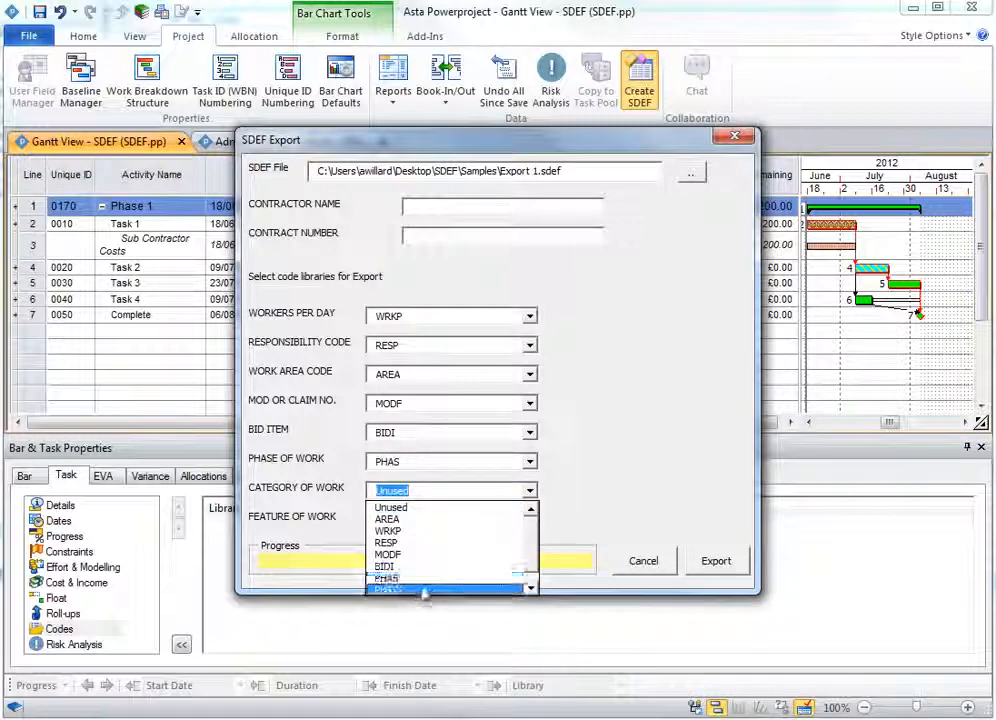
{"action": "left_click", "coordinate": [420, 590]}
{"action": "left_click", "coordinate": [418, 520]}
{"action": "scroll", "coordinate": [530, 570], "scroll_direction": "down", "scroll_amount": 1}
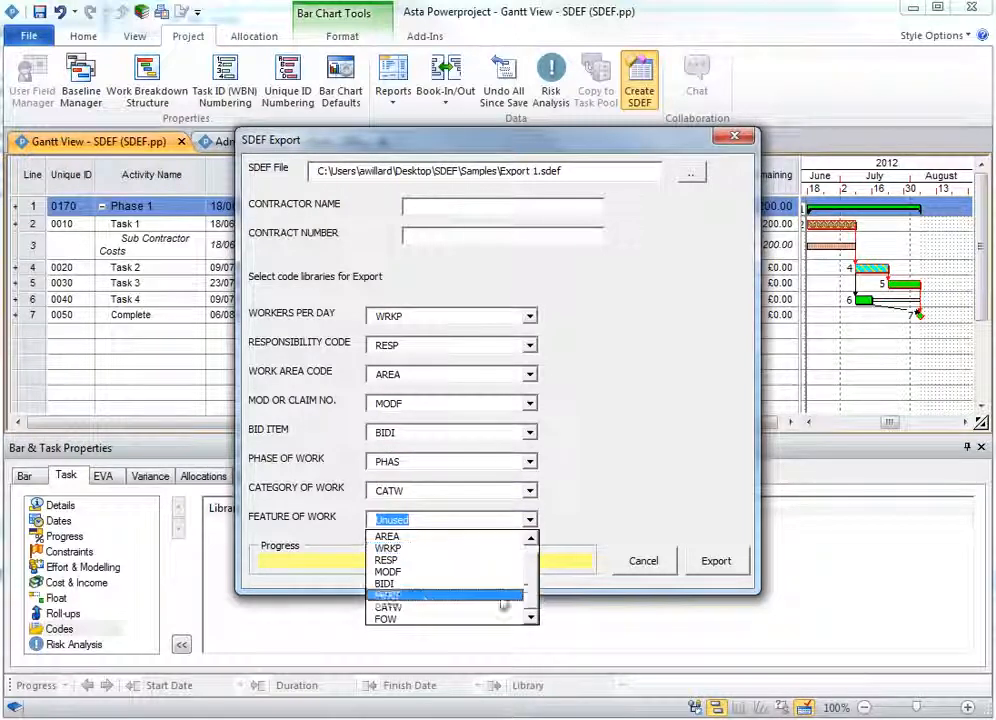
{"action": "left_click", "coordinate": [418, 620]}
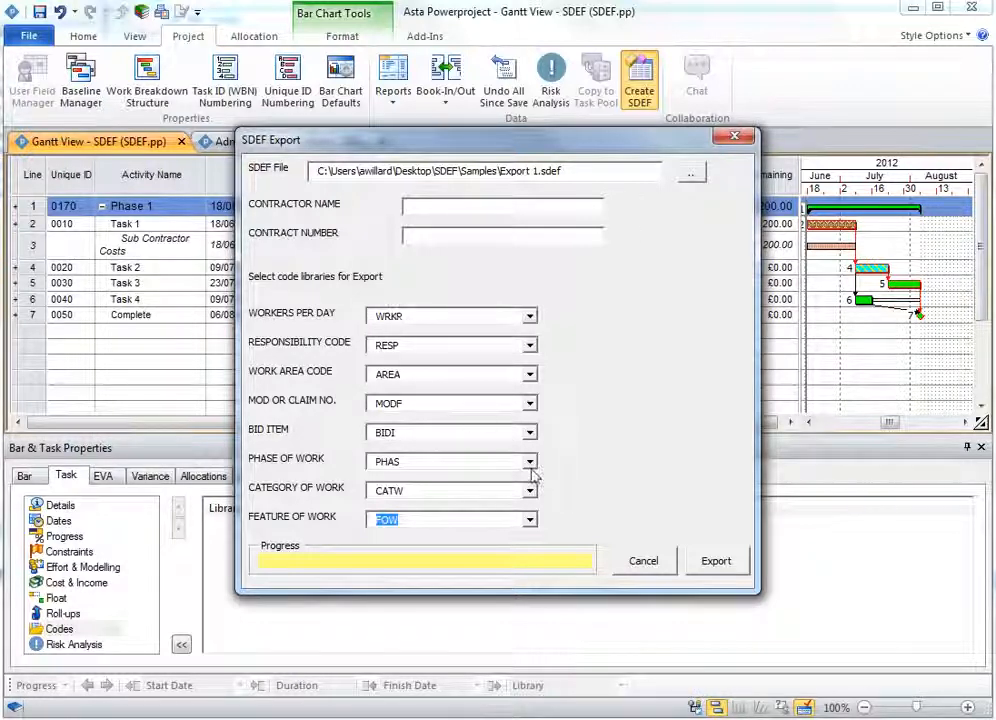
- Export the SDEF file and close the export log
{"action": "left_click", "coordinate": [724, 563]}
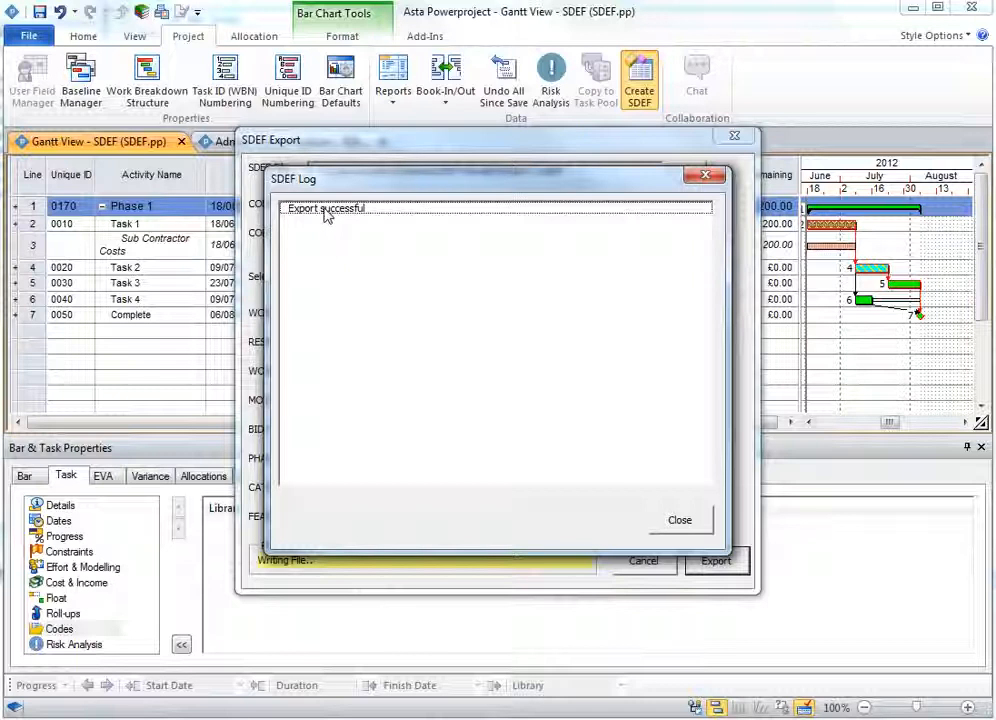
{"action": "left_click", "coordinate": [678, 520]}
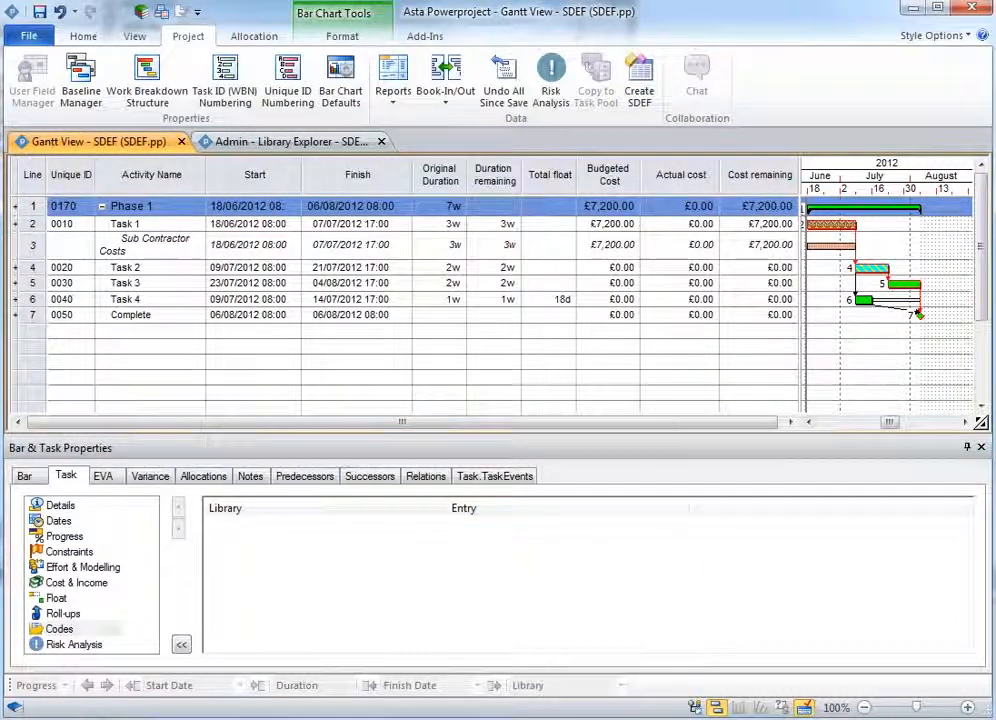
- Launch Notepad and open Export 1.sdef from the SDEF Samples folder, showing all file types
{"action": "key", "text": "super"}
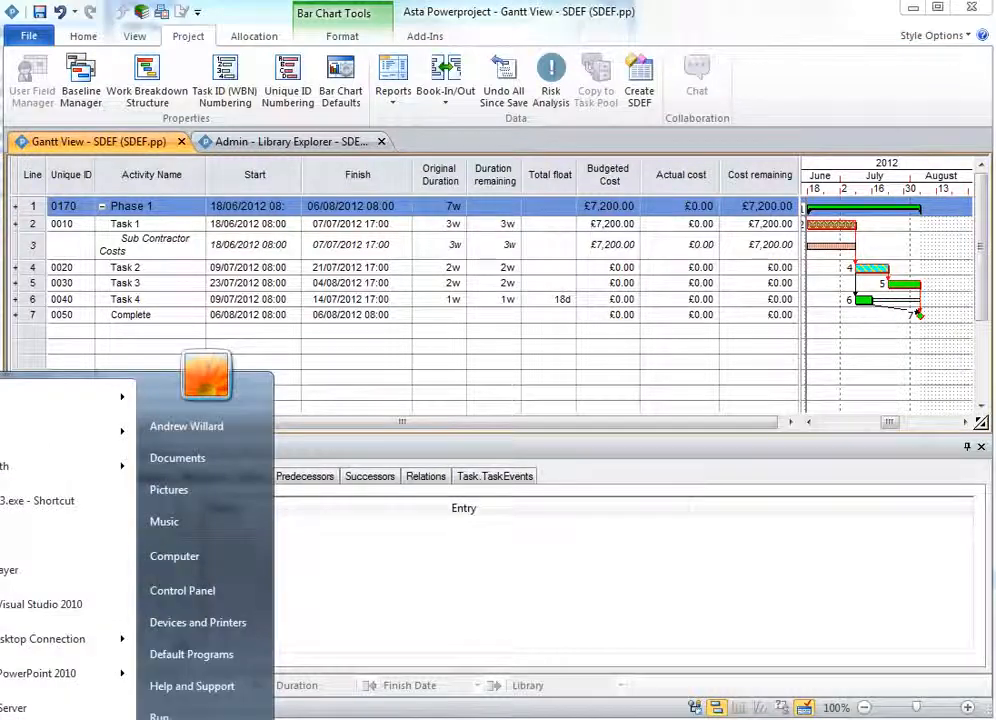
{"action": "type", "text": "note"}
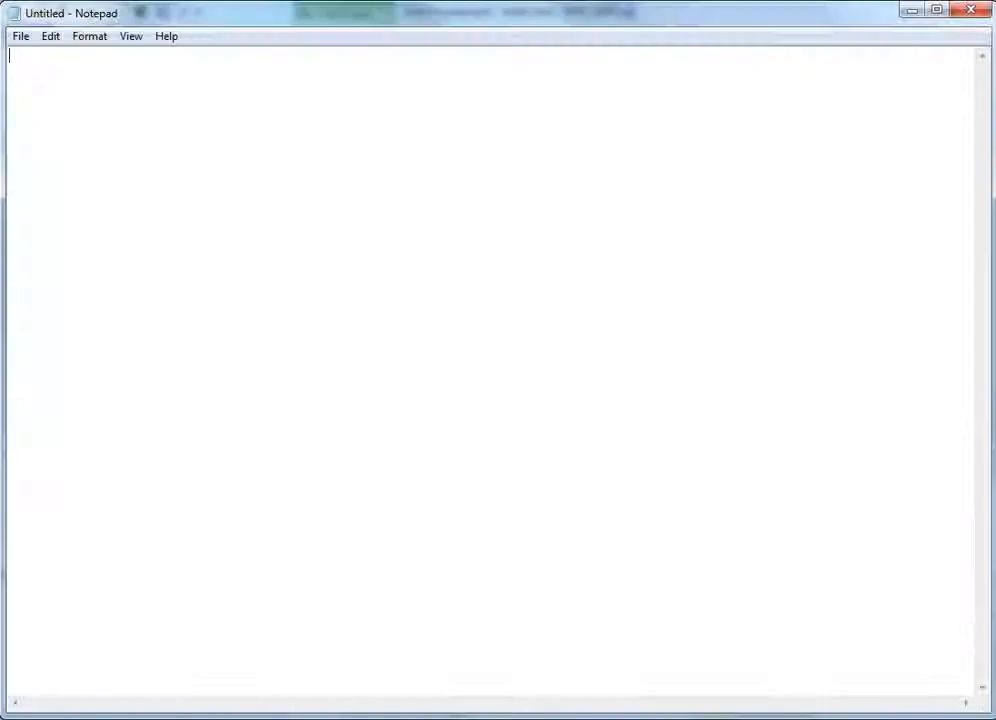
{"action": "left_click", "coordinate": [20, 37]}
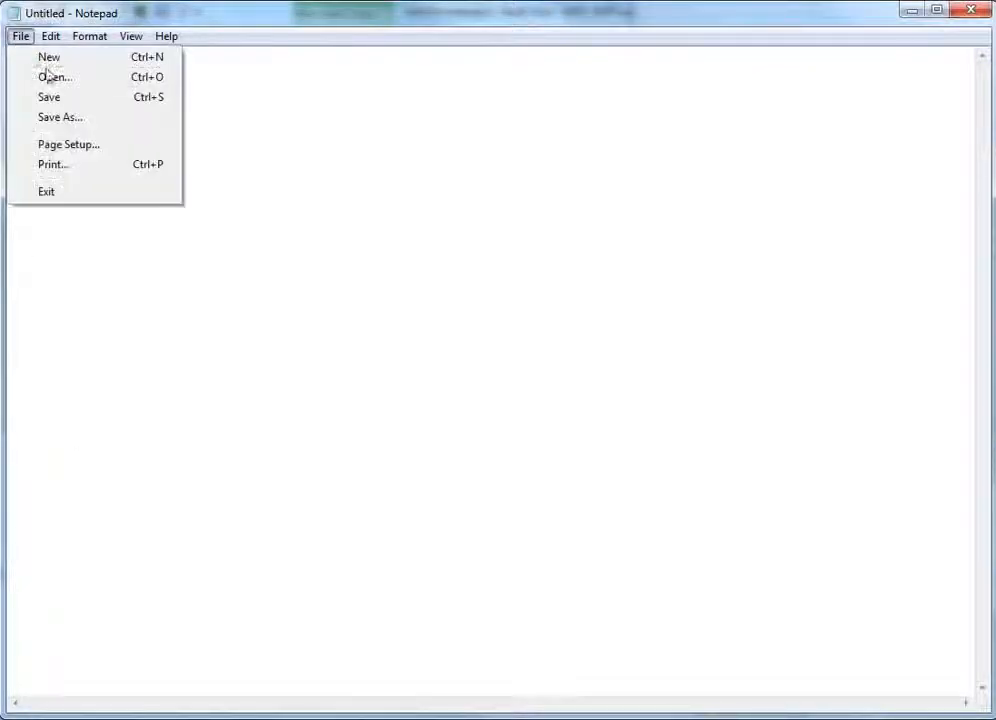
{"action": "left_click", "coordinate": [49, 77]}
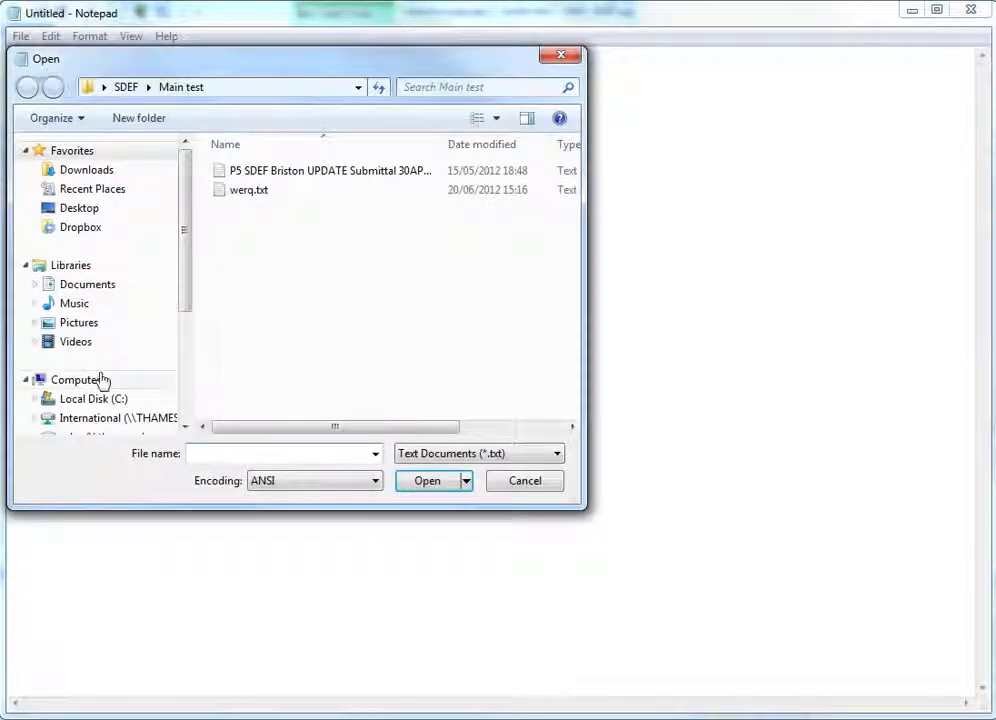
{"action": "left_click", "coordinate": [125, 88]}
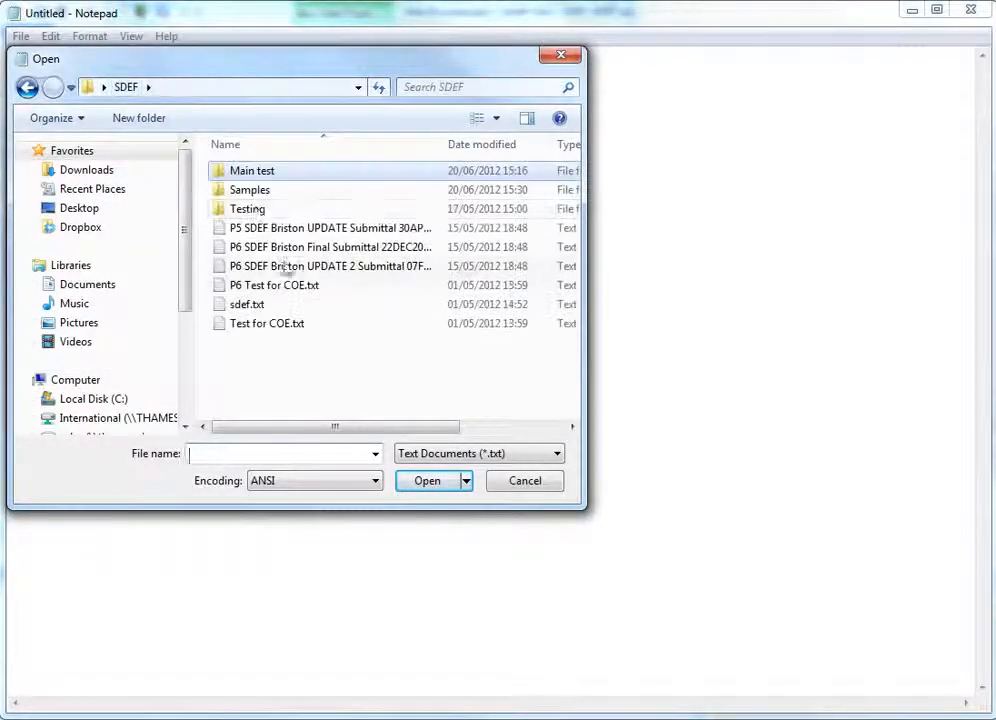
{"action": "double_click", "coordinate": [255, 190]}
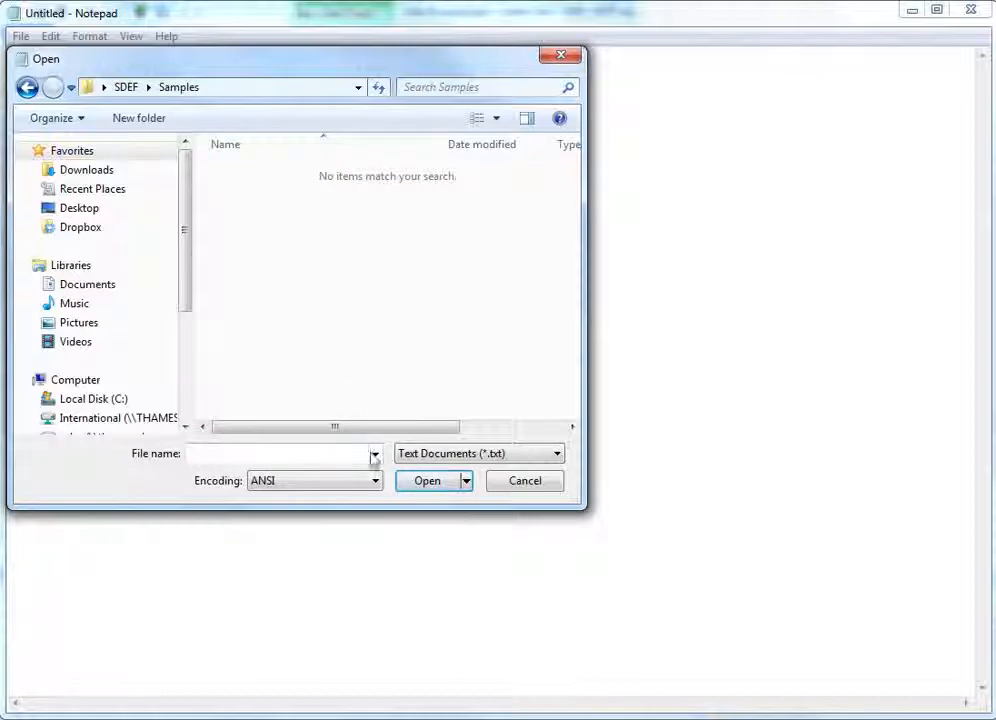
{"action": "left_click", "coordinate": [474, 456]}
{"action": "left_click", "coordinate": [475, 485]}
{"action": "double_click", "coordinate": [267, 174]}
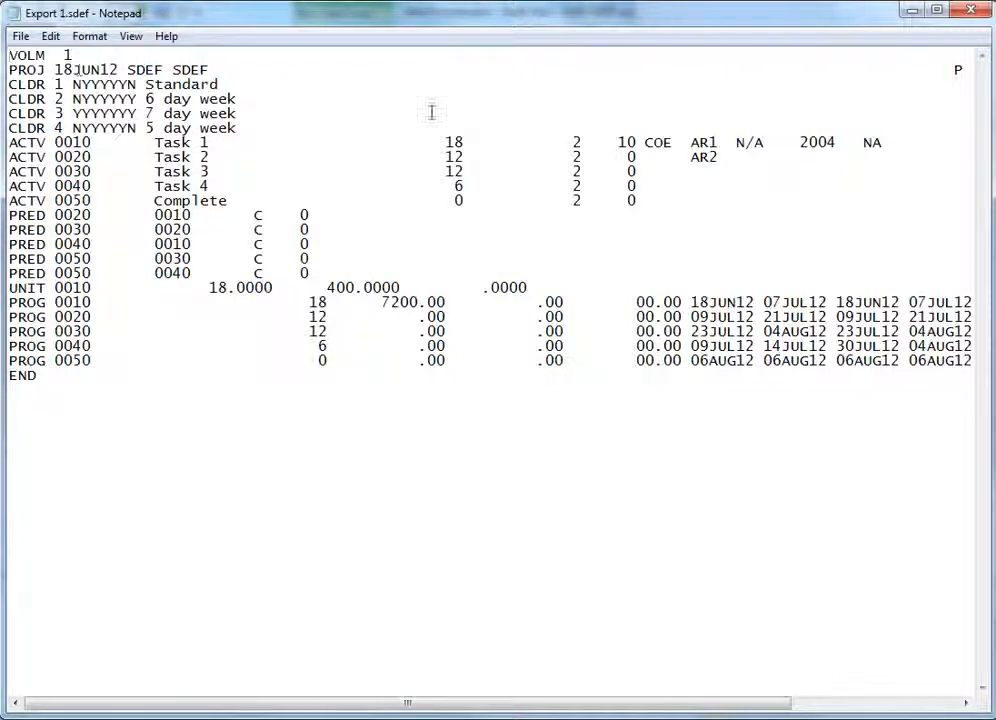
- Examine the exported file's activity, unit and progress records across the full line width, then close Notepad
{"action": "left_click_drag", "start_coordinate": [401, 708], "coordinate": [570, 708]}
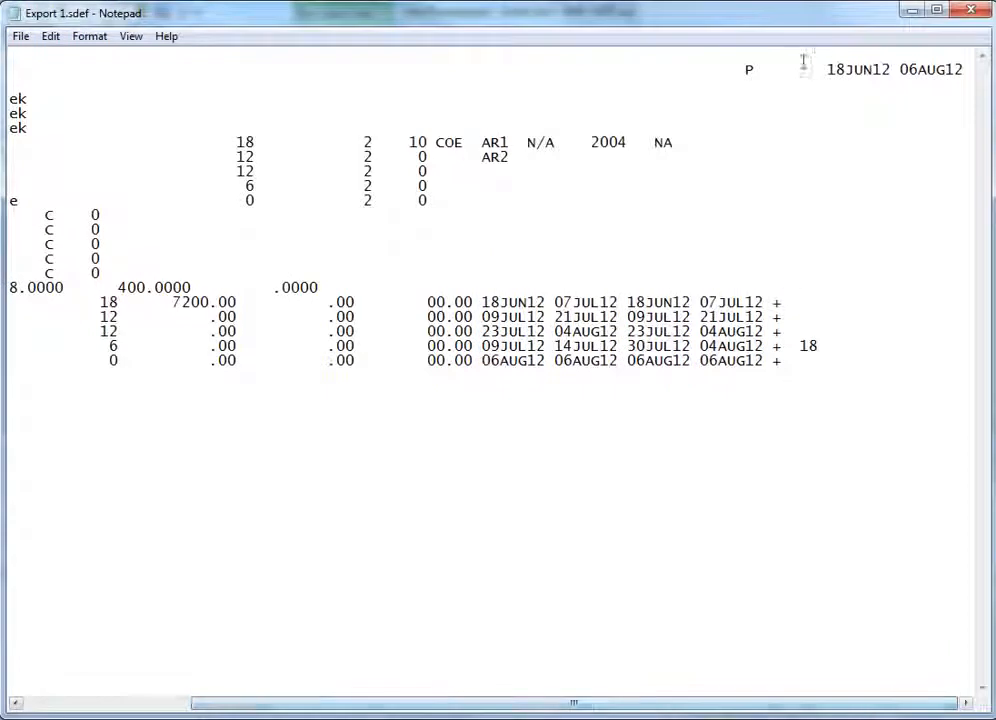
{"action": "left_click_drag", "start_coordinate": [718, 709], "coordinate": [507, 712]}
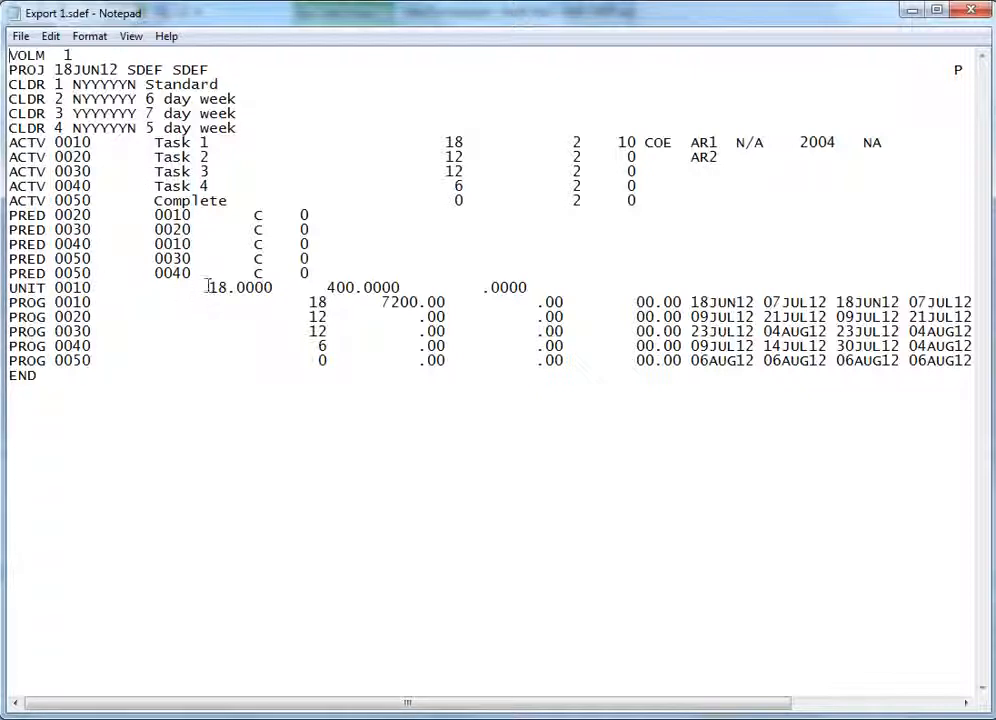
{"action": "left_click_drag", "start_coordinate": [208, 288], "coordinate": [268, 289]}
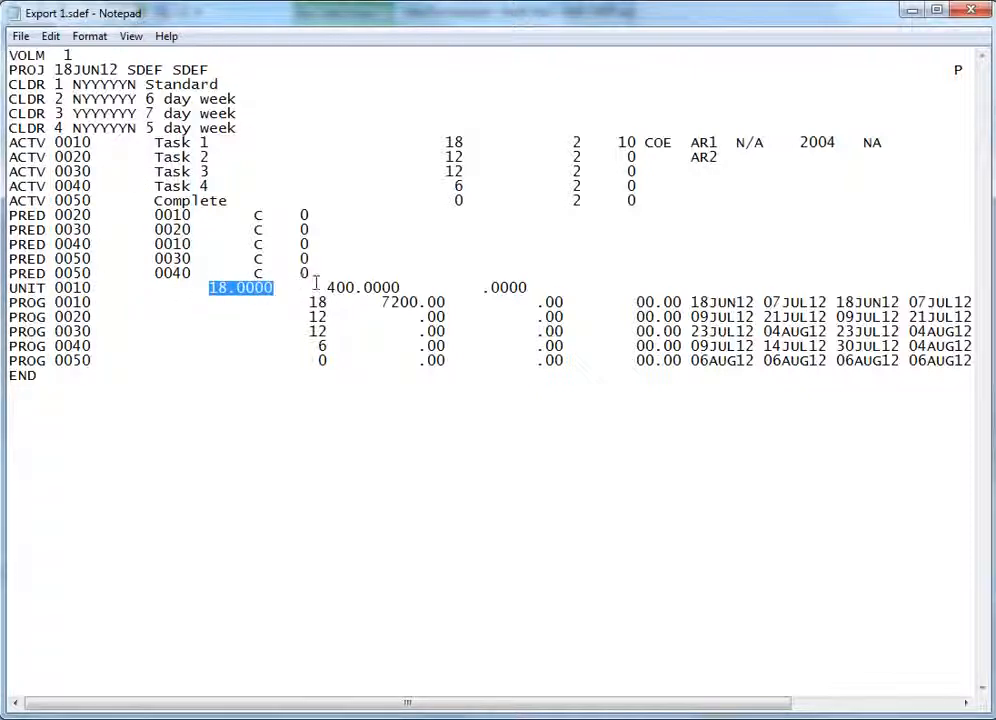
{"action": "left_click_drag", "start_coordinate": [381, 301], "coordinate": [426, 303]}
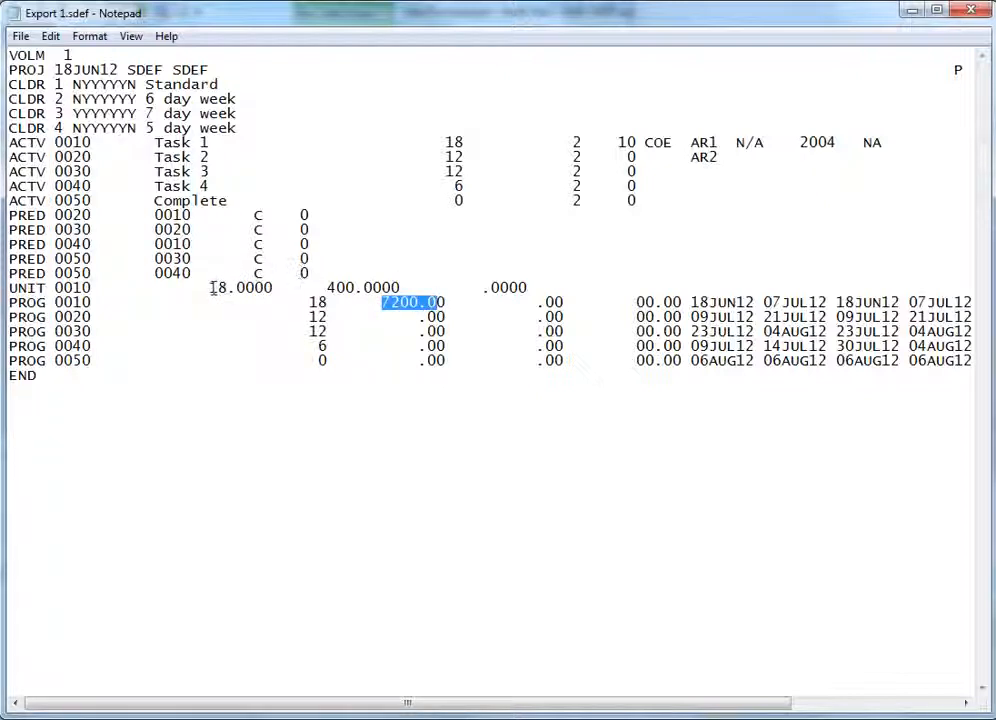
{"action": "left_click_drag", "start_coordinate": [329, 288], "coordinate": [399, 288]}
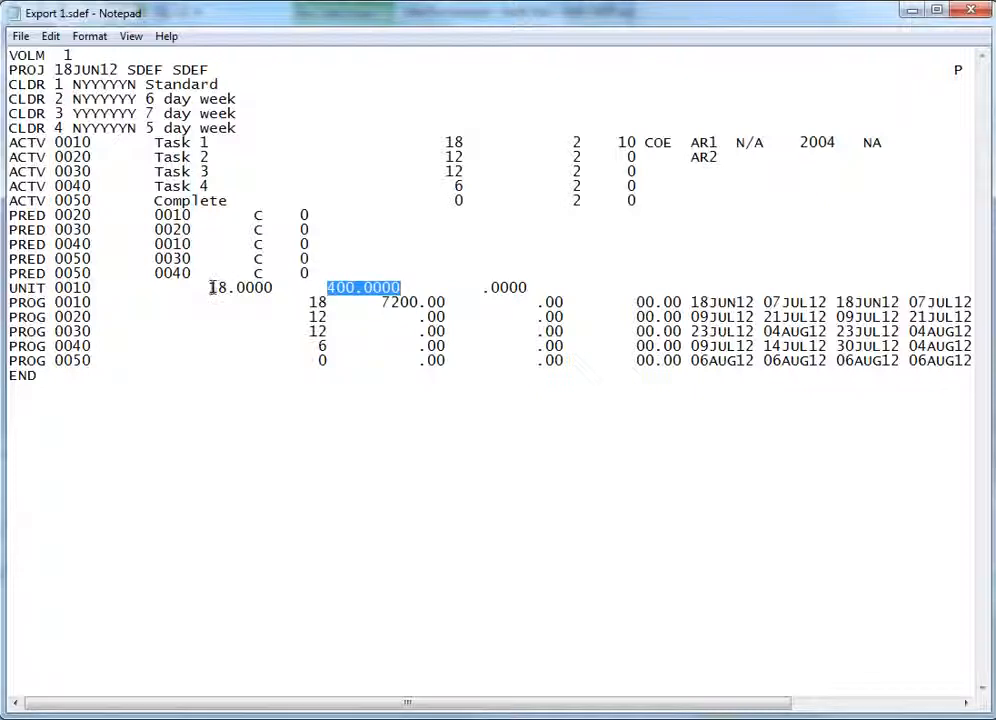
{"action": "left_click_drag", "start_coordinate": [211, 288], "coordinate": [273, 287]}
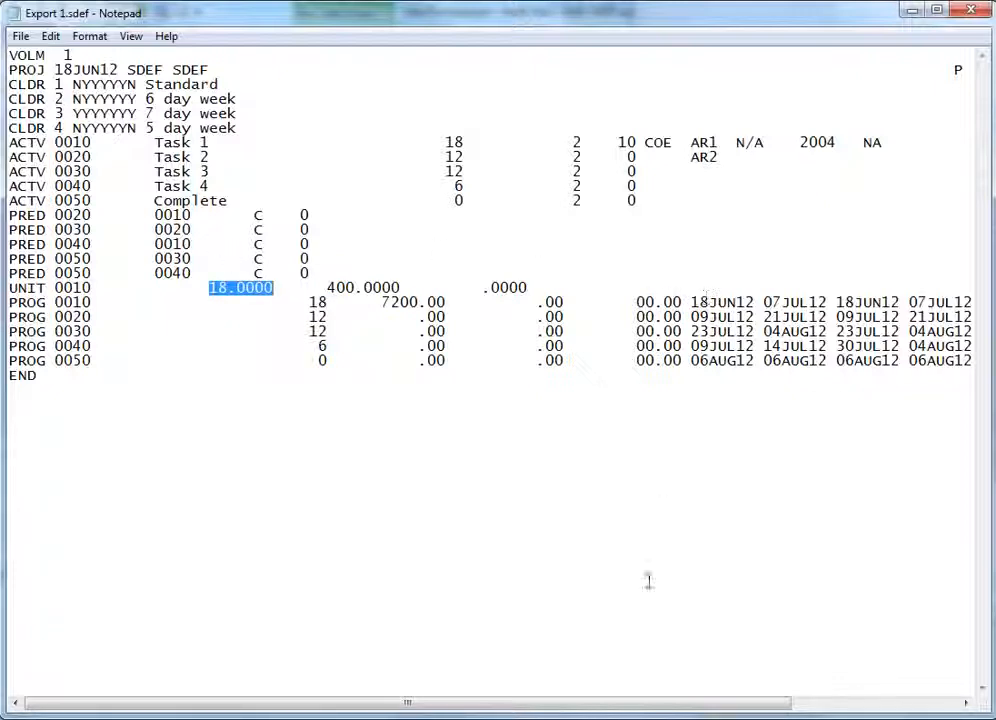
{"action": "left_click_drag", "start_coordinate": [680, 703], "coordinate": [745, 704]}
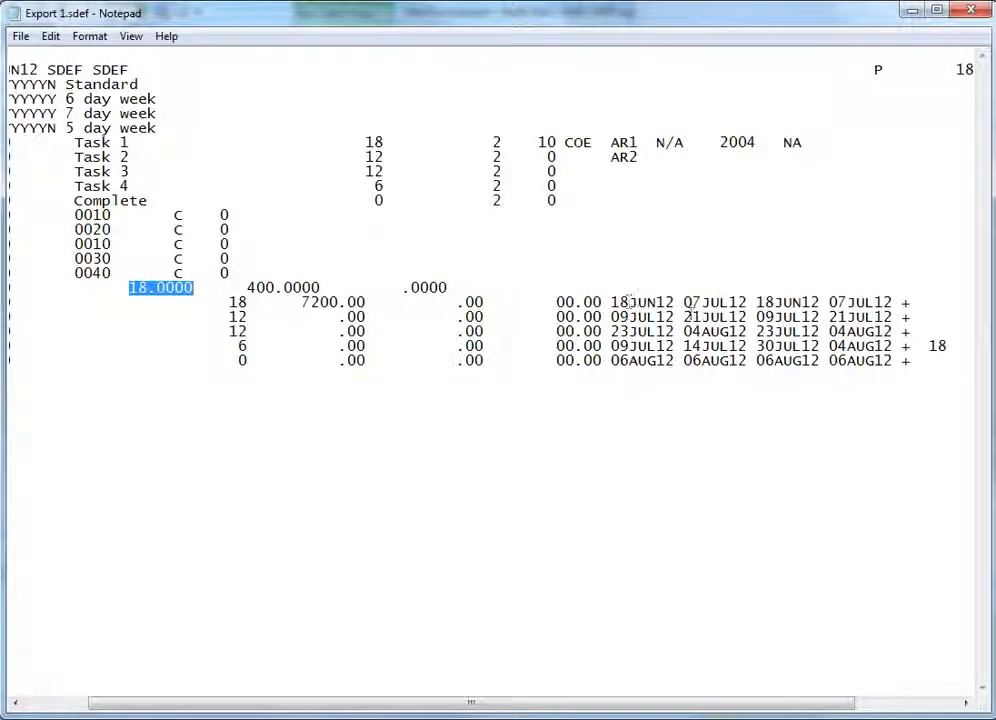
{"action": "left_click_drag", "start_coordinate": [929, 345], "coordinate": [948, 344]}
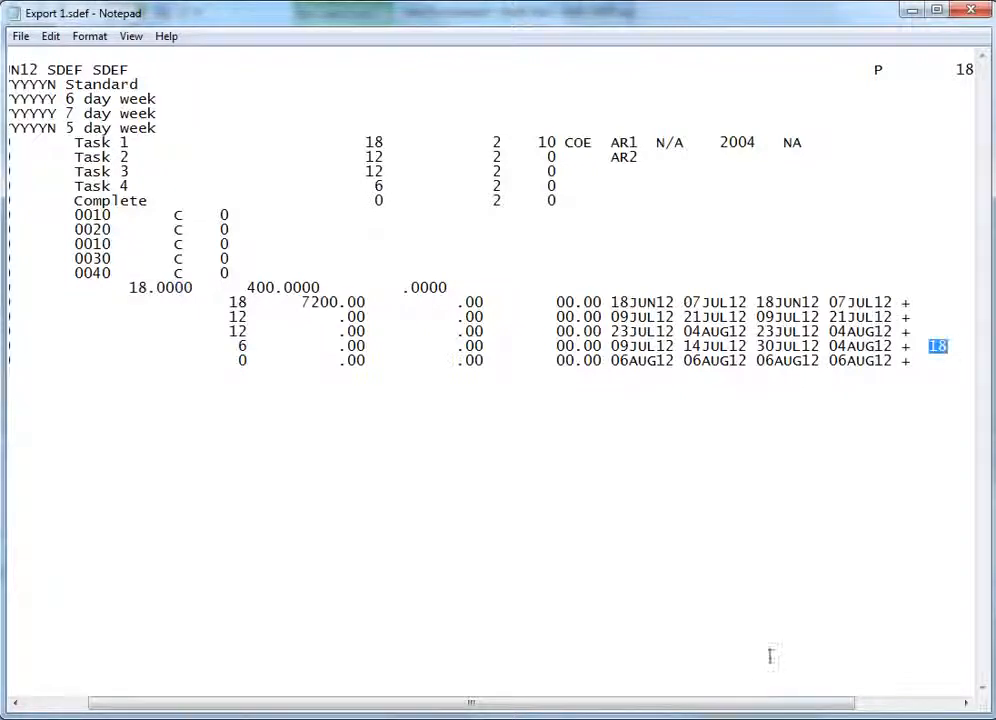
{"action": "left_click_drag", "start_coordinate": [747, 714], "coordinate": [630, 710]}
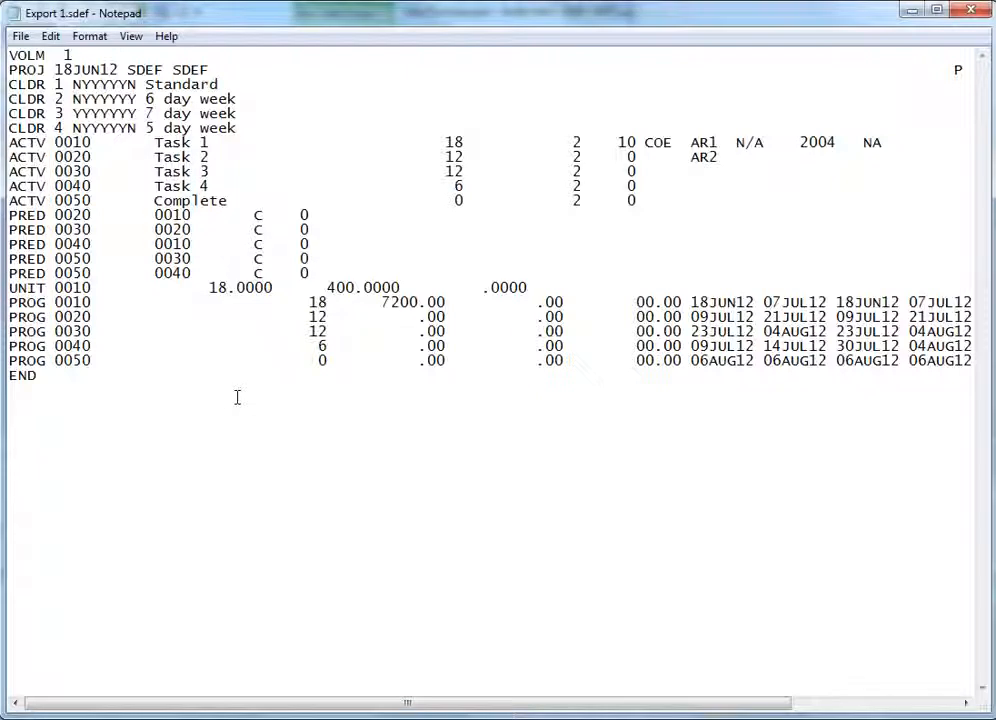
{"action": "left_click", "coordinate": [969, 11]}
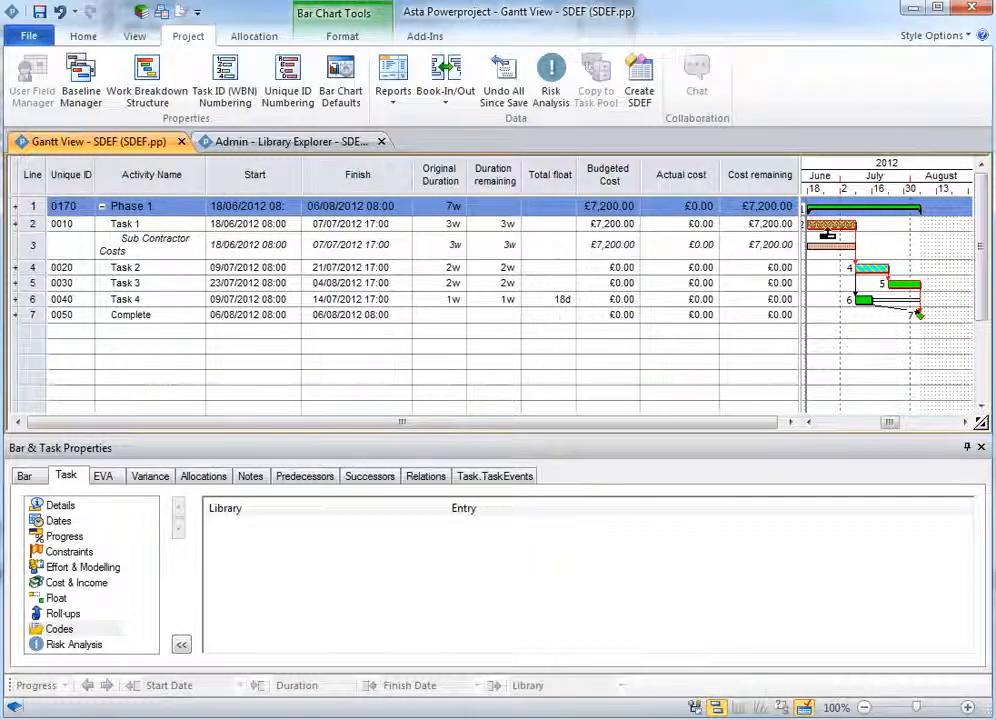
- Mark Task 1 as 100% complete
{"action": "left_click", "coordinate": [831, 225]}
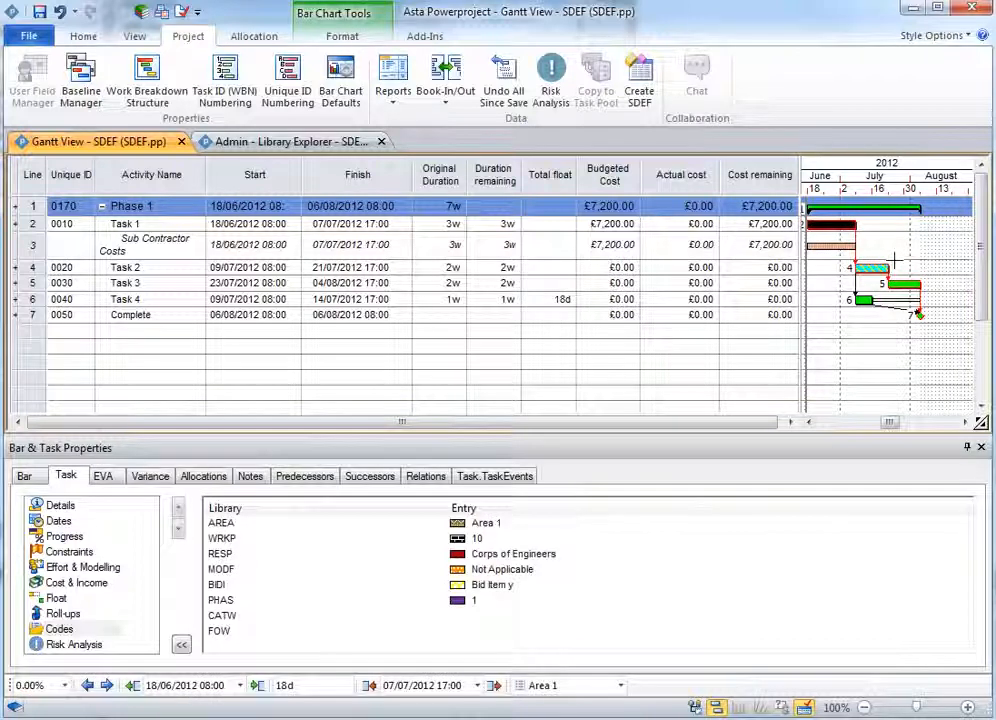
{"action": "left_click", "coordinate": [66, 686]}
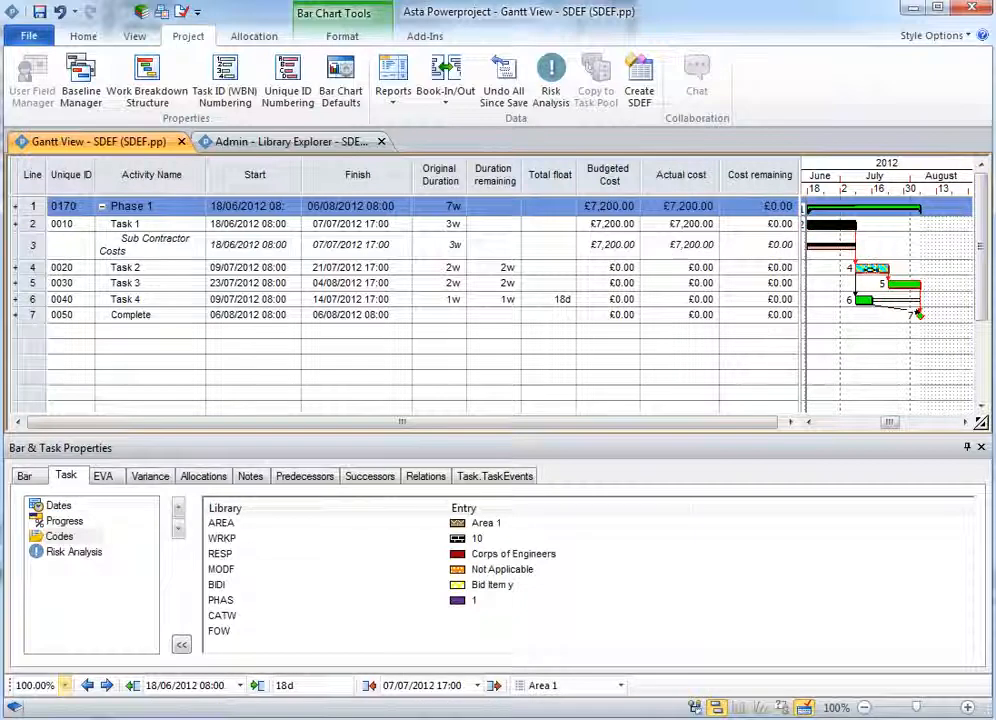
- Mark Task 2 as 100% complete
{"action": "left_click", "coordinate": [873, 268]}
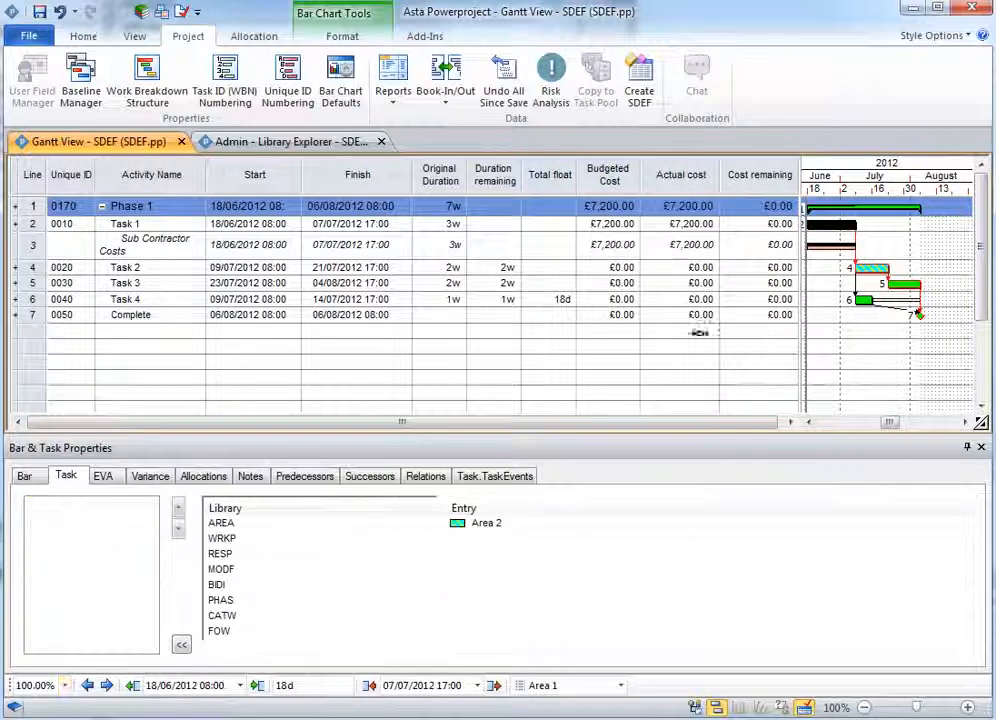
{"action": "left_click", "coordinate": [64, 686]}
{"action": "left_click", "coordinate": [28, 704]}
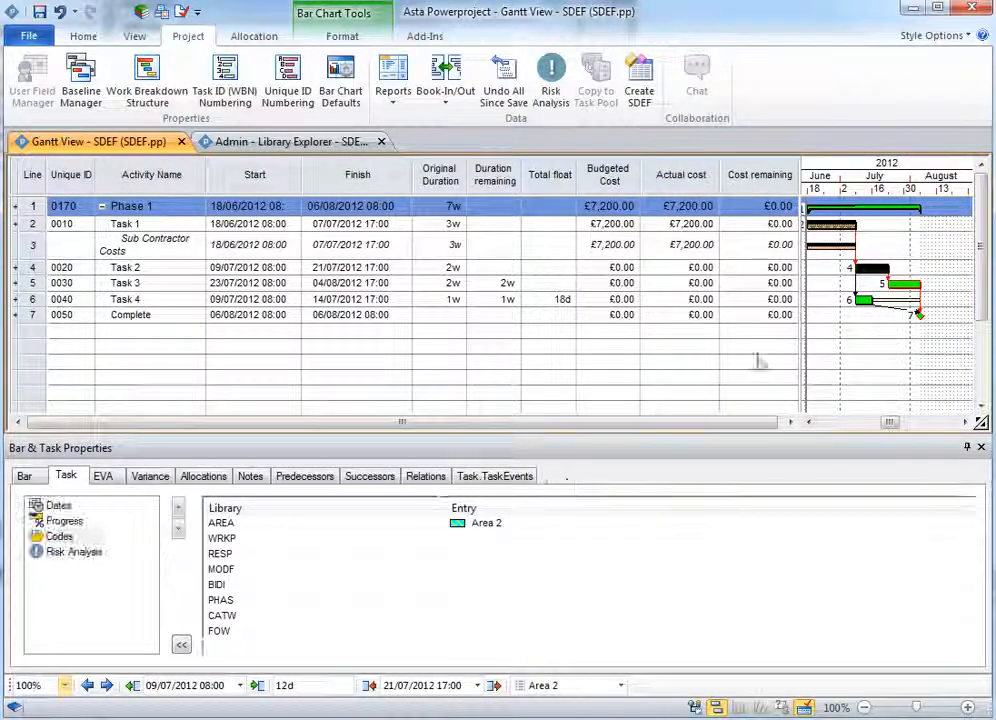
- Set a partial progress percentage on Task 4 from the progress list
{"action": "left_click", "coordinate": [865, 300]}
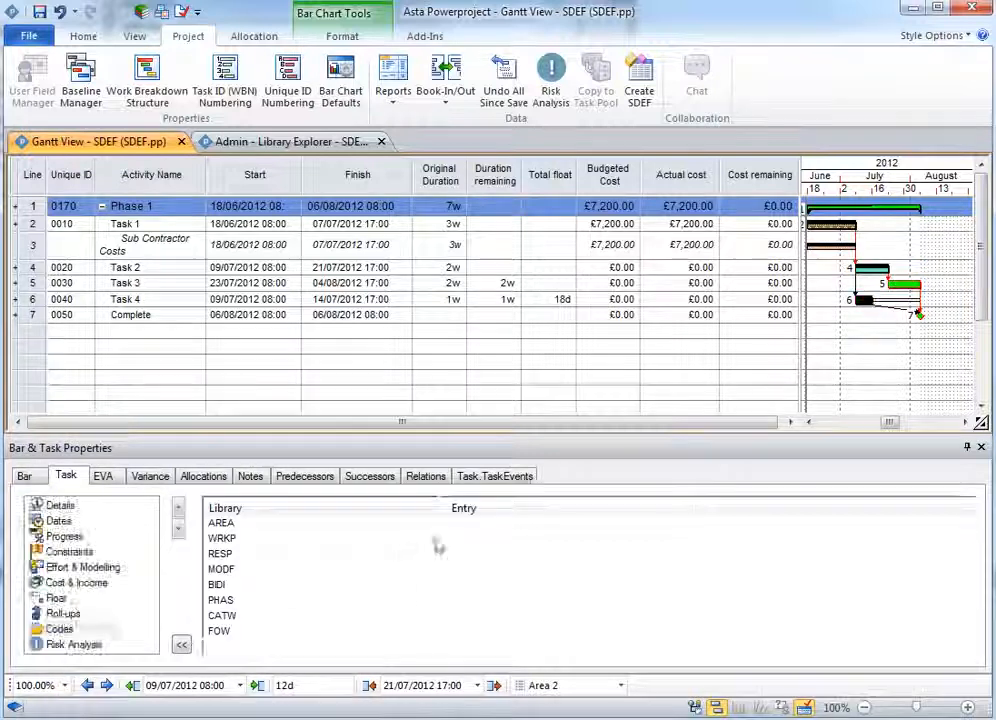
{"action": "left_click", "coordinate": [66, 688]}
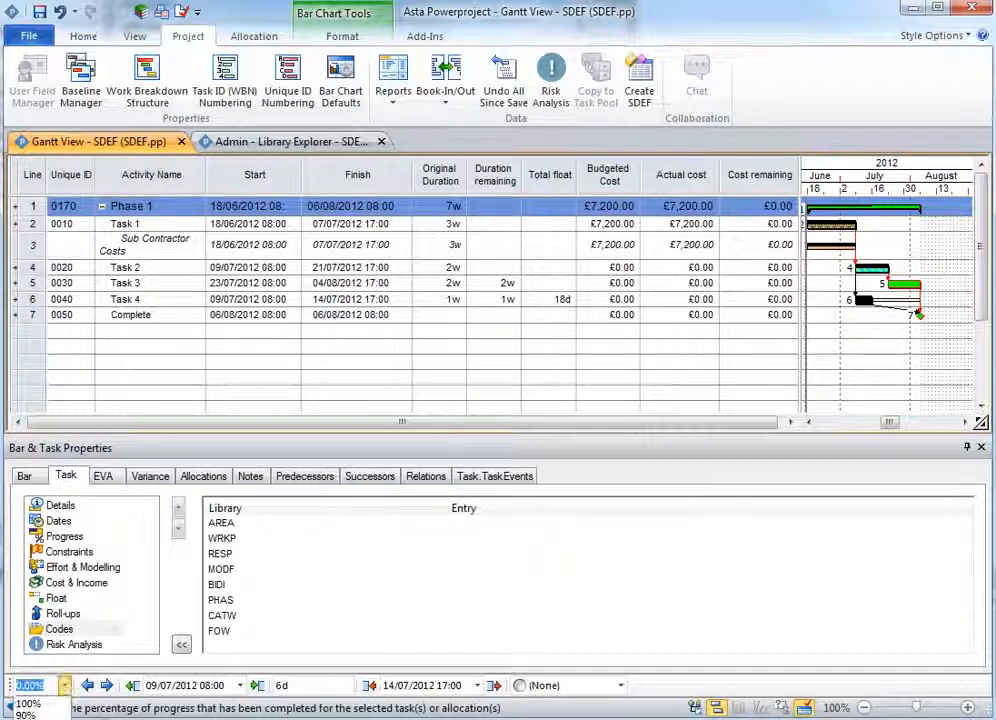
{"action": "left_click", "coordinate": [30, 718]}
{"action": "left_click", "coordinate": [858, 343]}
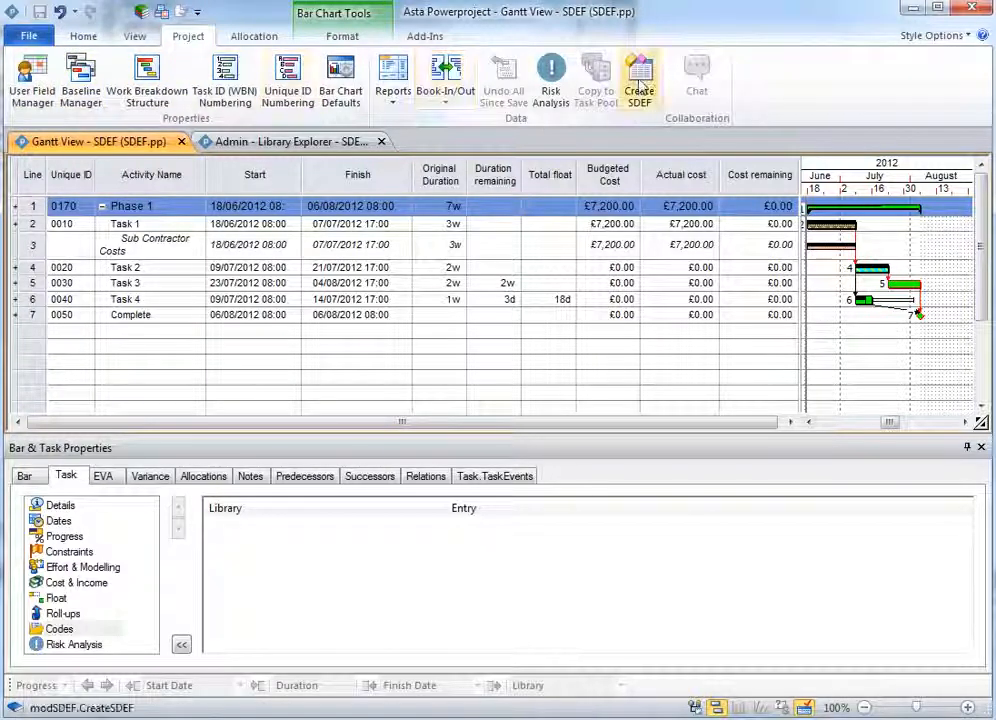
- Start a new SDEF export, confirm the project is rescheduled, and set the output file to Export 2 in the Samples folder
{"action": "left_click", "coordinate": [640, 90]}
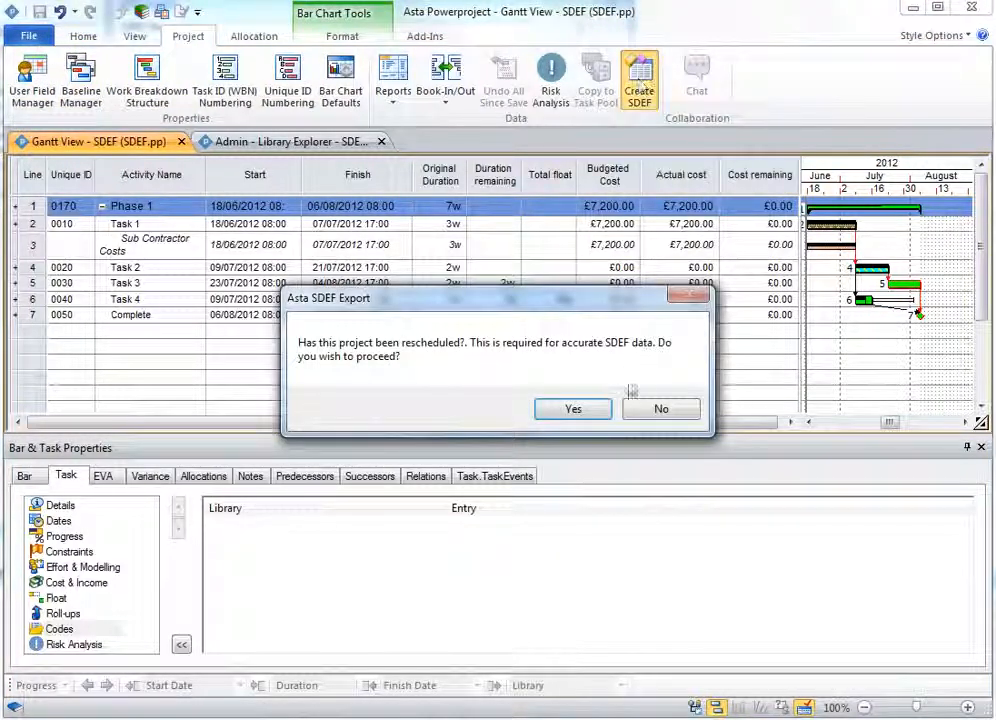
{"action": "left_click", "coordinate": [580, 410]}
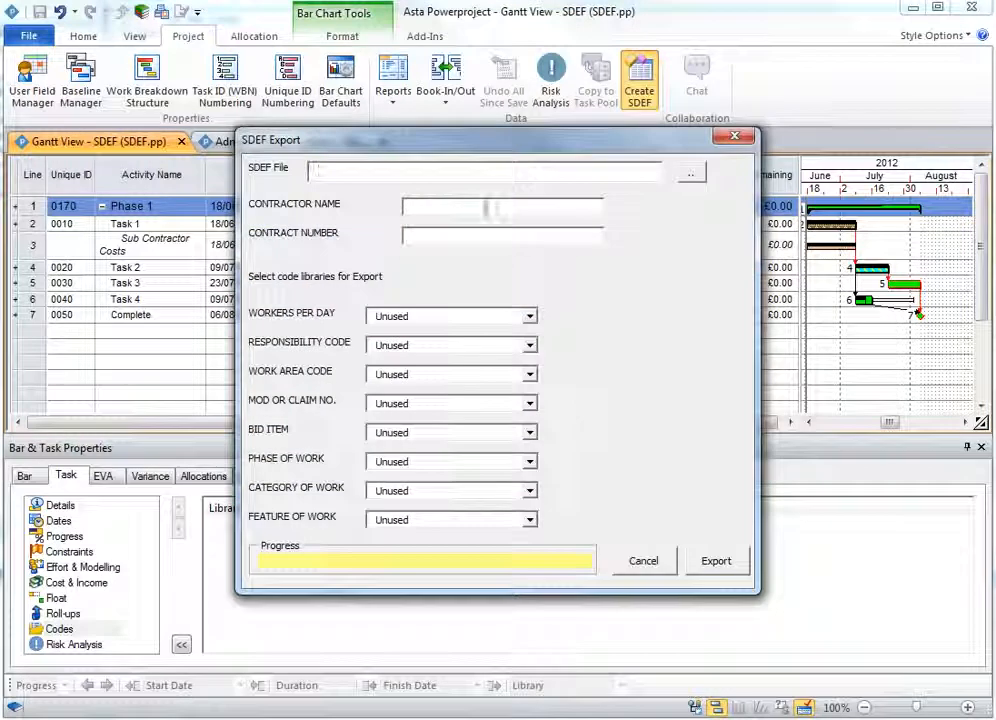
{"action": "left_click", "coordinate": [691, 174]}
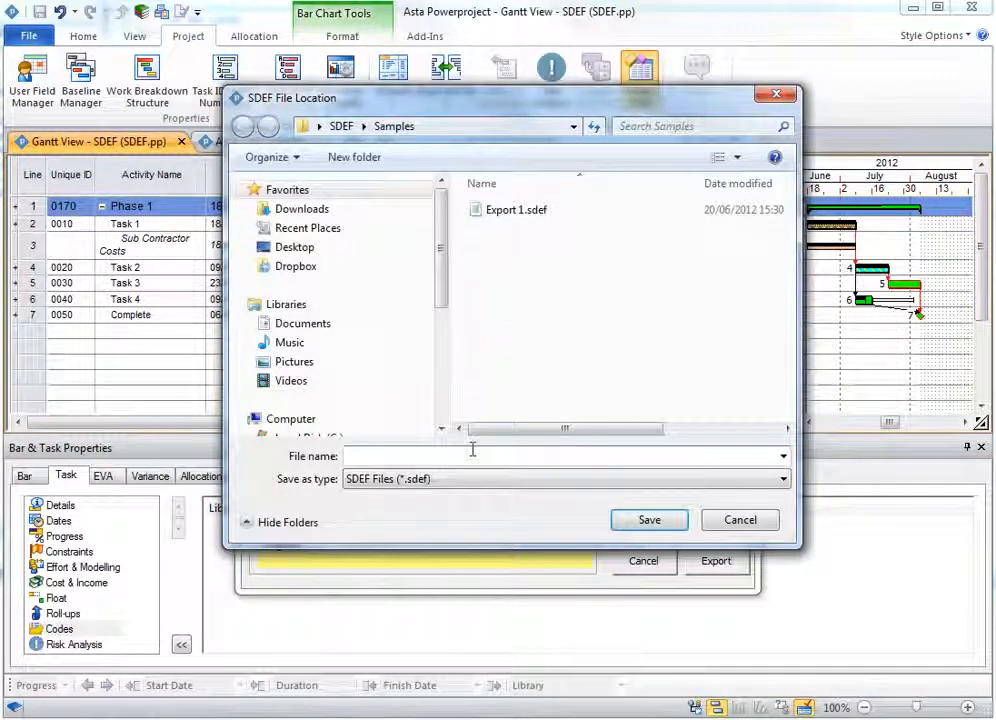
{"action": "type", "text": "Export 2"}
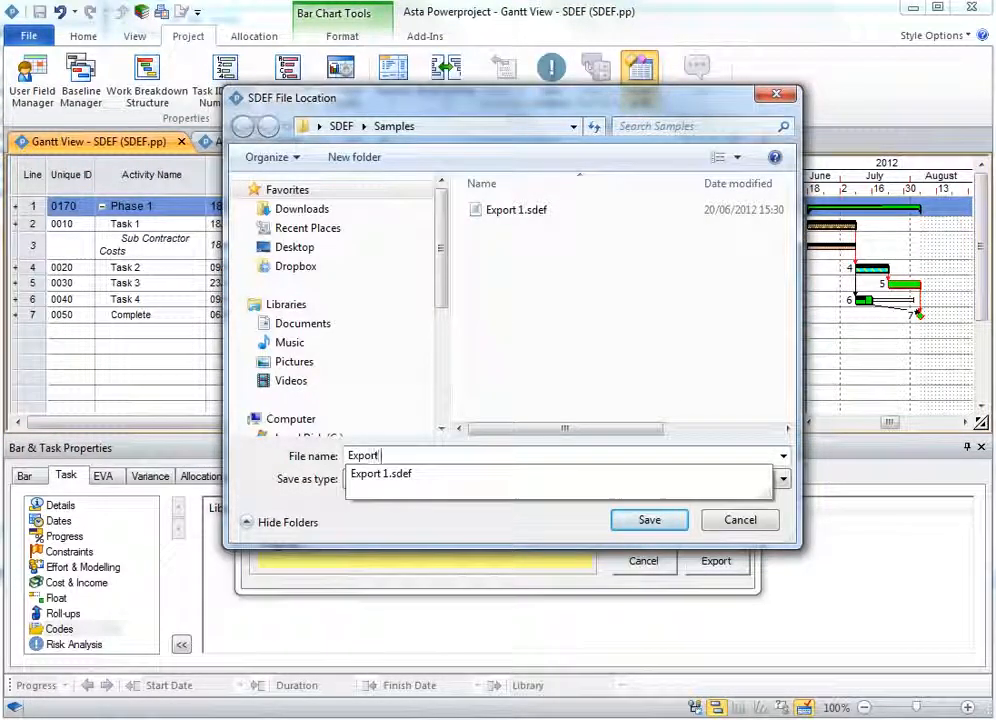
{"action": "left_click", "coordinate": [647, 524]}
- Map Workers per Day to WRKP, Responsibility Code to RESP, Work Area Code to AREA and Mod or Claim No. to MODF
{"action": "left_click", "coordinate": [436, 318]}
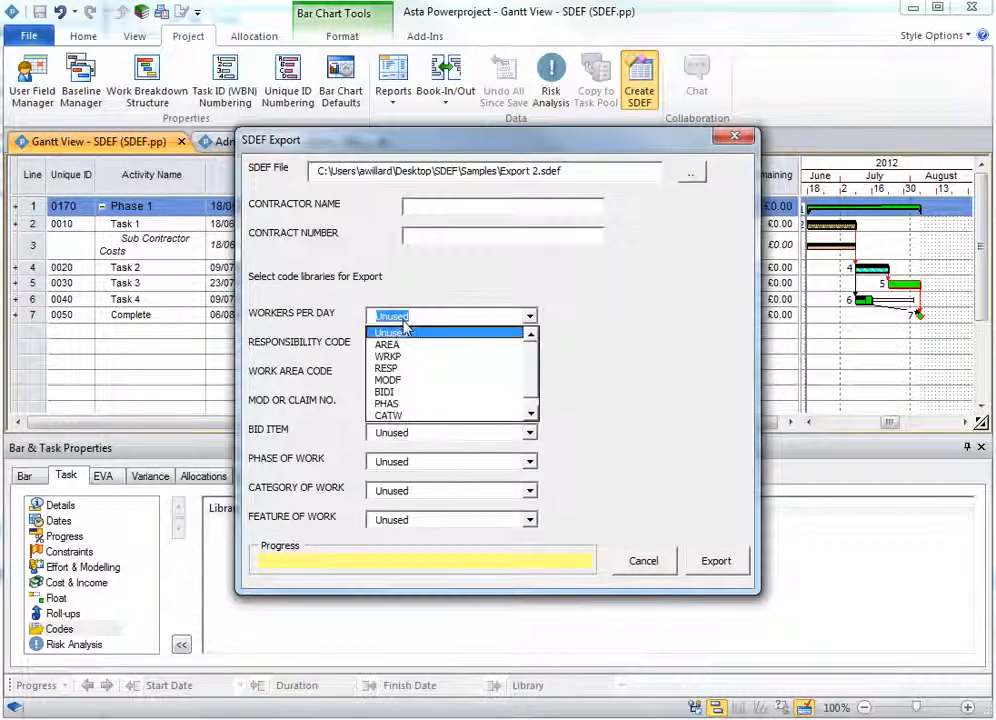
{"action": "left_click", "coordinate": [403, 355]}
{"action": "left_click", "coordinate": [401, 352]}
{"action": "left_click", "coordinate": [411, 396]}
{"action": "left_click", "coordinate": [409, 377]}
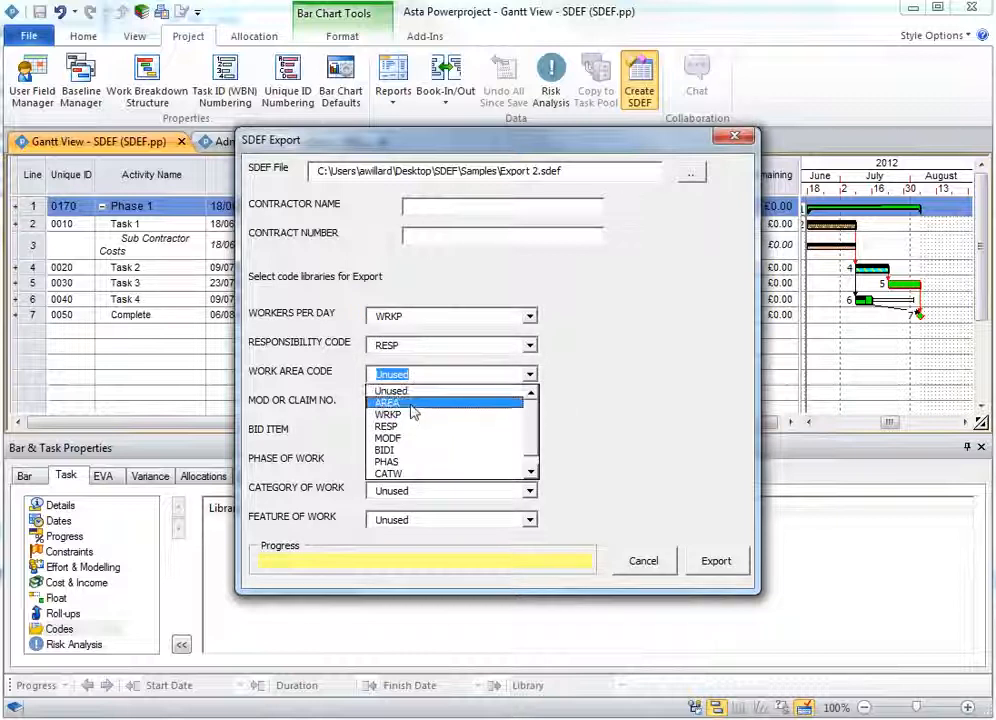
{"action": "left_click", "coordinate": [400, 402]}
{"action": "left_click", "coordinate": [411, 404]}
{"action": "left_click", "coordinate": [410, 467]}
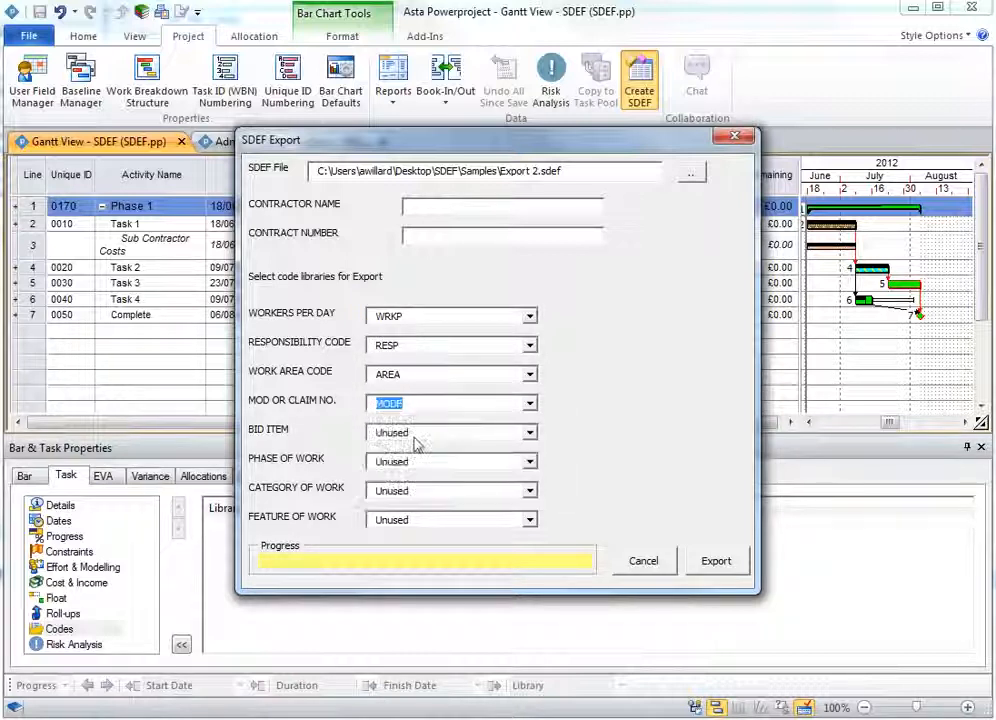
- Map Bid Item to BIDI, Phase of Work to PHAS, Category of Work to CATW and Feature of Work to FOW
{"action": "left_click", "coordinate": [416, 434]}
{"action": "left_click", "coordinate": [410, 509]}
{"action": "left_click", "coordinate": [411, 462]}
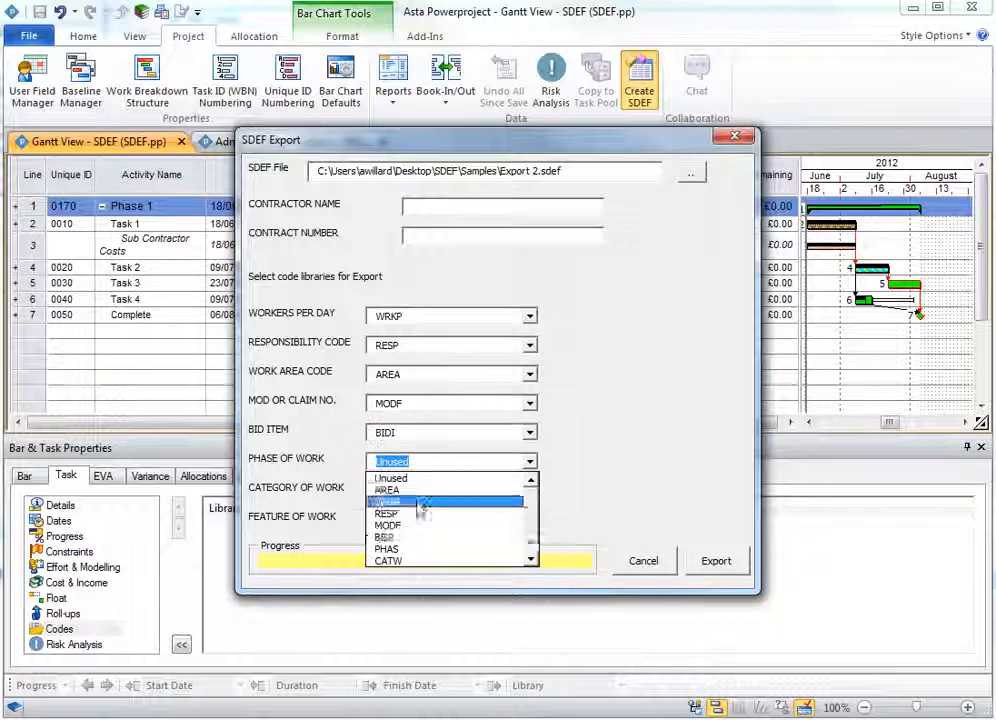
{"action": "left_click", "coordinate": [420, 546]}
{"action": "left_click", "coordinate": [415, 490]}
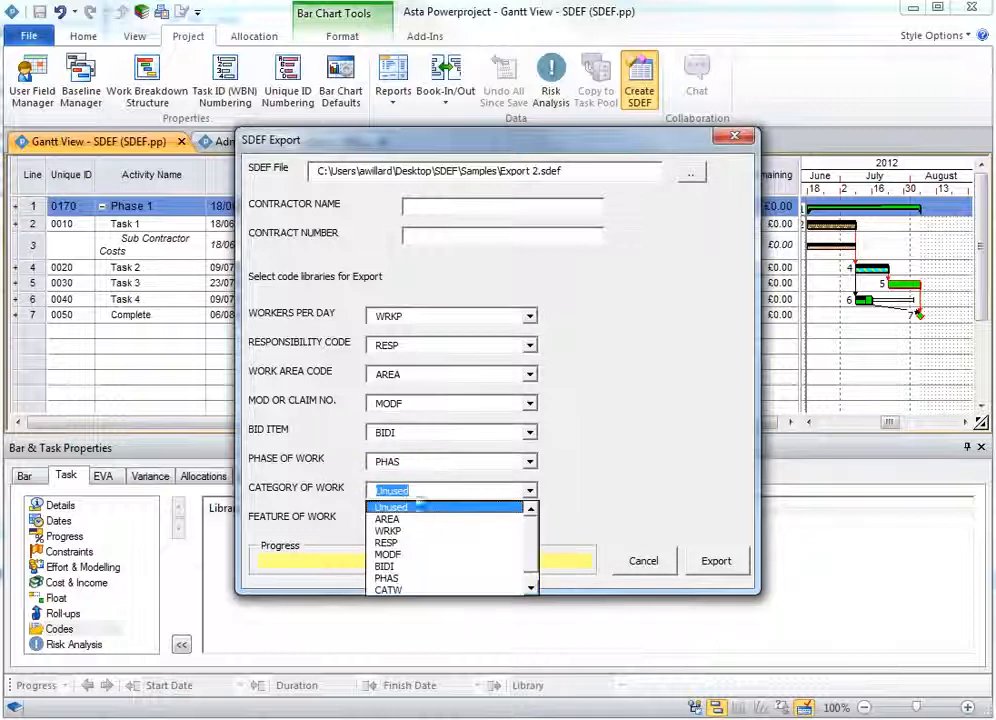
{"action": "left_click", "coordinate": [415, 585]}
{"action": "left_click", "coordinate": [420, 520]}
{"action": "scroll", "coordinate": [449, 600], "scroll_direction": "down", "scroll_amount": 1}
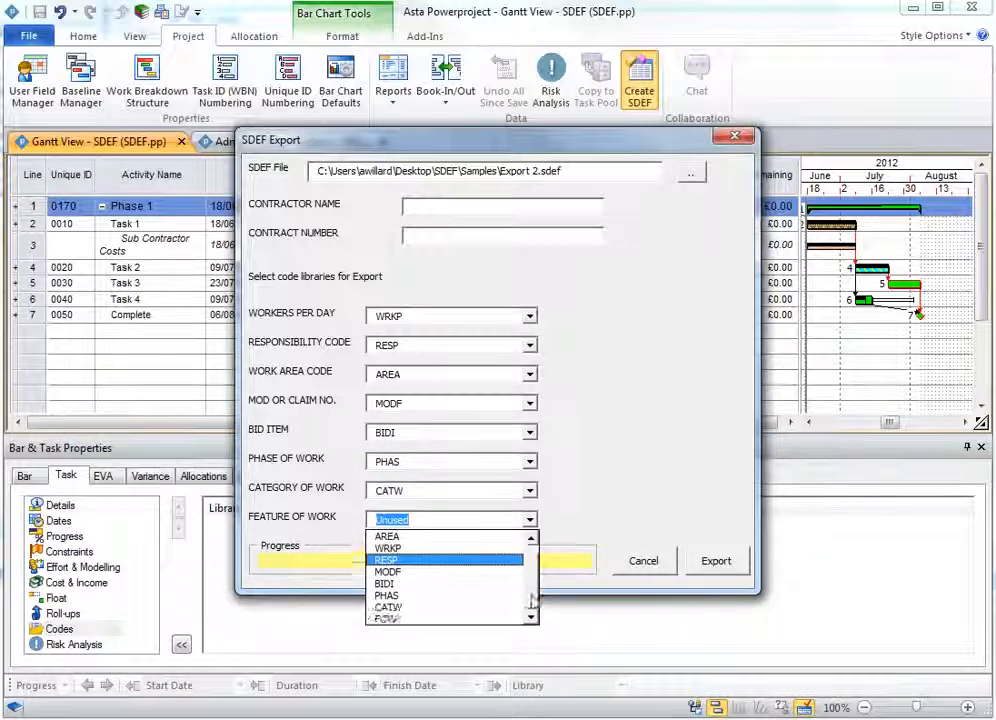
{"action": "left_click", "coordinate": [449, 624]}
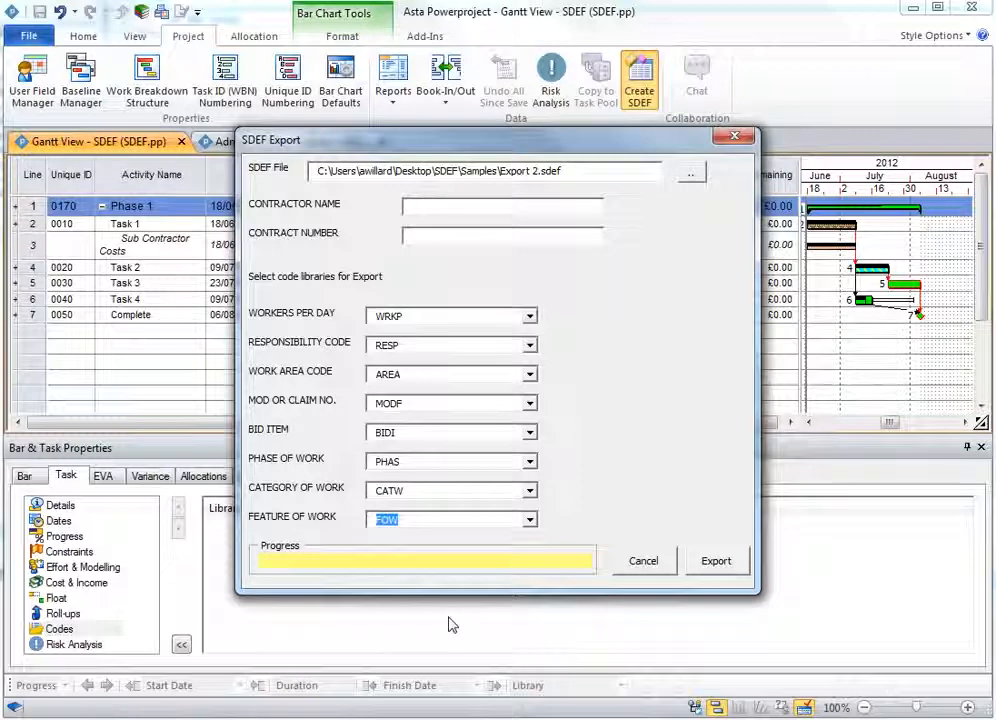
- Export the SDEF file and close the export log
{"action": "left_click", "coordinate": [718, 565]}
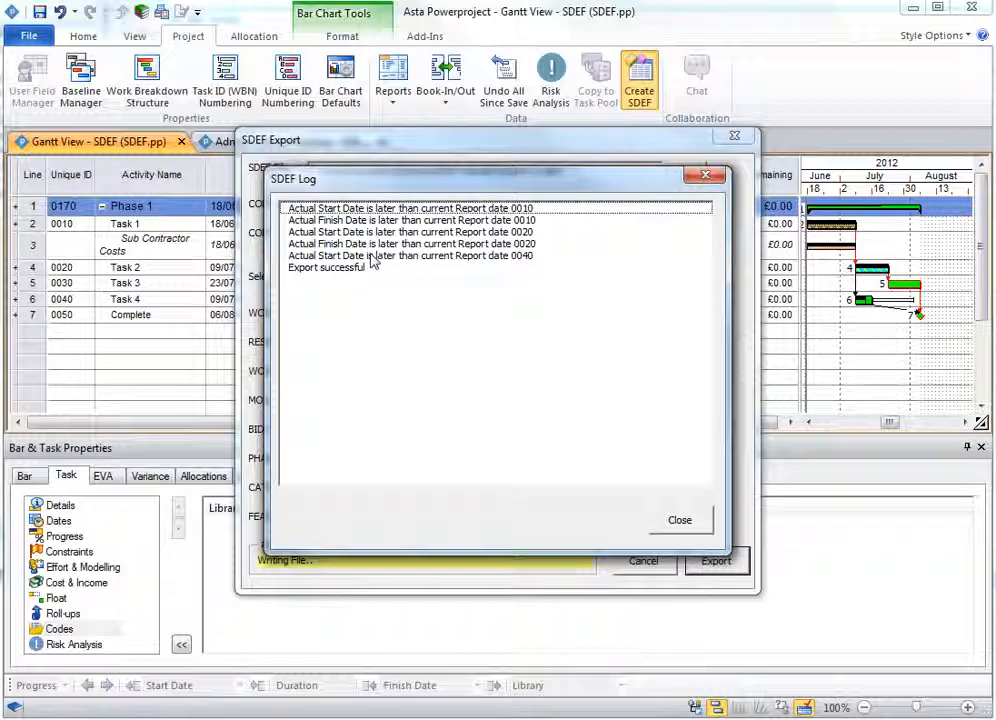
{"action": "left_click", "coordinate": [682, 521]}
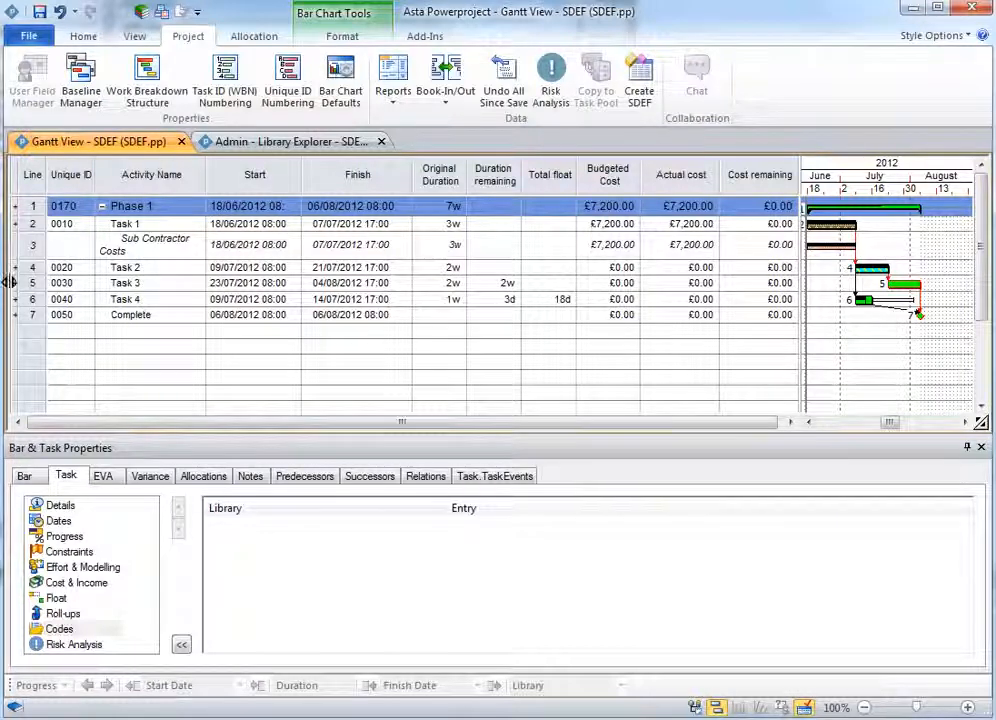
- Open the Project Report Date progress period's properties and set its report date to 31/07/2012
{"action": "left_click_drag", "start_coordinate": [7, 283], "coordinate": [128, 285]}
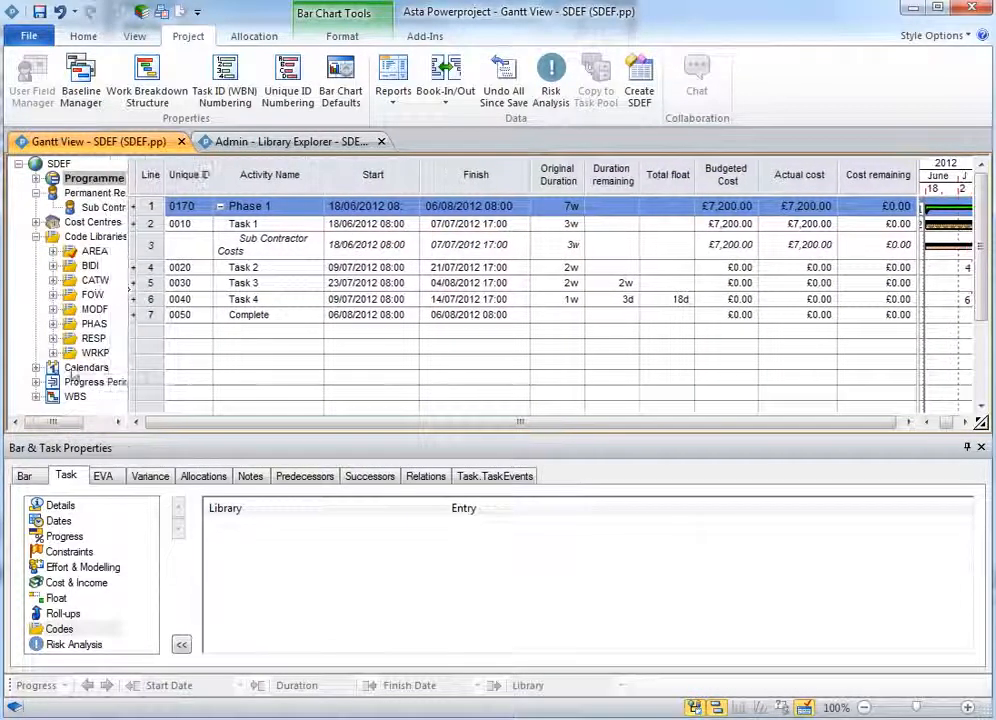
{"action": "left_click", "coordinate": [36, 382]}
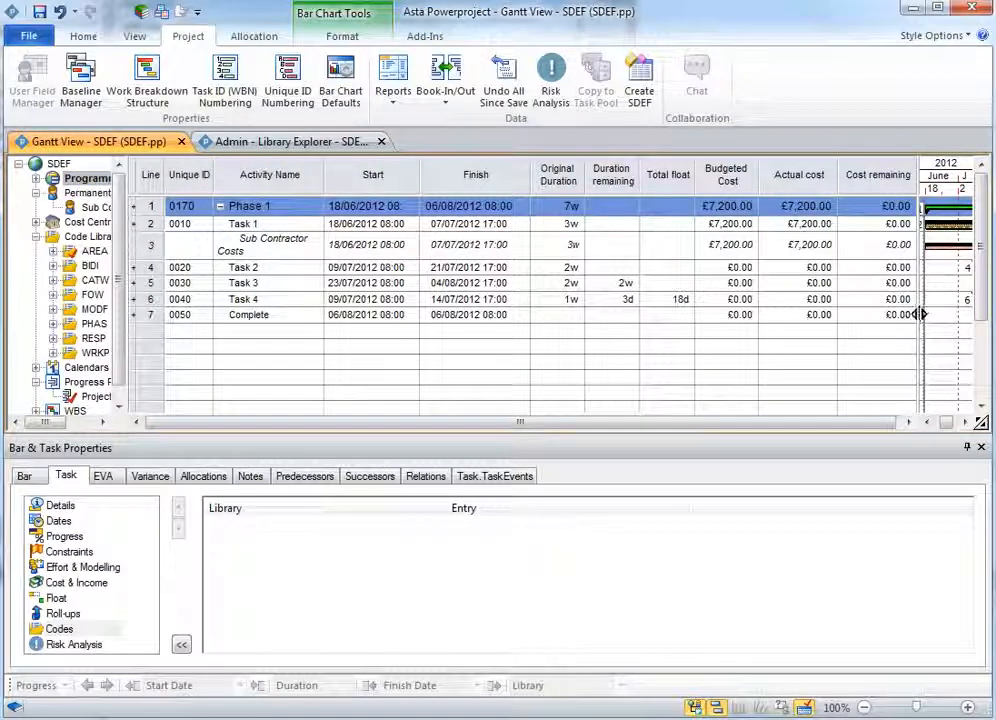
{"action": "left_click_drag", "start_coordinate": [920, 314], "coordinate": [757, 318]}
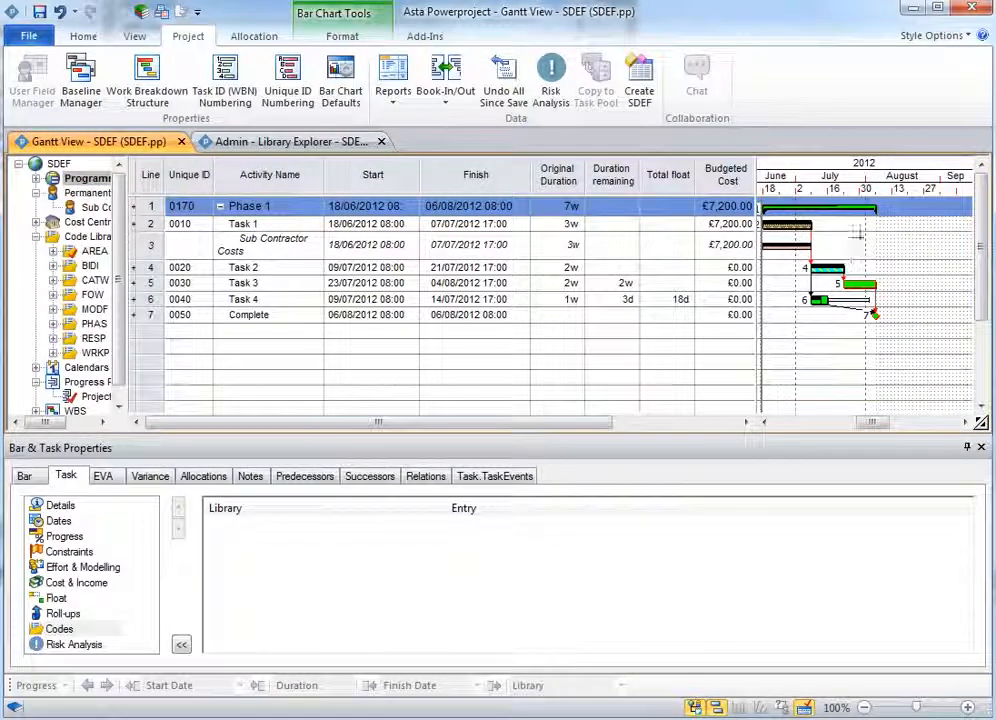
{"action": "right_click", "coordinate": [94, 397]}
{"action": "left_click", "coordinate": [155, 554]}
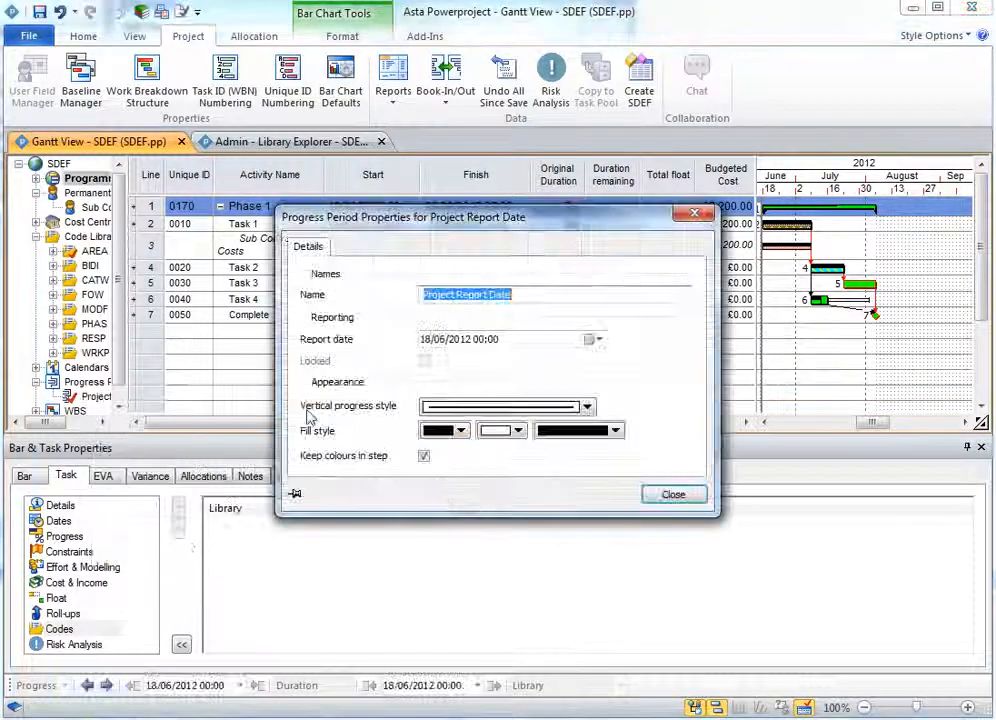
{"action": "left_click", "coordinate": [426, 340]}
{"action": "type", "text": "3"}
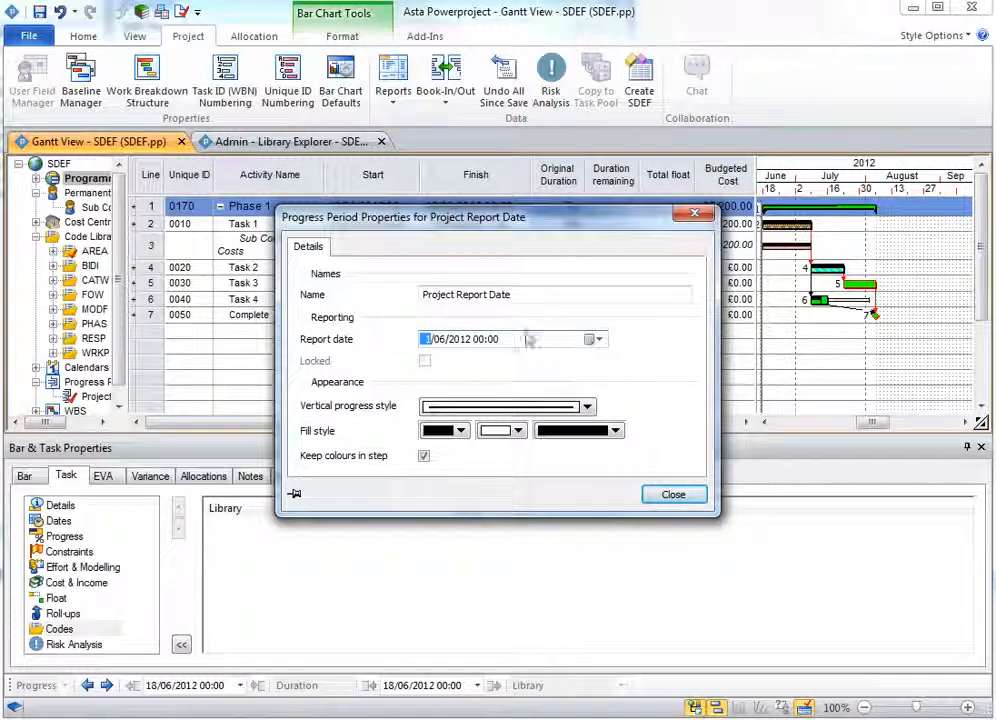
{"action": "left_click", "coordinate": [591, 339]}
{"action": "left_click", "coordinate": [599, 364]}
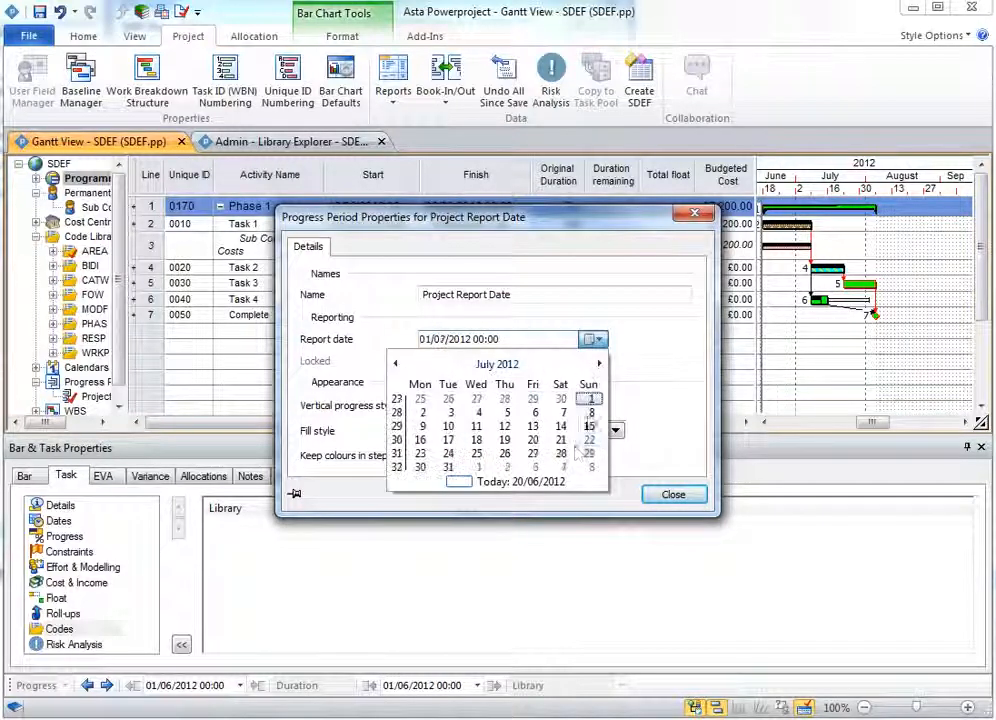
{"action": "left_click", "coordinate": [457, 474]}
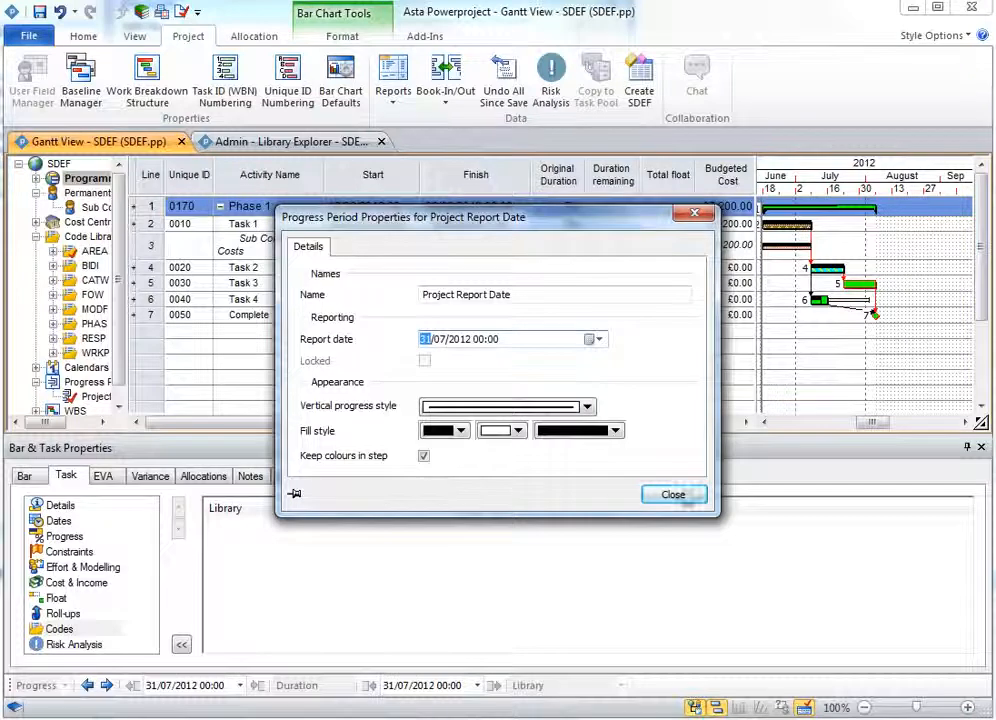
{"action": "left_click", "coordinate": [668, 492]}
- Start another SDEF export, confirm the project is rescheduled, and choose Export 2.sdef in Samples as the output file
{"action": "left_click", "coordinate": [638, 88]}
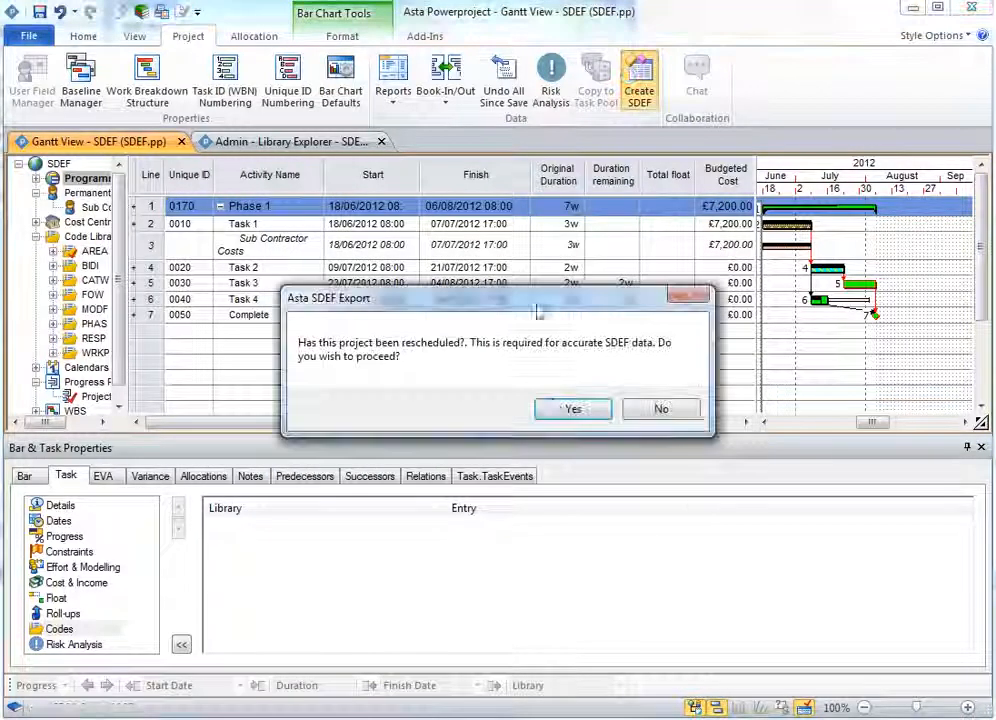
{"action": "left_click", "coordinate": [571, 408]}
{"action": "left_click", "coordinate": [690, 173]}
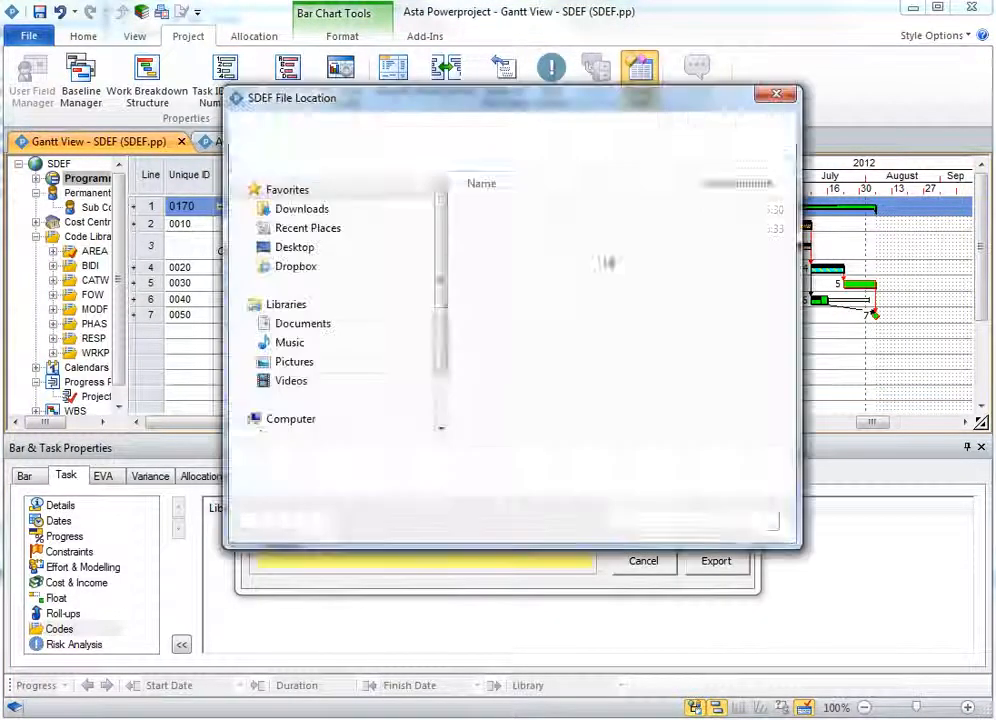
{"action": "left_click", "coordinate": [510, 230]}
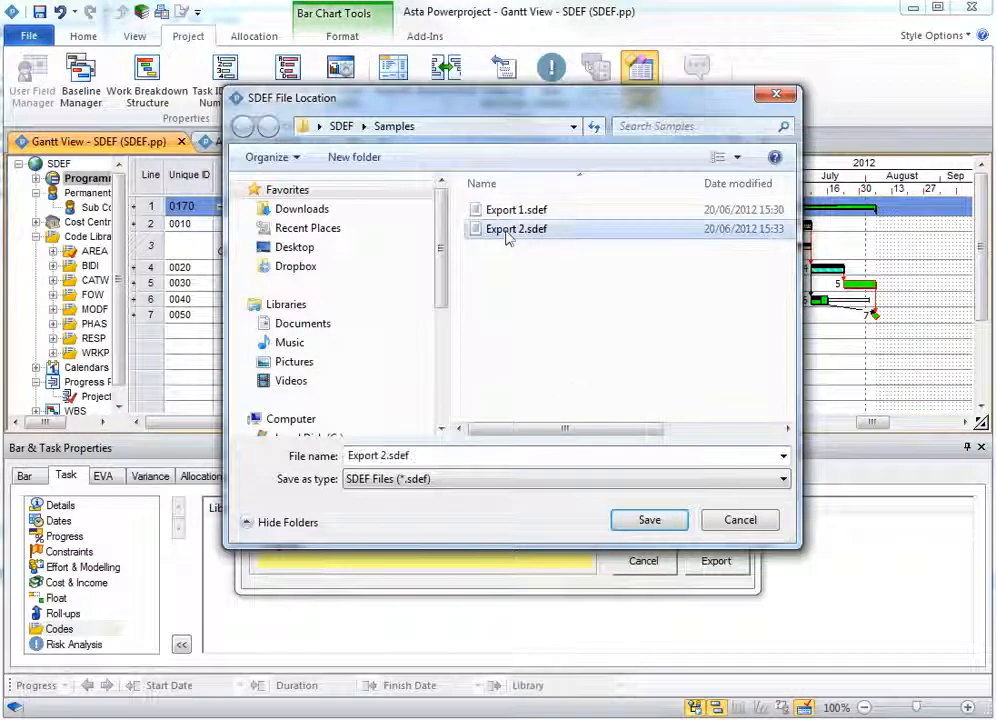
{"action": "left_click", "coordinate": [636, 527]}
- Confirm the output file, then map Workers per Day to WRKP, Responsibility Code to RESP, Work Area Code to AREA and Mod or Claim No. to MODF
{"action": "left_click", "coordinate": [435, 318]}
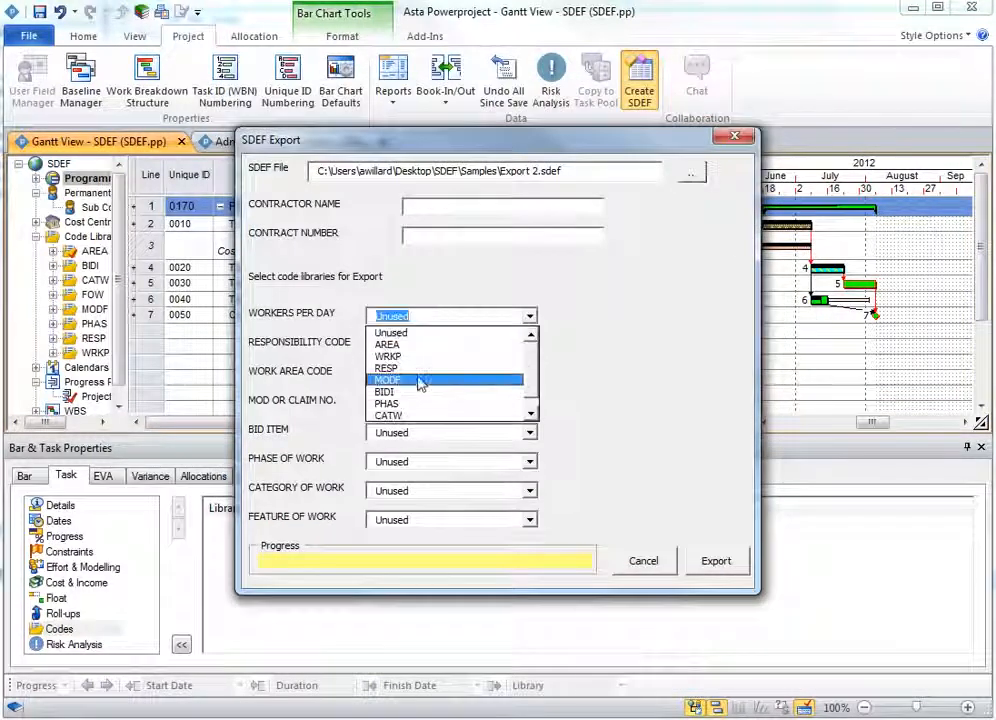
{"action": "left_click", "coordinate": [418, 356]}
{"action": "left_click", "coordinate": [418, 346]}
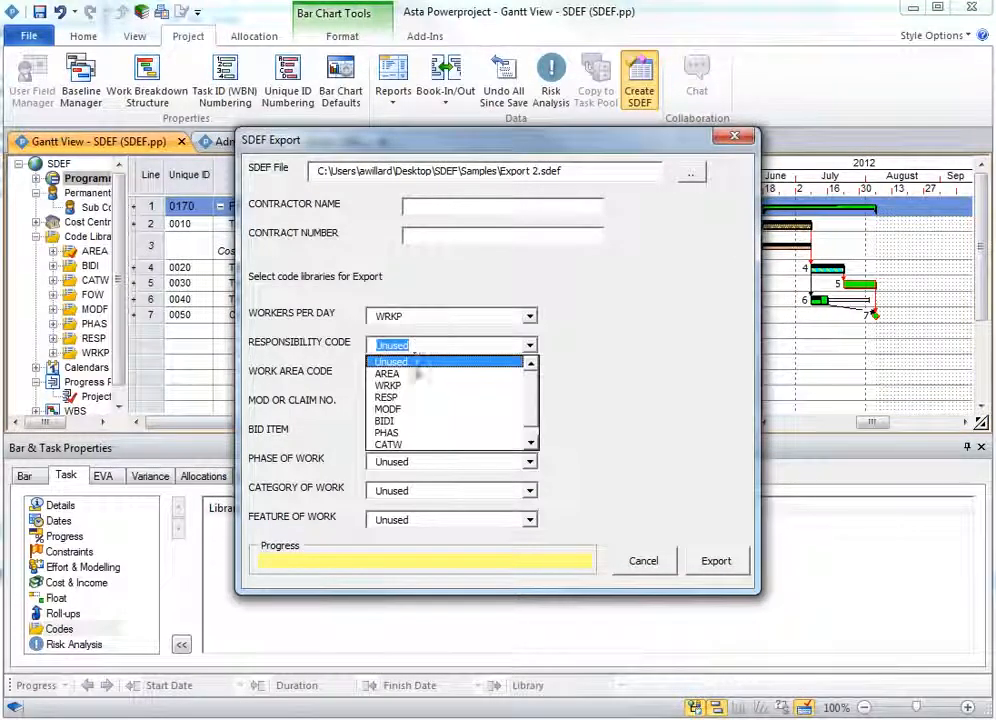
{"action": "left_click", "coordinate": [413, 399]}
{"action": "left_click", "coordinate": [412, 375]}
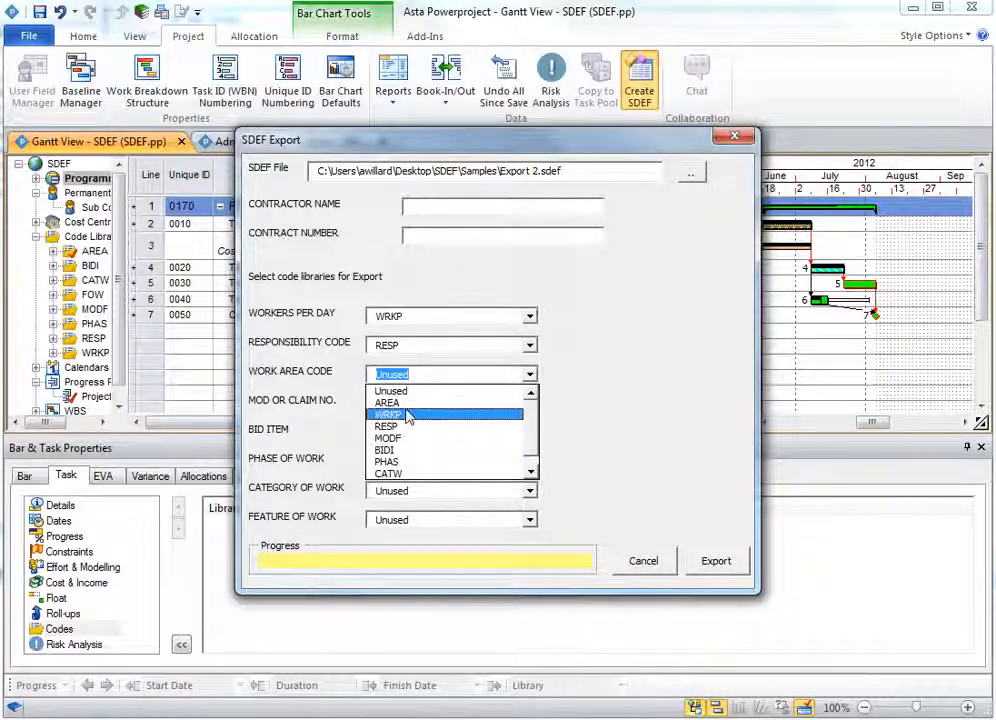
{"action": "left_click", "coordinate": [411, 403]}
{"action": "left_click", "coordinate": [414, 404]}
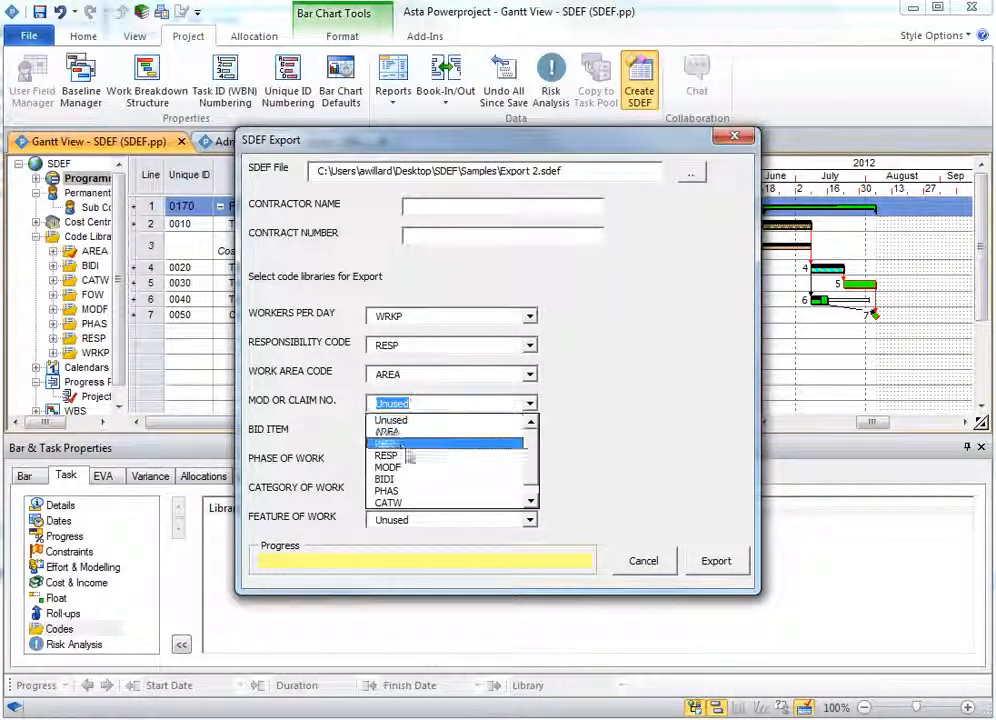
{"action": "left_click", "coordinate": [410, 467]}
{"action": "left_click", "coordinate": [403, 436]}
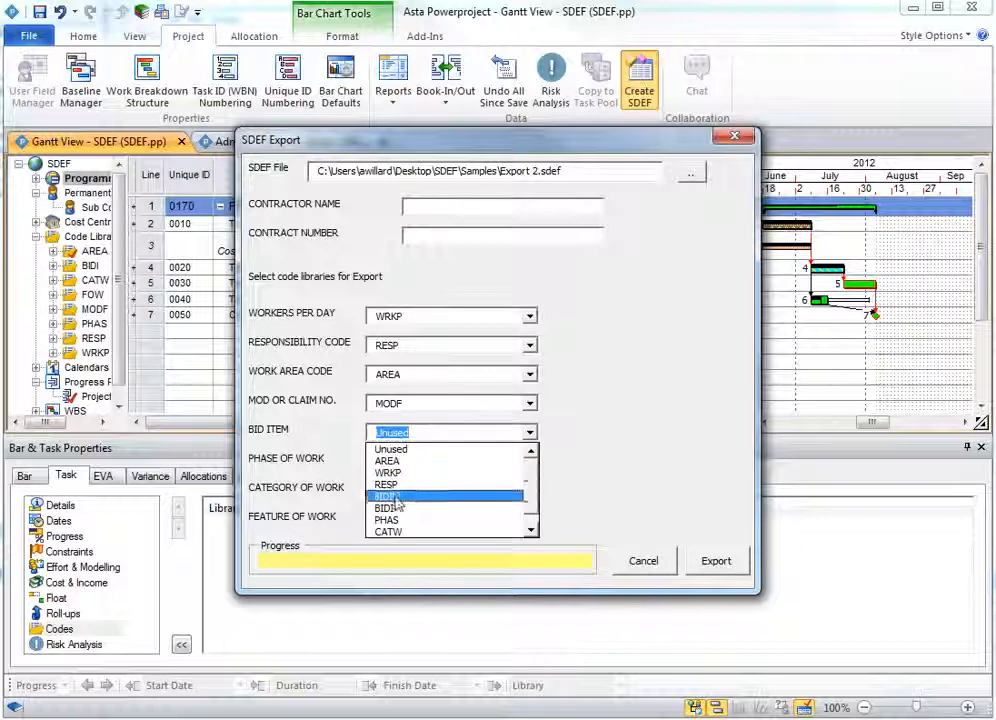
- Map Bid Item to BIDI, Phase of Work to PHAS, Category of Work to CATW and Feature of Work to FOW
{"action": "left_click", "coordinate": [402, 504]}
{"action": "left_click", "coordinate": [400, 462]}
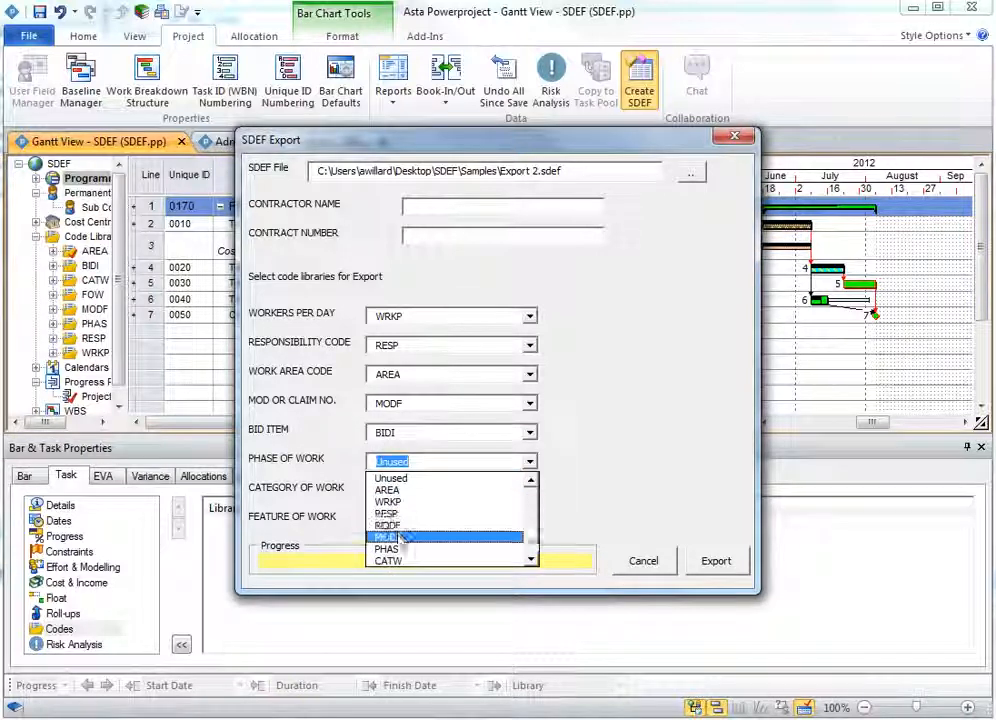
{"action": "left_click", "coordinate": [401, 536]}
{"action": "left_click", "coordinate": [404, 492]}
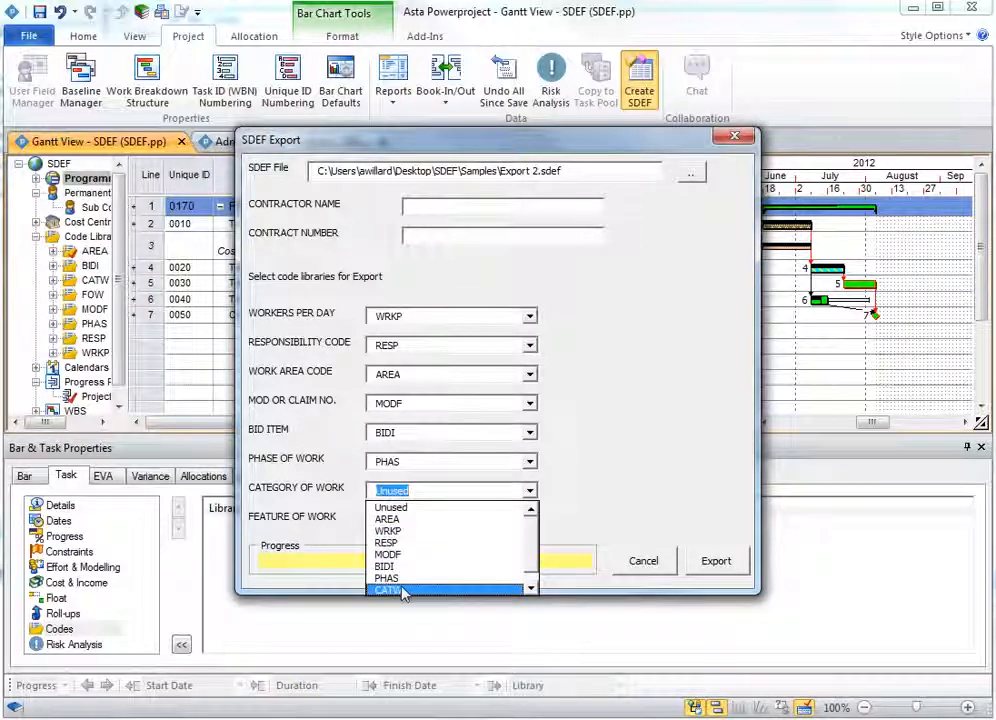
{"action": "left_click", "coordinate": [390, 590]}
{"action": "left_click", "coordinate": [405, 521]}
{"action": "scroll", "coordinate": [452, 600], "scroll_direction": "down", "scroll_amount": 1}
{"action": "left_click", "coordinate": [455, 620]}
- Export the SDEF file and close the export log
{"action": "left_click", "coordinate": [716, 561]}
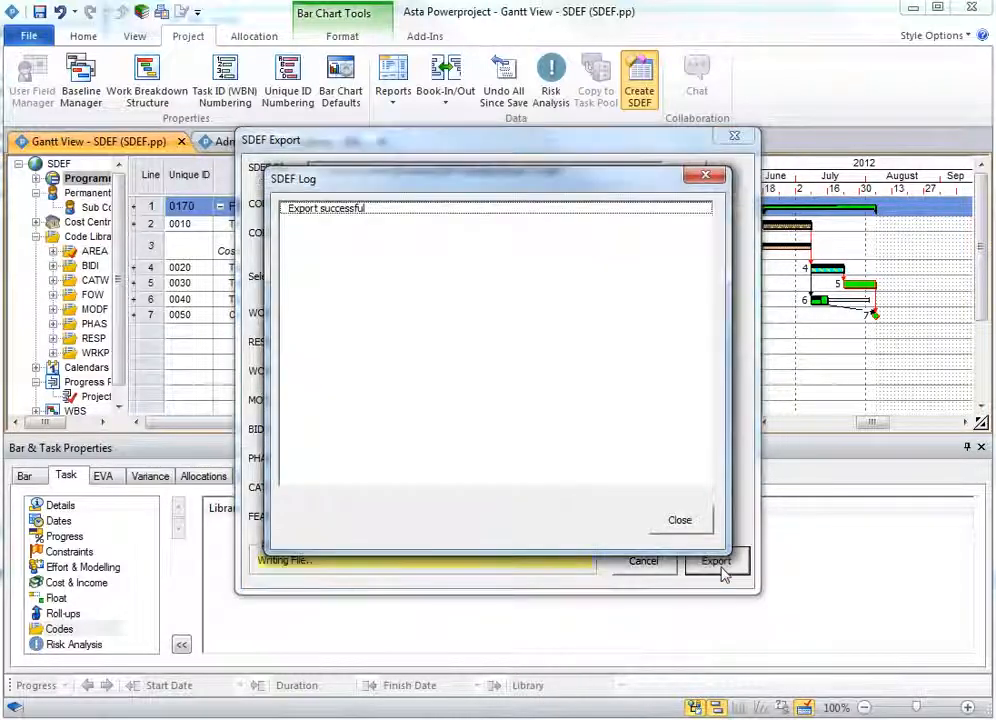
{"action": "left_click", "coordinate": [672, 521]}
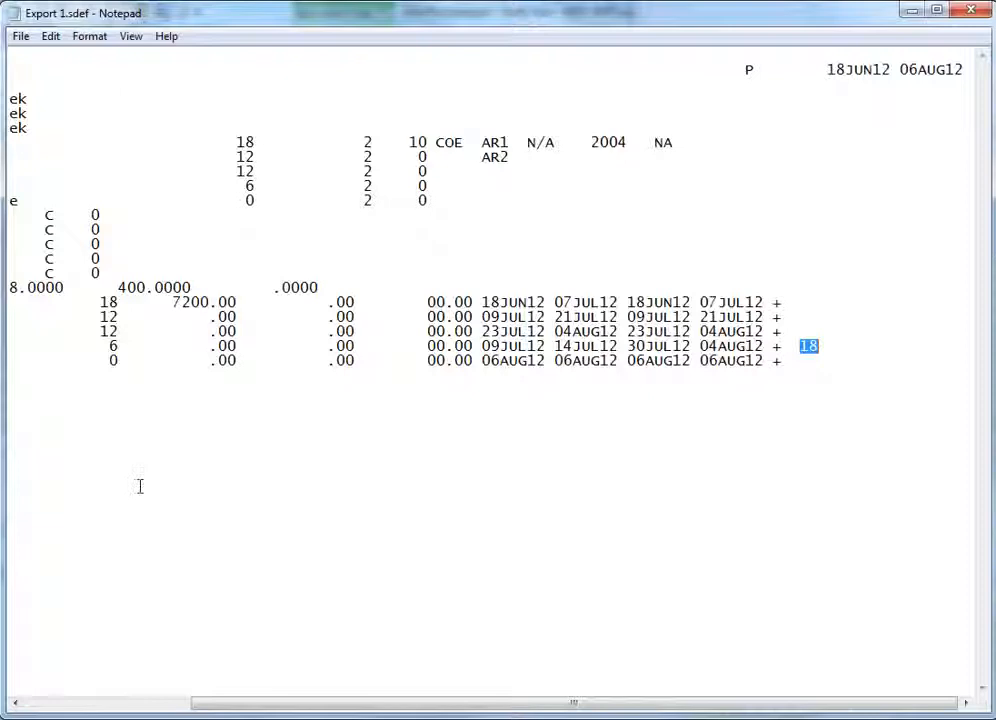
- Switch to Notepad and open Export 2.sdef from the Samples folder, showing all file types
{"action": "left_click_drag", "start_coordinate": [225, 707], "coordinate": [59, 702]}
{"action": "left_click", "coordinate": [20, 36]}
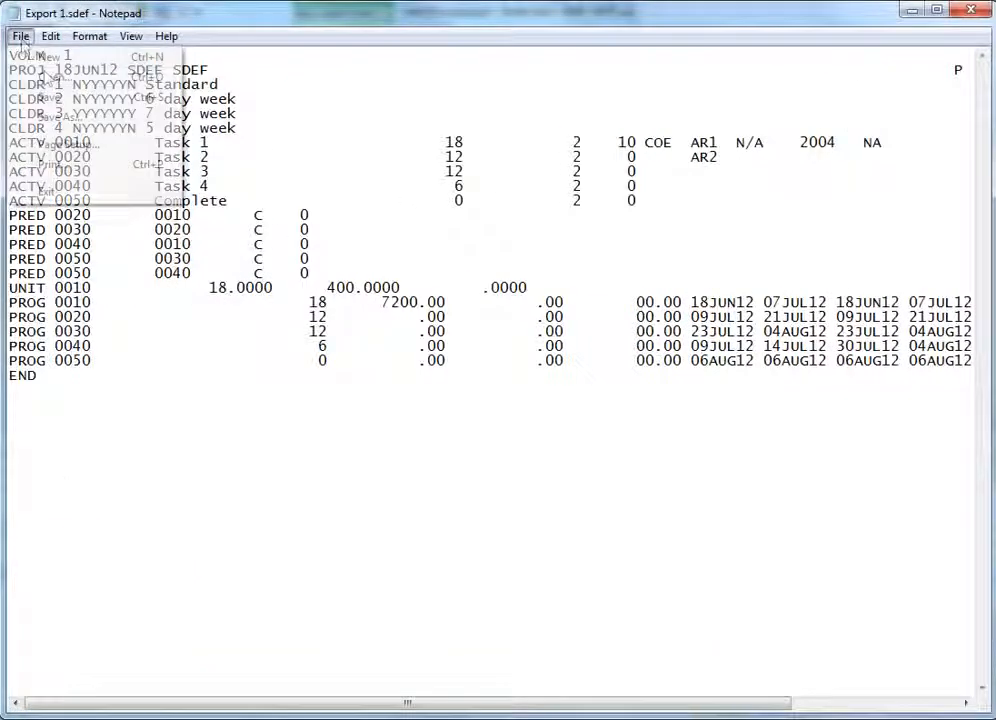
{"action": "left_click", "coordinate": [48, 76]}
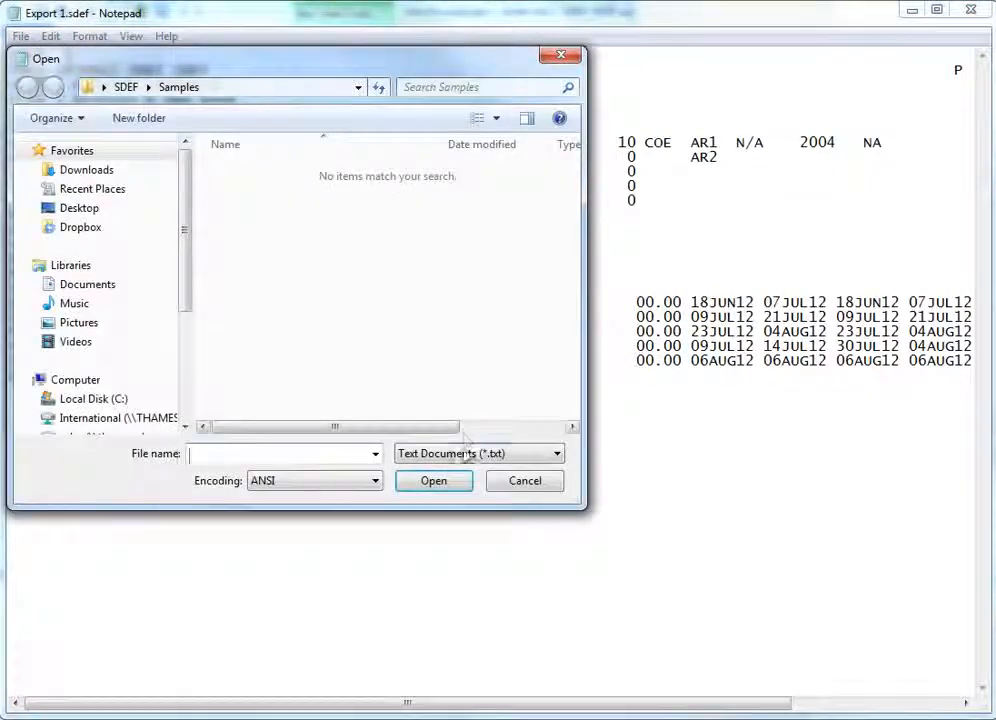
{"action": "left_click", "coordinate": [470, 453]}
{"action": "left_click", "coordinate": [456, 487]}
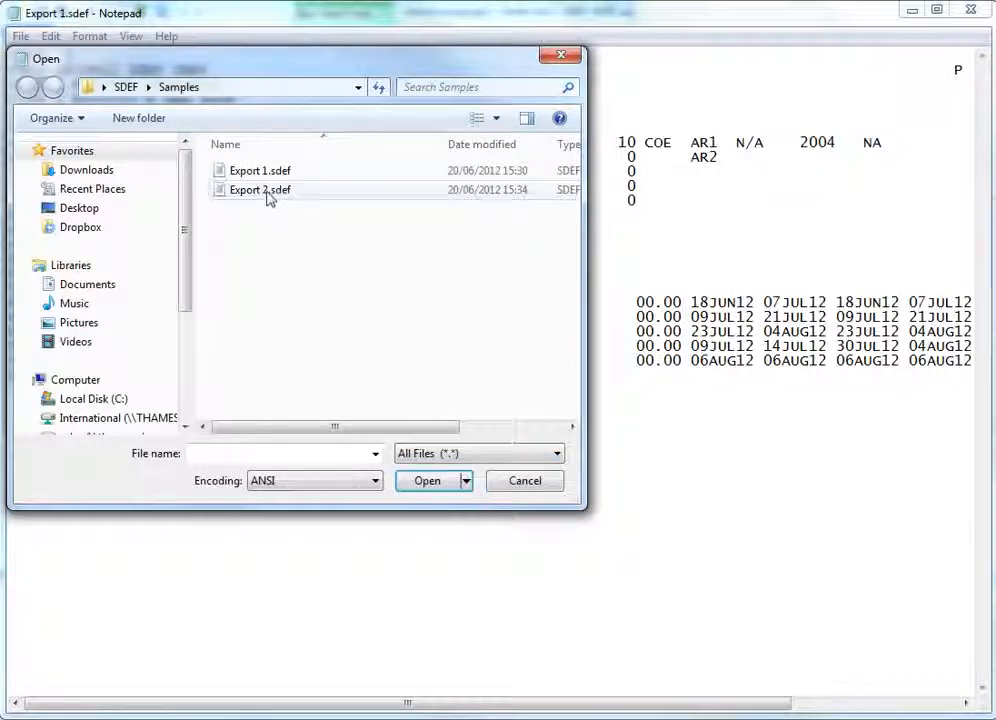
{"action": "double_click", "coordinate": [262, 189]}
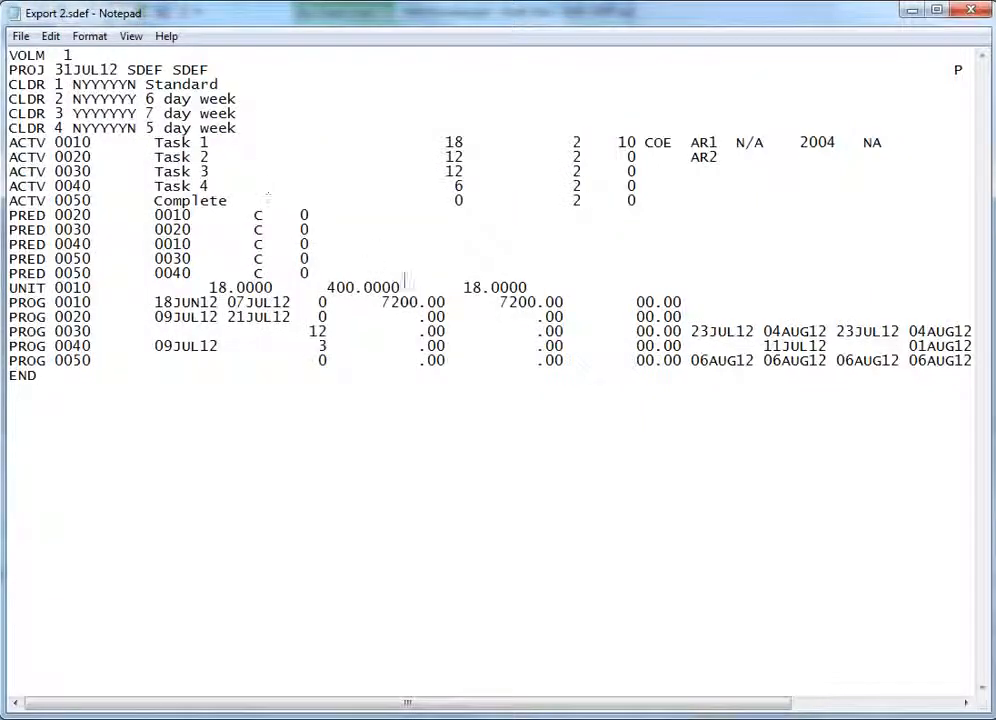
- Examine the UNIT and PROG lines of Export 2.sdef against the schedule in Powerproject
{"action": "left_click_drag", "start_coordinate": [464, 287], "coordinate": [533, 287]}
{"action": "left_click", "coordinate": [588, 435]}
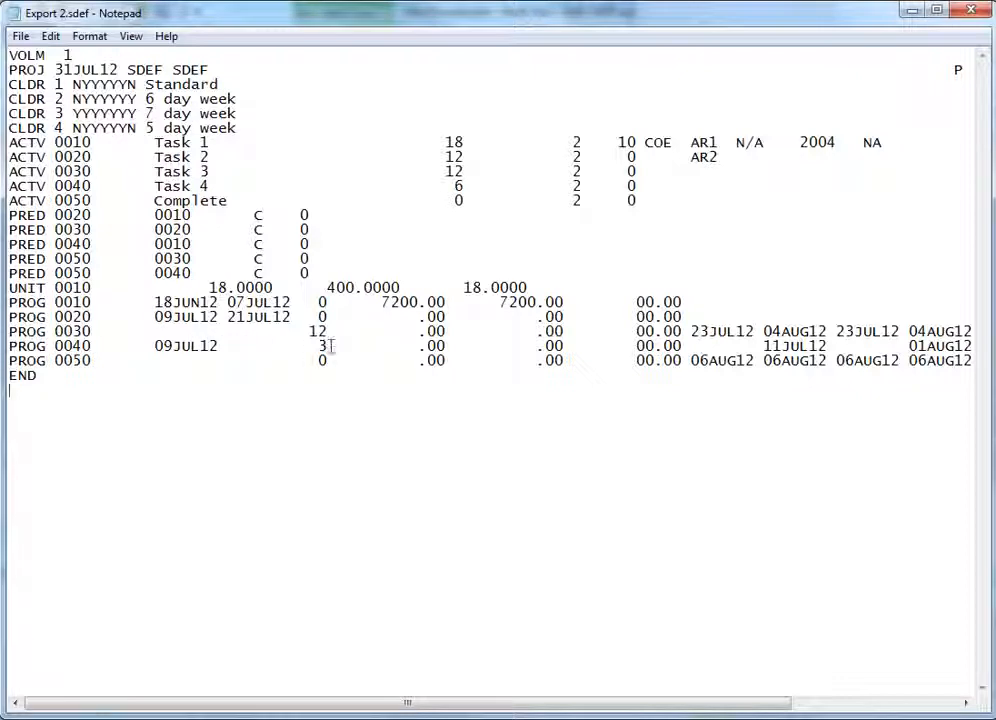
{"action": "left_click_drag", "start_coordinate": [527, 20], "coordinate": [545, 408]}
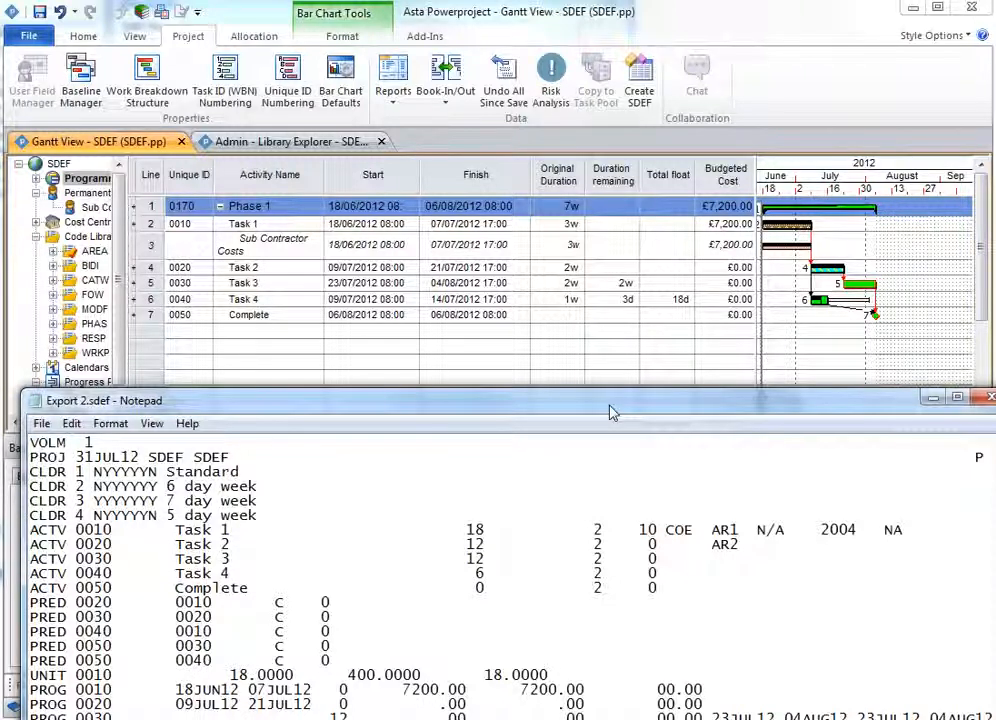
{"action": "left_click_drag", "start_coordinate": [600, 413], "coordinate": [582, 24]}
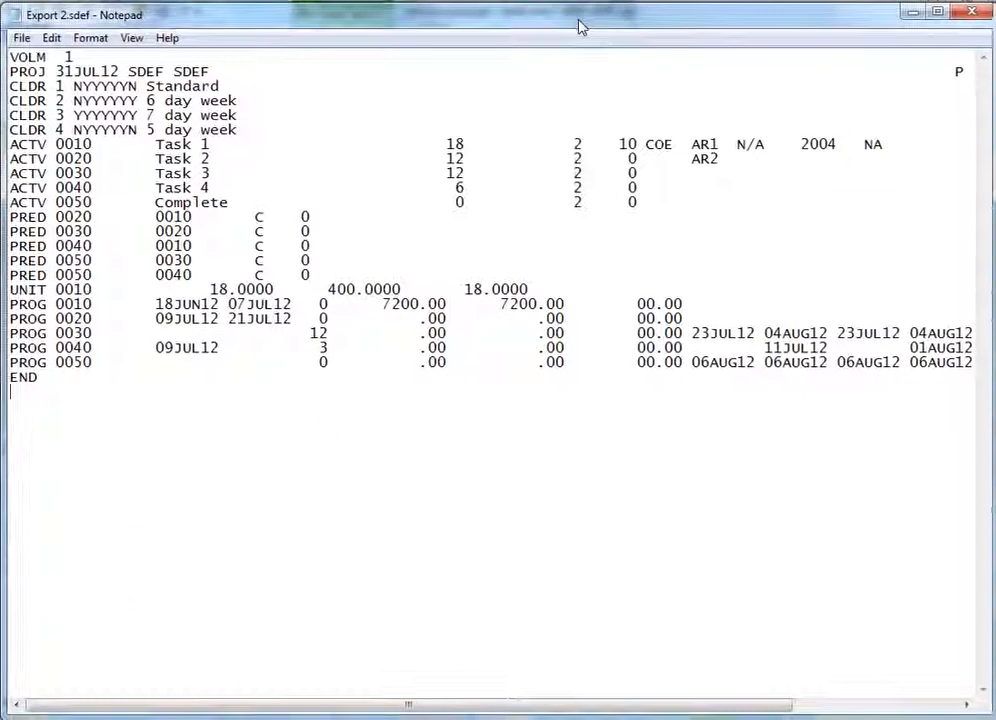